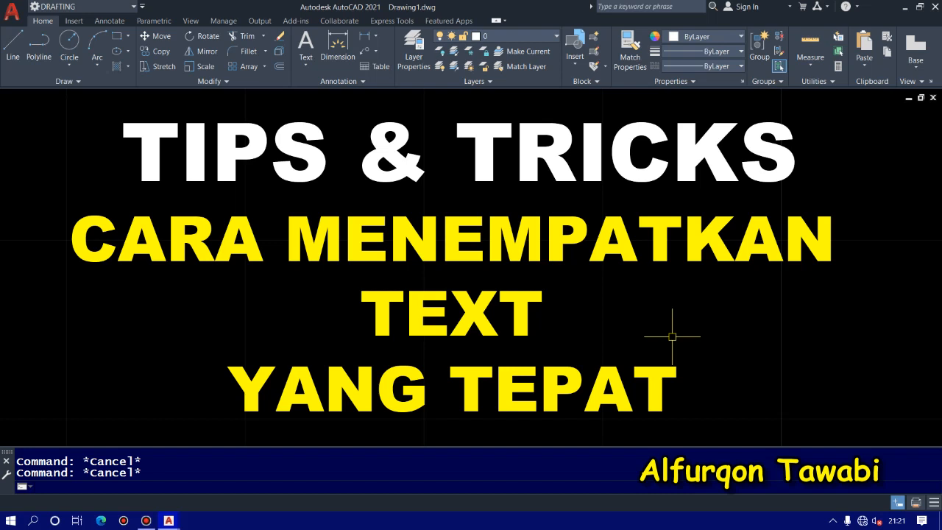
Step: Examine the placement of the ISSUED FOR REVIEW and PROPOSED FOR texts in the title block of the packing style drawing
{"action": "scroll", "coordinate": [624, 327], "scroll_direction": "down", "scroll_amount": 2}
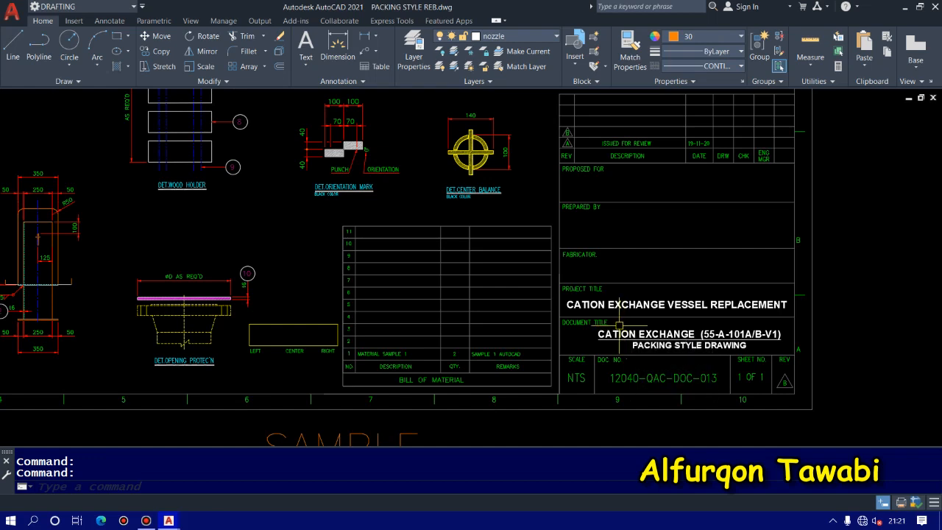
{"action": "middle_click_drag", "start_coordinate": [613, 226], "coordinate": [582, 247]}
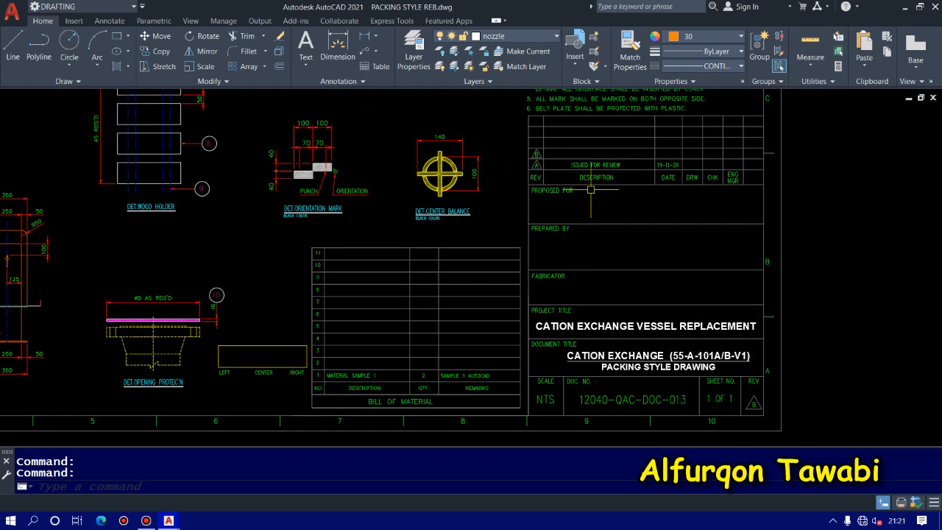
{"action": "scroll", "coordinate": [589, 165], "scroll_direction": "up", "scroll_amount": 4}
{"action": "left_click", "coordinate": [589, 165]}
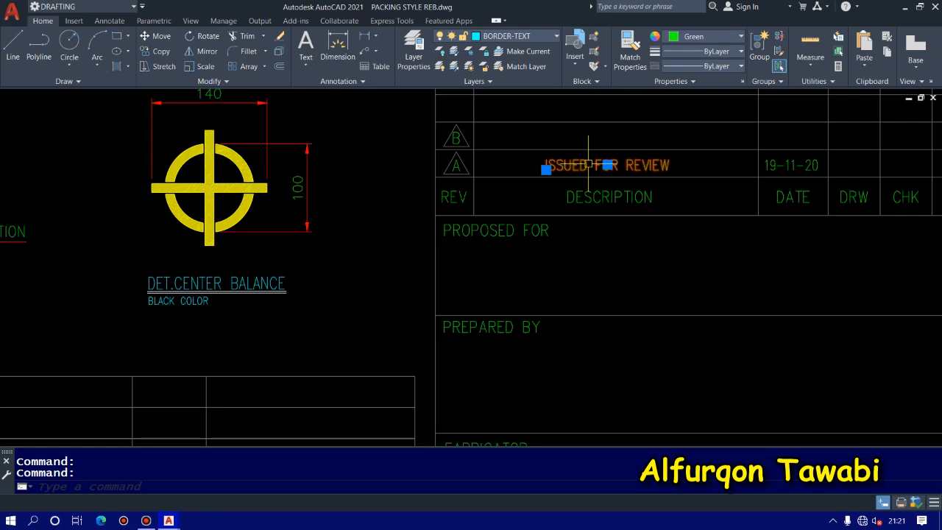
{"action": "key", "text": "Escape"}
{"action": "left_click", "coordinate": [501, 231]}
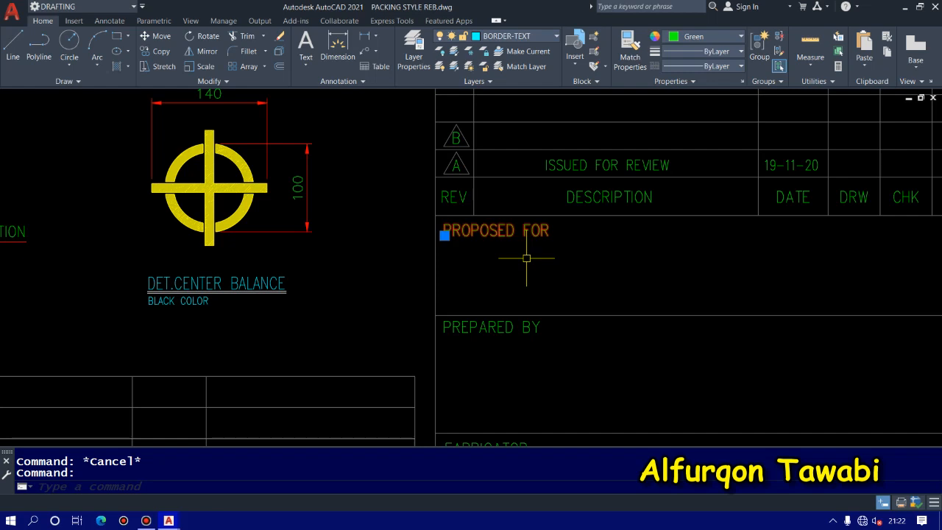
{"action": "key", "text": "Escape"}
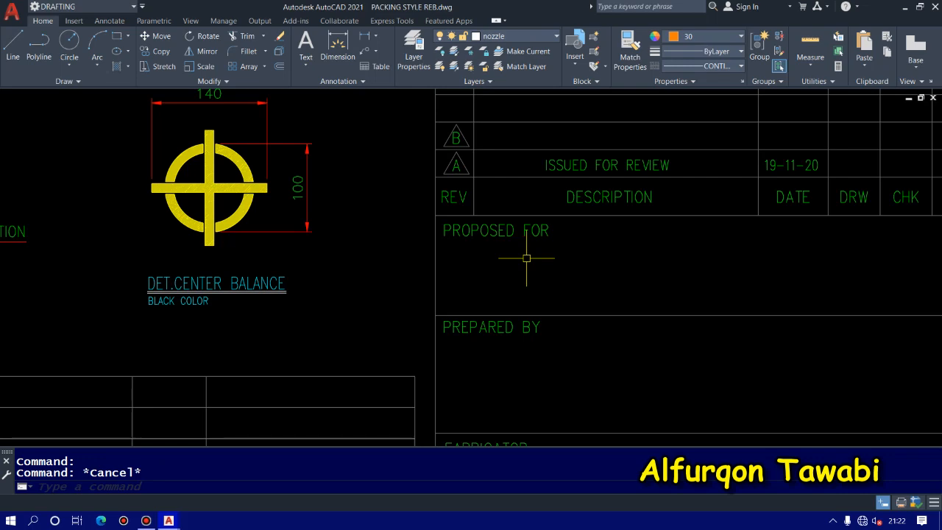
{"action": "scroll", "coordinate": [526, 250], "scroll_direction": "down", "scroll_amount": 3}
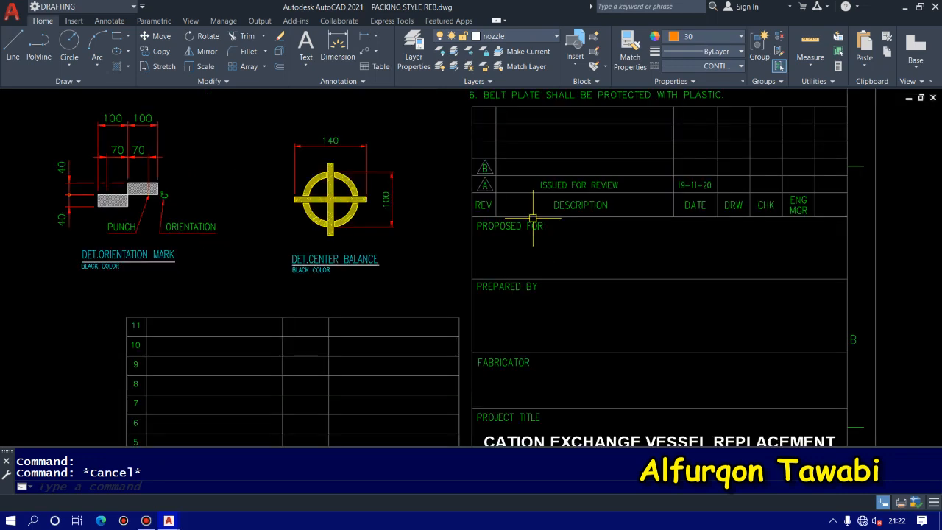
{"action": "middle_click_drag", "start_coordinate": [567, 208], "coordinate": [564, 248]}
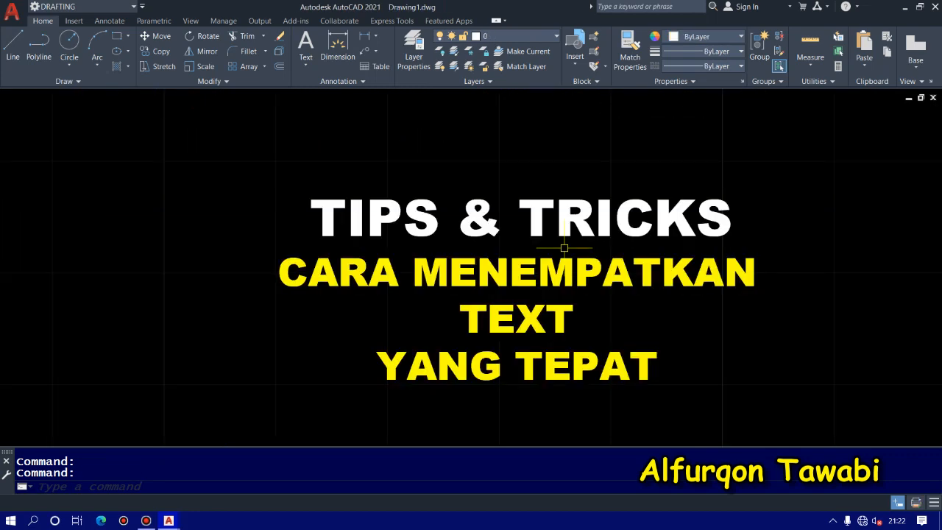
Step: Hide the white TIPS & TRICKS heading and the yellow title text in Drawing1
{"action": "mouse_move", "coordinate": [515, 314]}
{"action": "middle_mouse_down"}
{"action": "mouse_move", "coordinate": [489, 302]}
{"action": "mouse_move", "coordinate": [537, 299]}
{"action": "middle_mouse_up"}
{"action": "scroll", "coordinate": [486, 296], "scroll_direction": "up", "scroll_amount": 2}
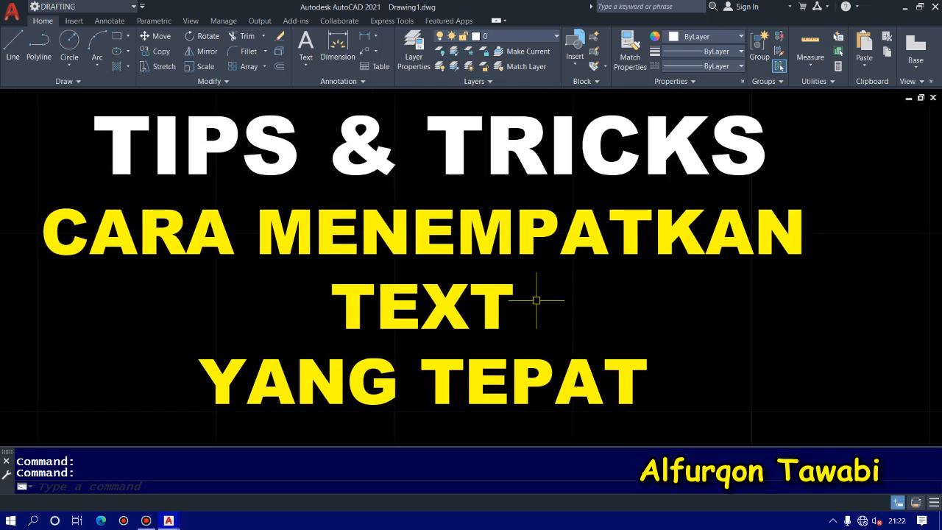
{"action": "left_click", "coordinate": [697, 398]}
{"action": "left_click", "coordinate": [331, 113]}
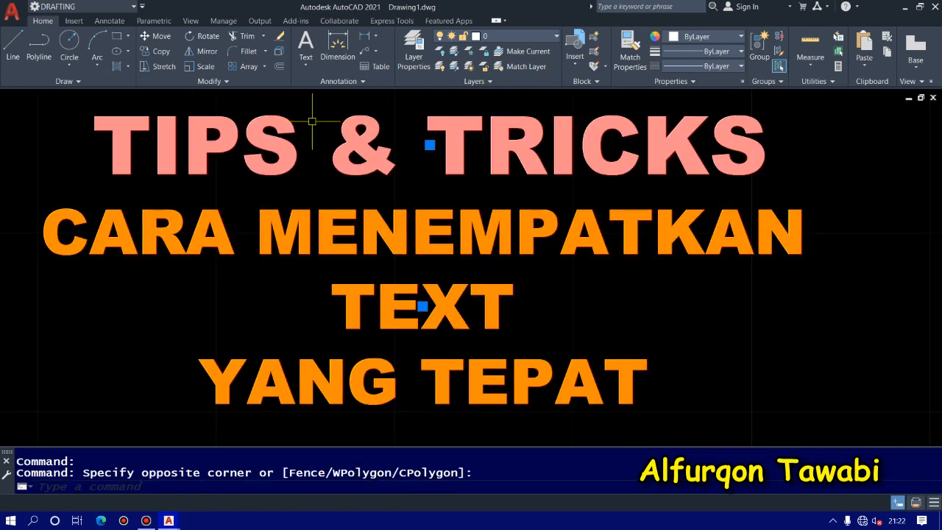
{"action": "type", "text": "4"}
{"action": "key", "text": "Return"}
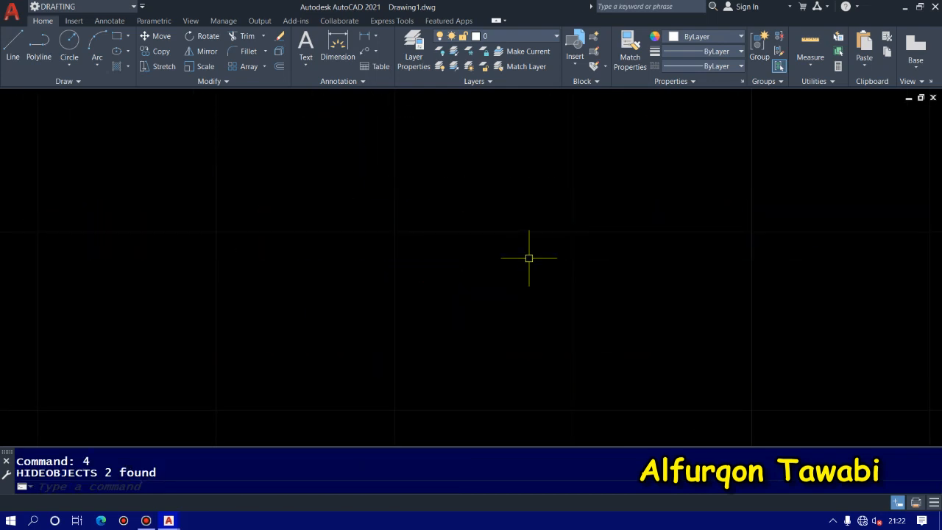
{"action": "middle_click", "coordinate": [528, 258]}
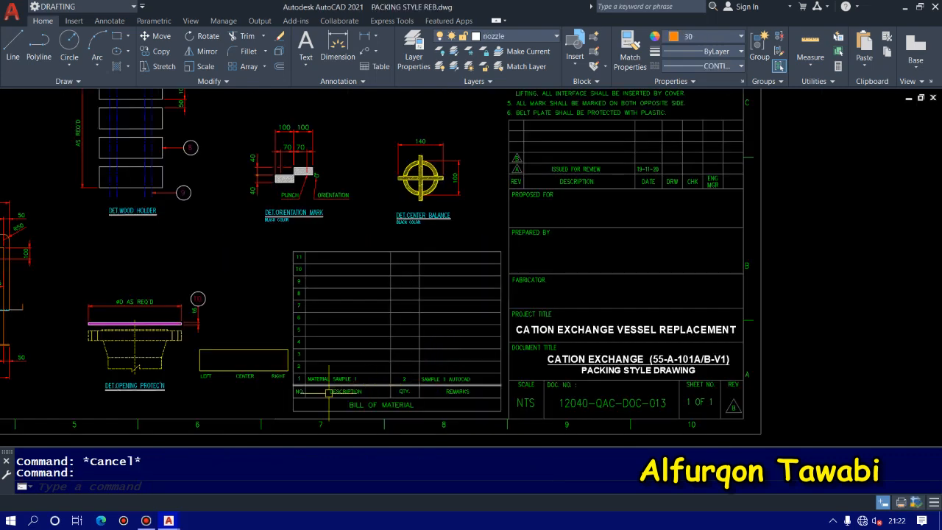
Step: Examine the yellow rectangle with its LEFT, CENTER and RIGHT labels and the text placement in the bill of material table
{"action": "scroll", "coordinate": [219, 394], "scroll_direction": "up", "scroll_amount": 6}
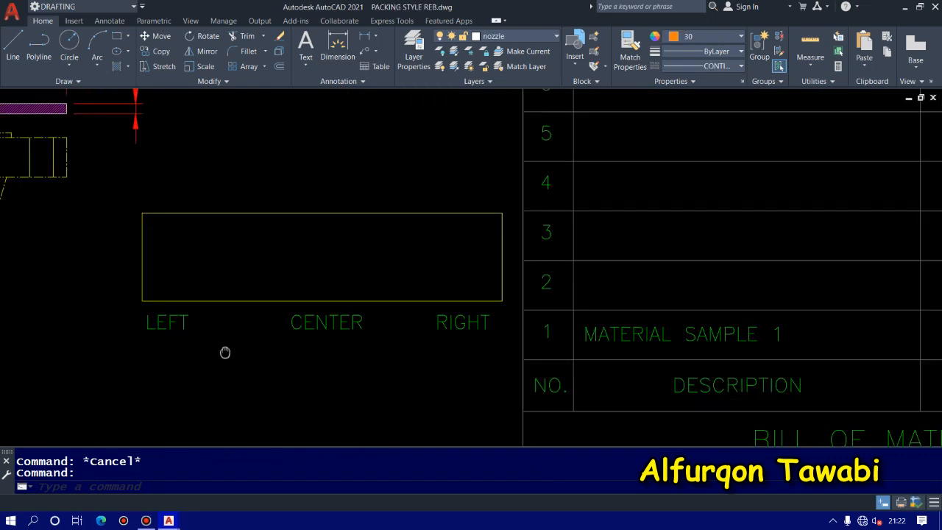
{"action": "middle_click_drag", "start_coordinate": [225, 351], "coordinate": [253, 315]}
{"action": "scroll", "coordinate": [227, 351], "scroll_direction": "up", "scroll_amount": 2}
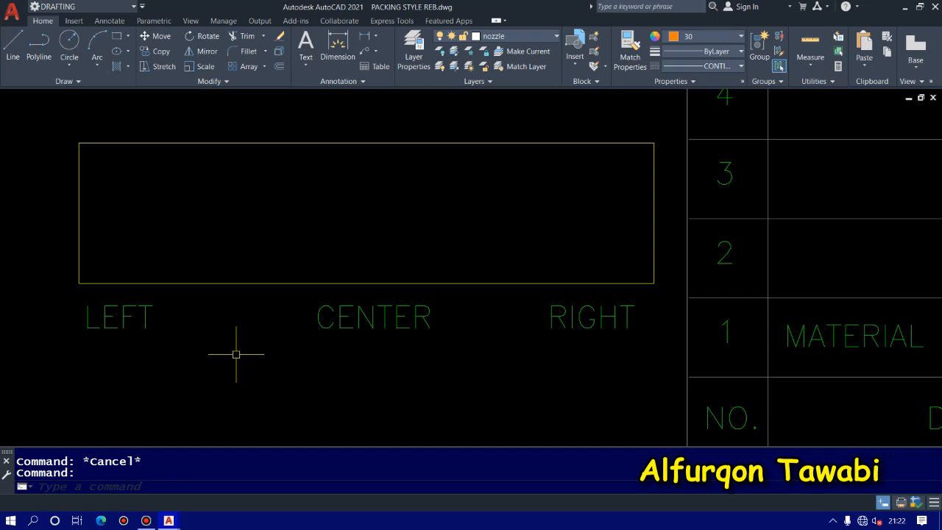
{"action": "middle_click_drag", "start_coordinate": [261, 359], "coordinate": [284, 296]}
{"action": "scroll", "coordinate": [294, 293], "scroll_direction": "down", "scroll_amount": 4}
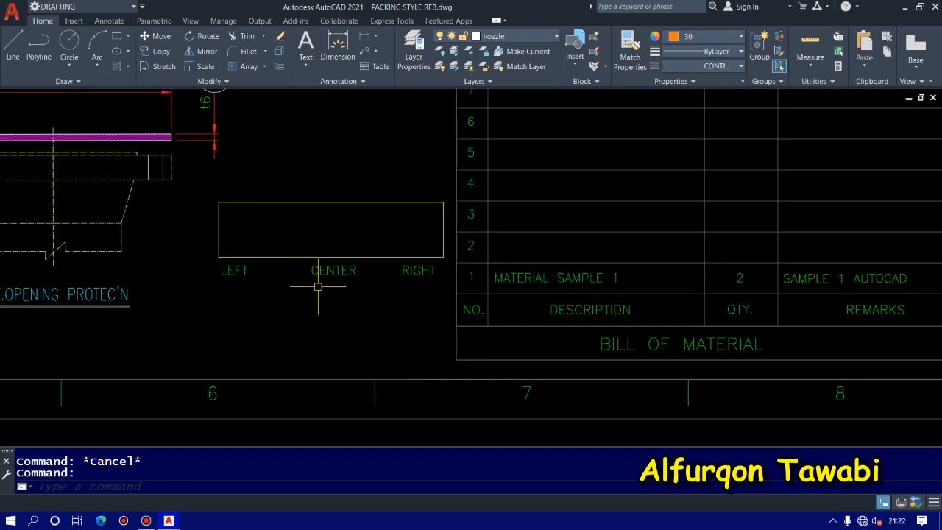
{"action": "left_click", "coordinate": [355, 276]}
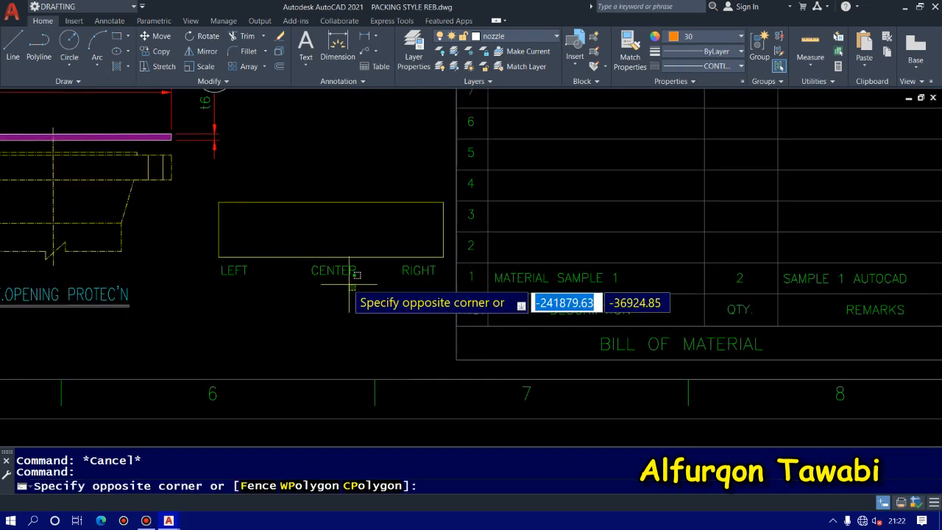
{"action": "left_click", "coordinate": [350, 284]}
{"action": "scroll", "coordinate": [327, 309], "scroll_direction": "down", "scroll_amount": 4}
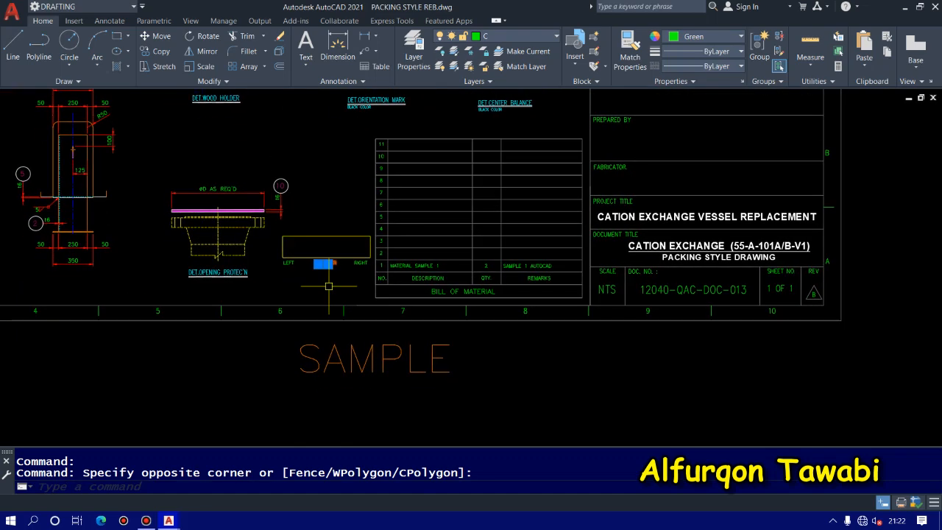
{"action": "scroll", "coordinate": [329, 287], "scroll_direction": "up", "scroll_amount": 2}
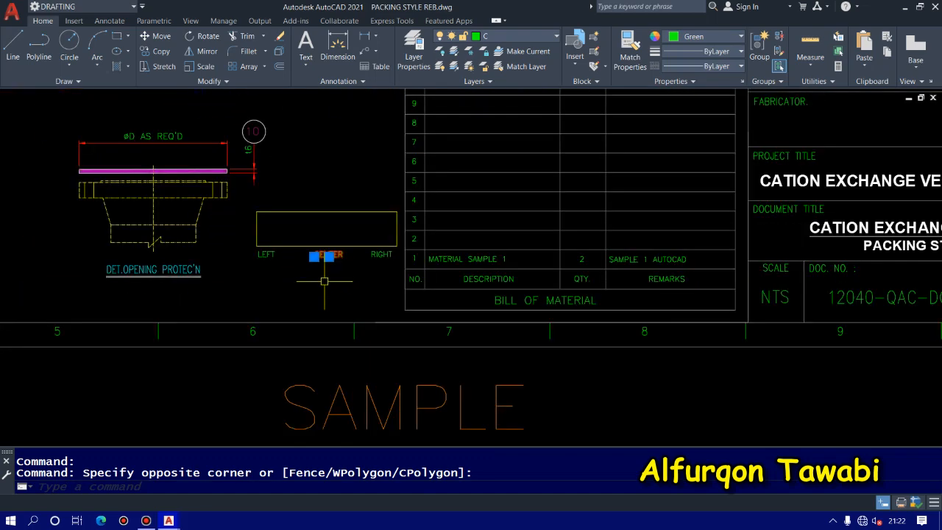
{"action": "mouse_move", "coordinate": [325, 281]}
{"action": "middle_mouse_down"}
{"action": "mouse_move", "coordinate": [328, 272]}
{"action": "mouse_move", "coordinate": [284, 350]}
{"action": "middle_mouse_up"}
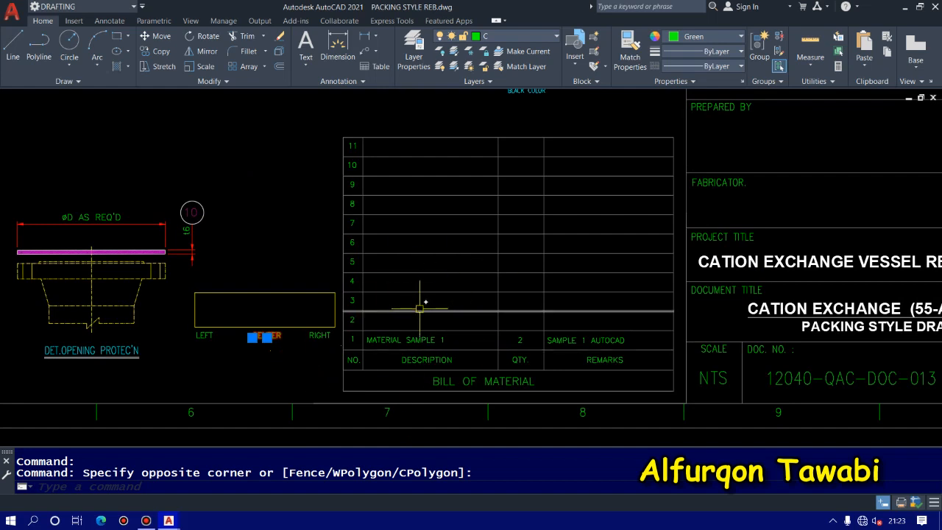
{"action": "mouse_move", "coordinate": [420, 308]}
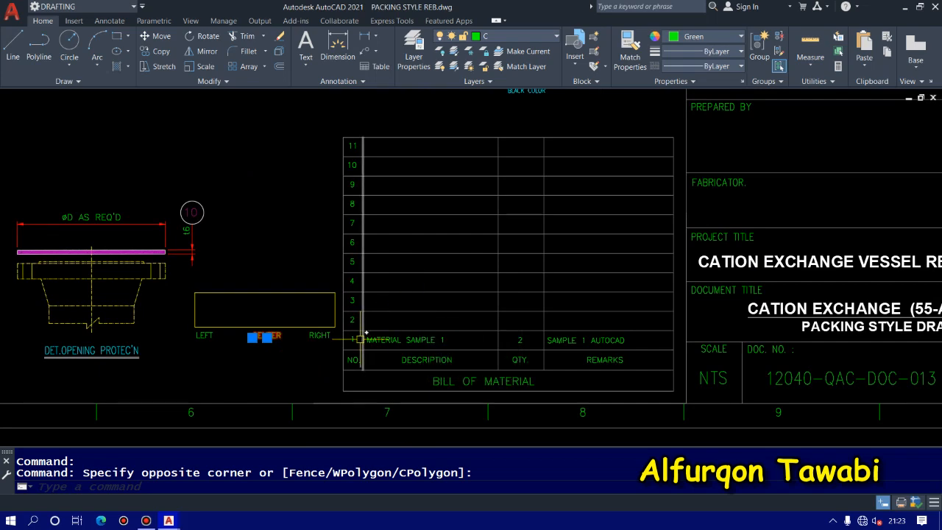
{"action": "middle_click_drag", "start_coordinate": [361, 339], "coordinate": [383, 261]}
{"action": "key", "text": "Escape"}
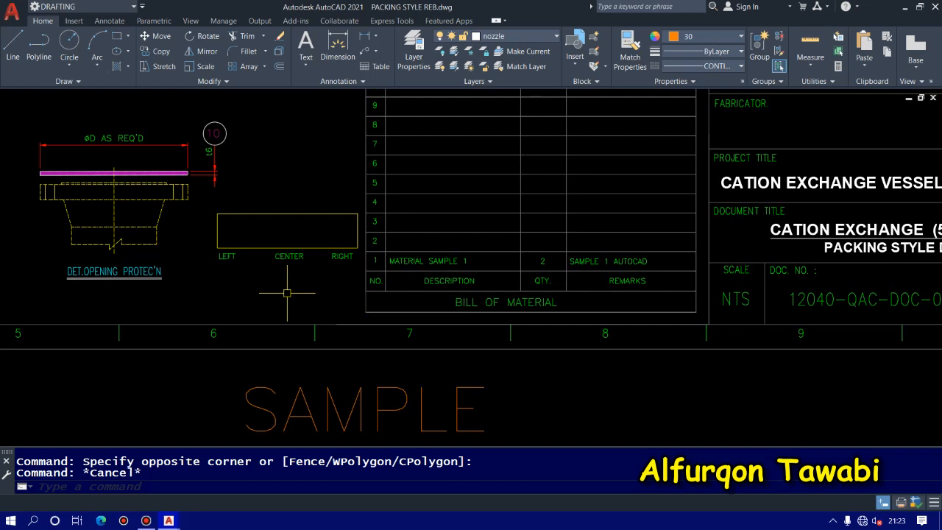
Step: Add the single-line text AUTOCAD, about 137 high and unrotated, inside the yellow rectangle above the LEFT, CENTER and RIGHT labels
{"action": "scroll", "coordinate": [280, 269], "scroll_direction": "up", "scroll_amount": 4}
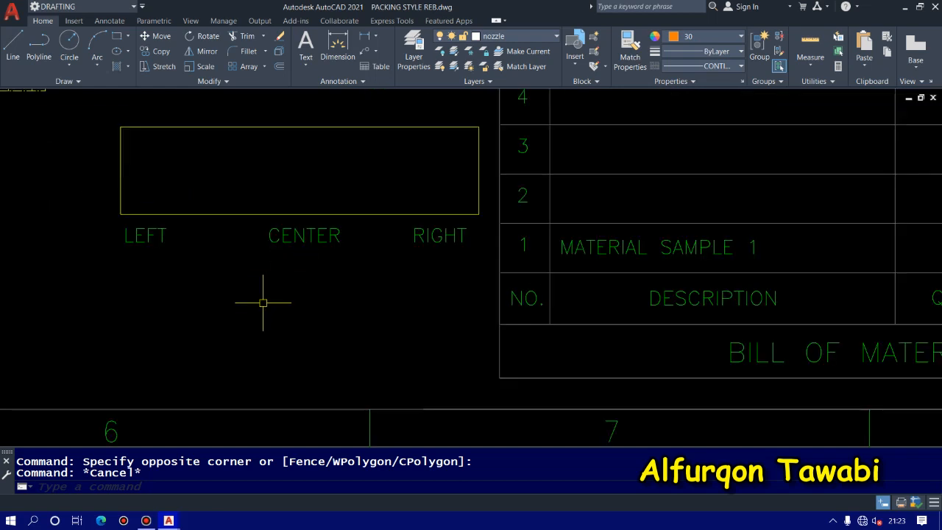
{"action": "middle_click_drag", "start_coordinate": [263, 301], "coordinate": [300, 307]}
{"action": "type", "text": "DT"}
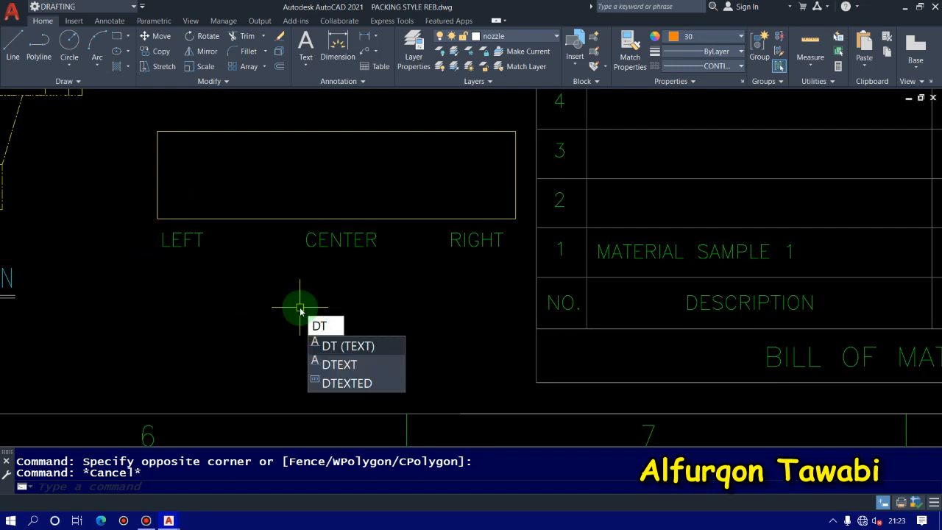
{"action": "key", "text": "Return"}
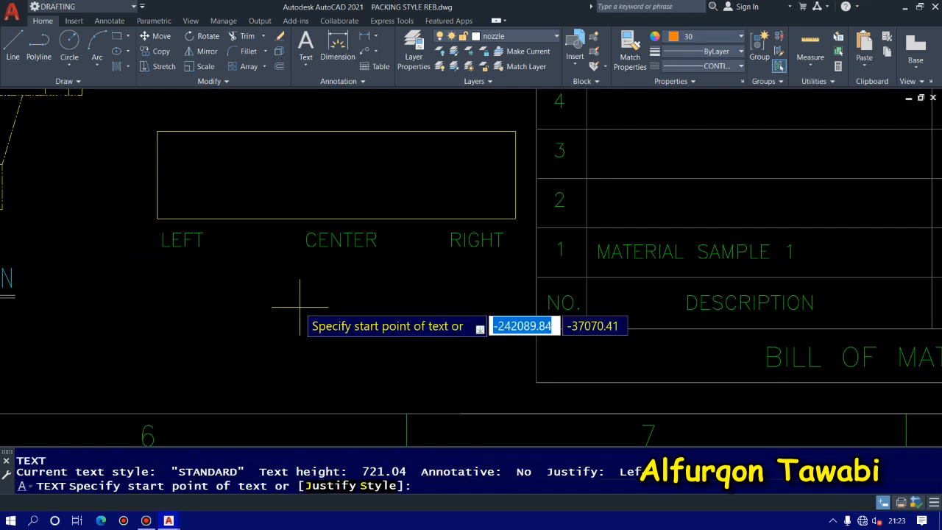
{"action": "scroll", "coordinate": [230, 179], "scroll_direction": "up", "scroll_amount": 2}
{"action": "left_click", "coordinate": [245, 214]}
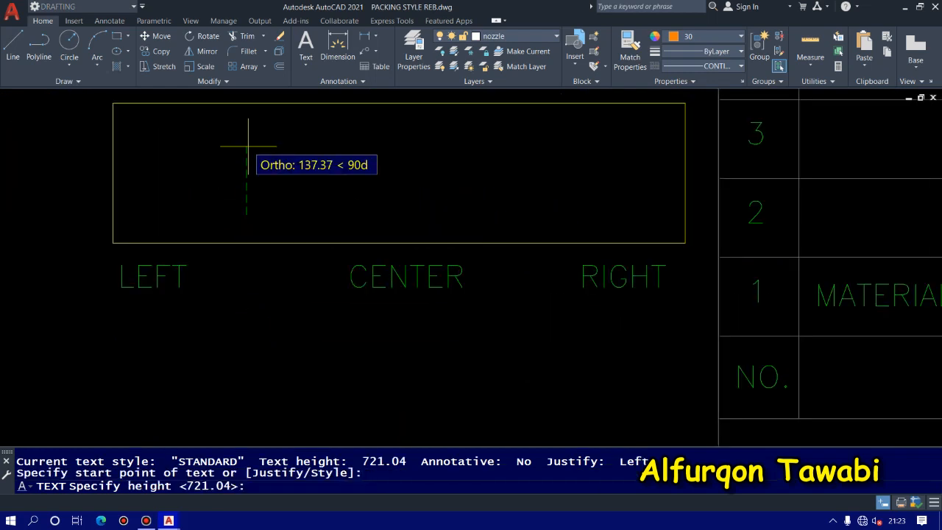
{"action": "left_click", "coordinate": [247, 146]}
{"action": "left_click", "coordinate": [366, 190]}
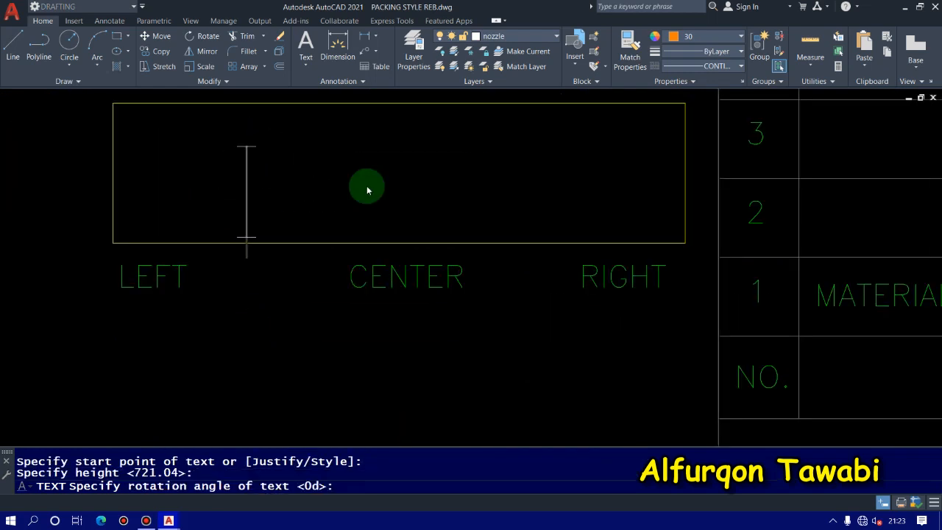
{"action": "type", "text": "AUTOCAD"}
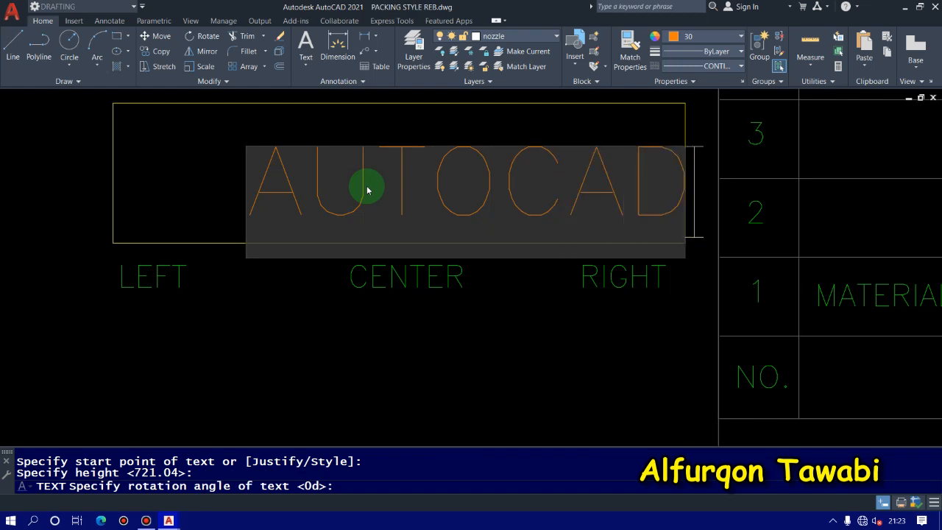
{"action": "left_click", "coordinate": [590, 310]}
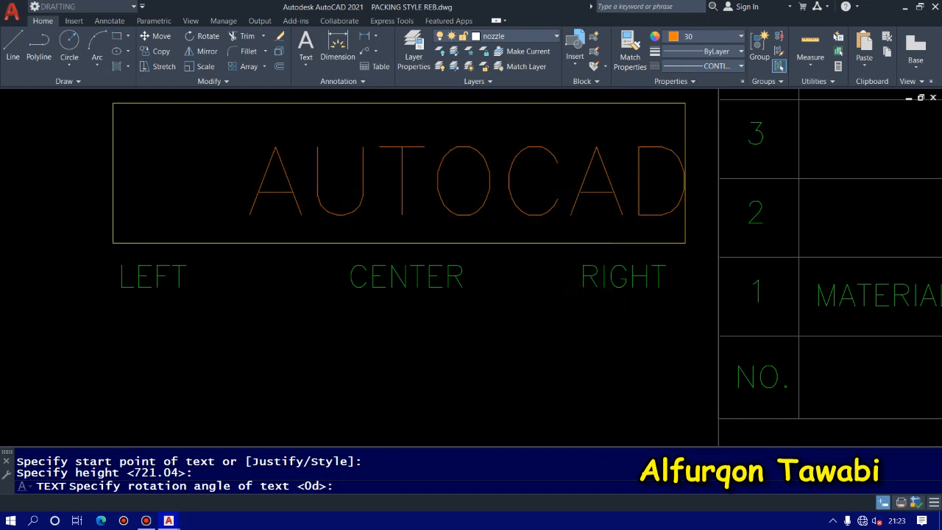
{"action": "key", "text": "Escape"}
{"action": "key", "text": "Escape"}
Step: Turn Ortho off and move the AUTOCAD text by eye to the middle of the yellow rectangle
{"action": "left_click", "coordinate": [383, 199]}
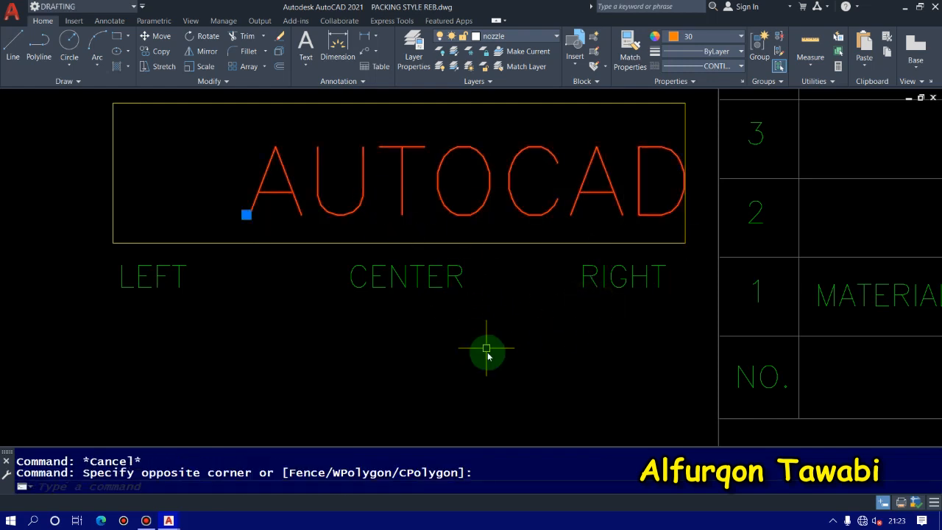
{"action": "type", "text": "m"}
{"action": "key", "text": "Return"}
{"action": "key", "text": "F8"}
{"action": "left_click", "coordinate": [535, 425]}
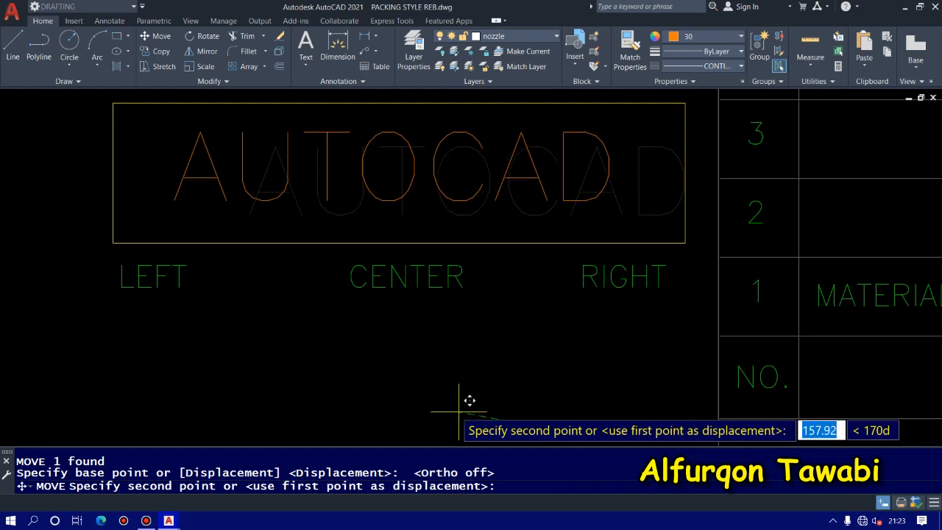
{"action": "left_click", "coordinate": [452, 414]}
Step: Show the properties of the AUTOCAD text and check its justification
{"action": "middle_click_drag", "start_coordinate": [393, 298], "coordinate": [401, 325]}
{"action": "left_click", "coordinate": [331, 211]}
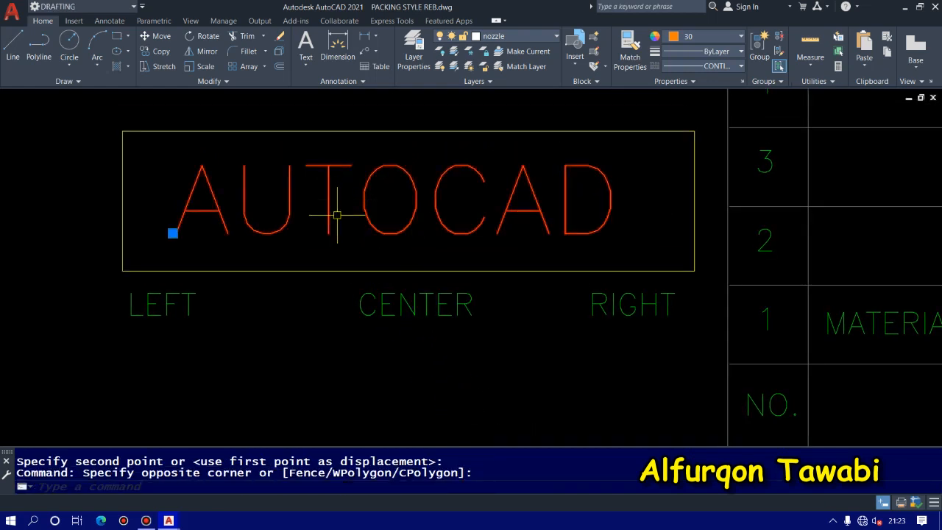
{"action": "key", "text": "ctrl+1"}
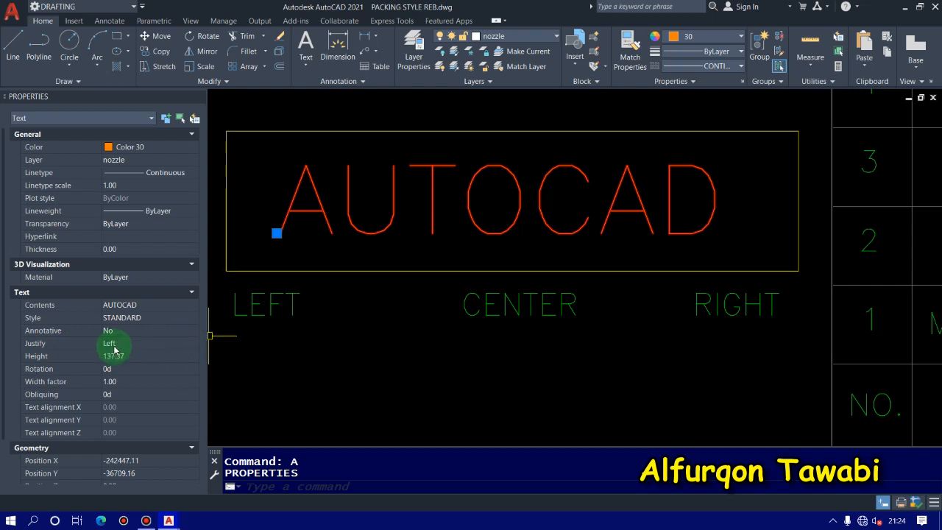
{"action": "key", "text": "Escape"}
{"action": "key", "text": "Escape"}
Step: Move the AUTOCAD text close to the left edge of the yellow rectangle, above the LEFT label
{"action": "left_click", "coordinate": [378, 248]}
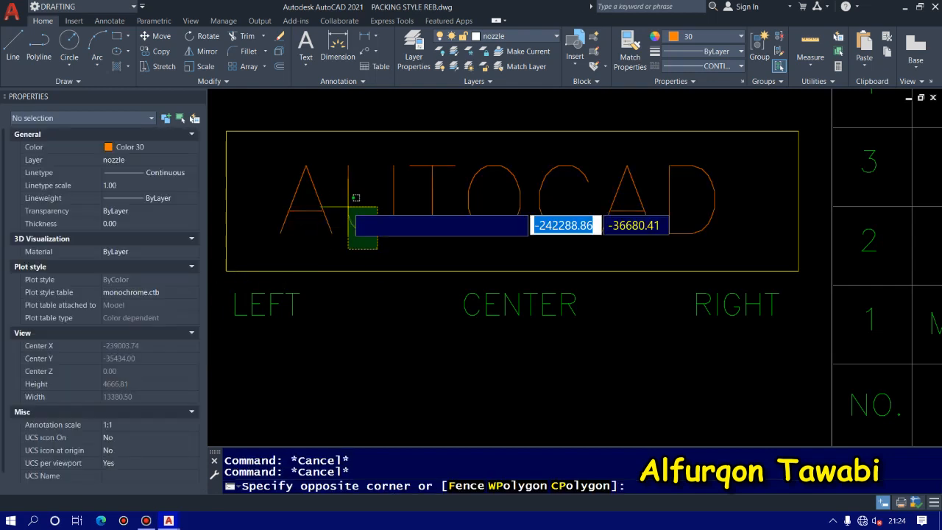
{"action": "left_click", "coordinate": [348, 206]}
{"action": "middle_click_drag", "start_coordinate": [380, 325], "coordinate": [402, 318]}
{"action": "type", "text": "m"}
{"action": "key", "text": "space"}
{"action": "left_click", "coordinate": [444, 336]}
{"action": "left_click", "coordinate": [401, 339]}
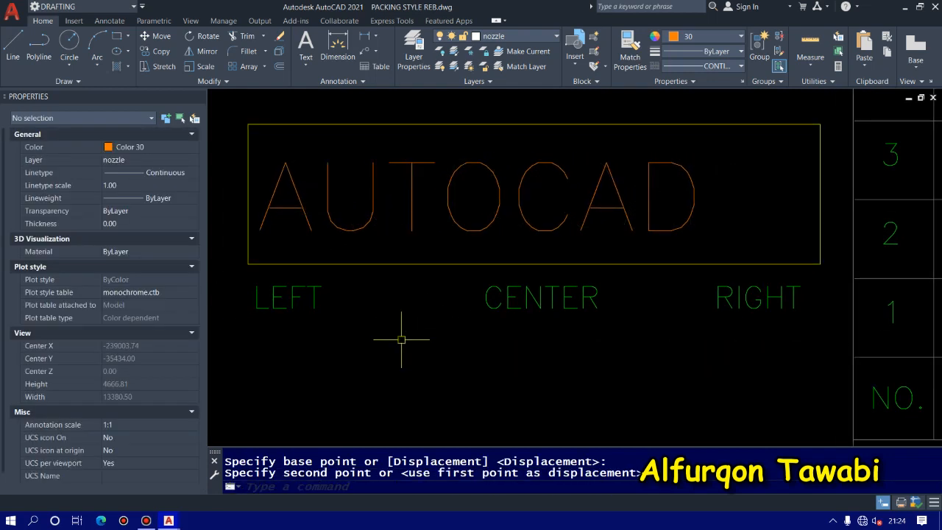
Step: Append the author's surname after AUTOCAD in the left-justified text inside the yellow rectangle
{"action": "double_click", "coordinate": [361, 225]}
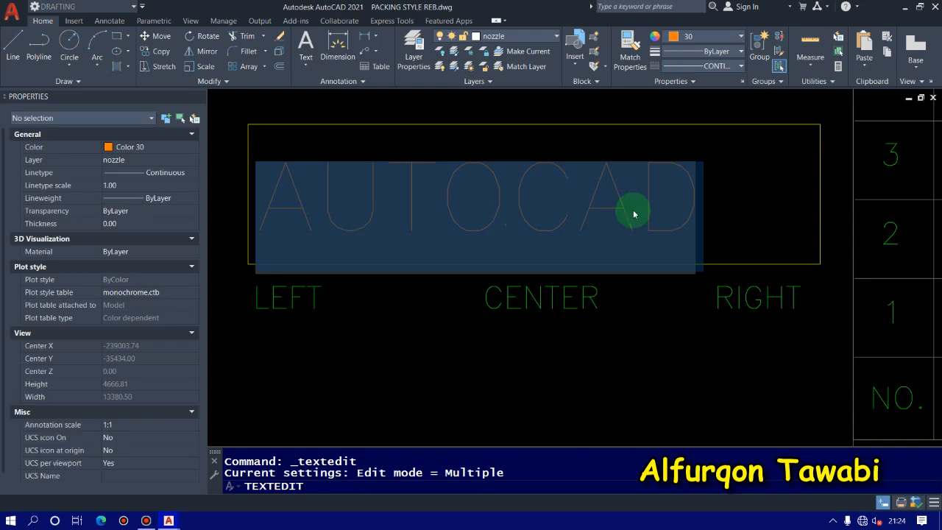
{"action": "left_click", "coordinate": [685, 212]}
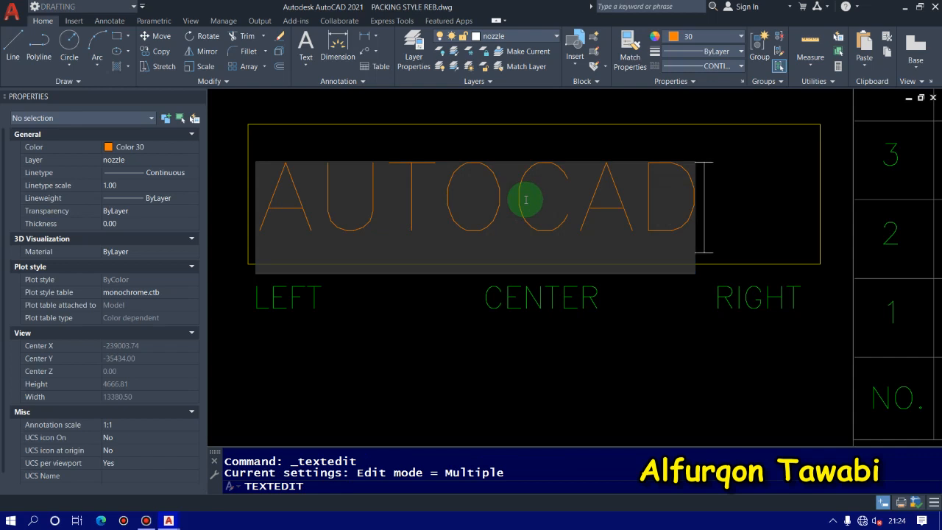
{"action": "type", "text": "TAWABI"}
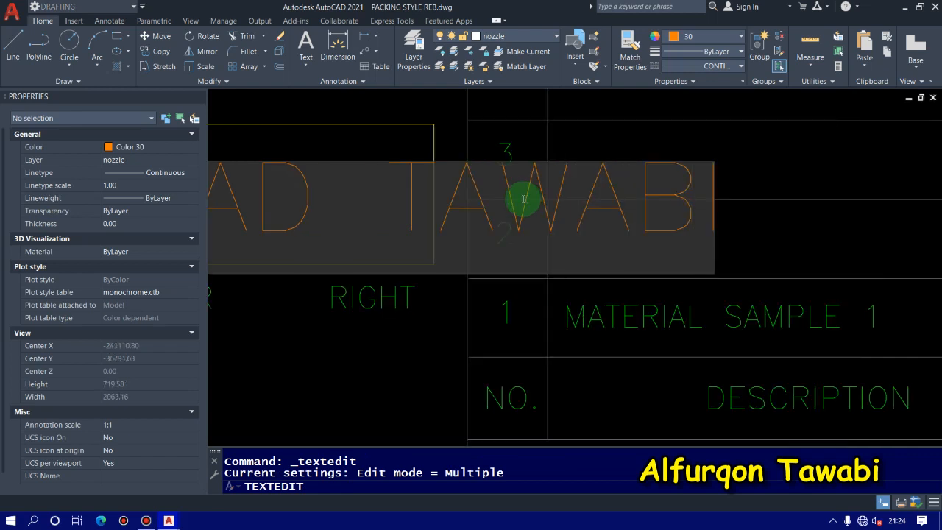
{"action": "left_click", "coordinate": [435, 348]}
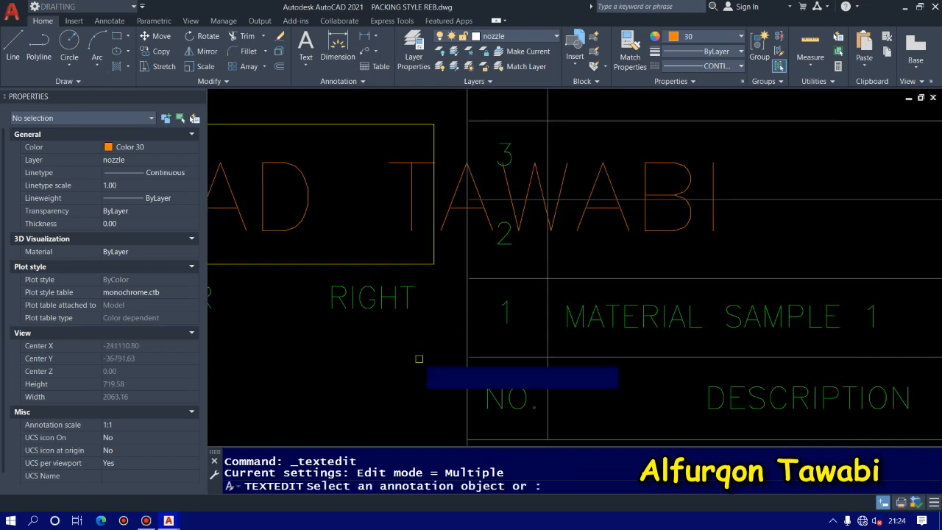
{"action": "scroll", "coordinate": [442, 338], "scroll_direction": "down", "scroll_amount": 4}
{"action": "key", "text": "Escape"}
{"action": "scroll", "coordinate": [384, 261], "scroll_direction": "up", "scroll_amount": 4}
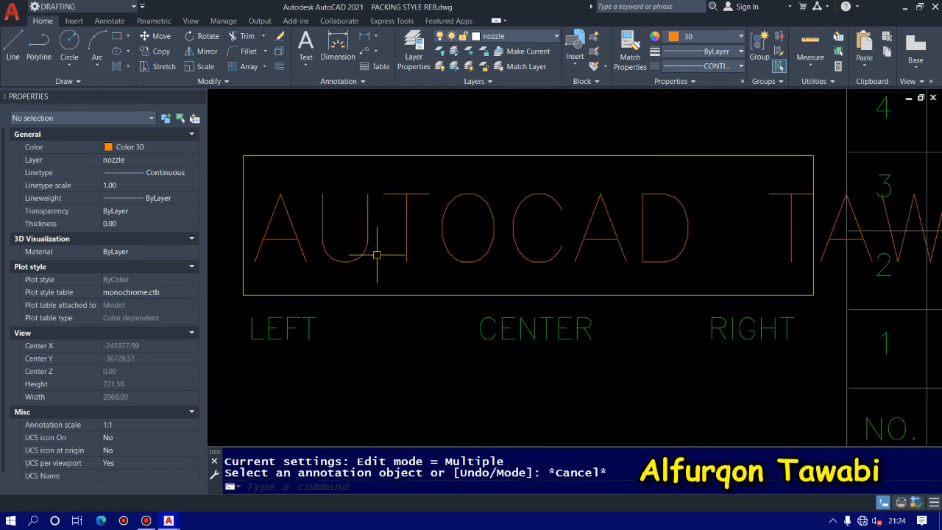
Step: Change the justification of the extended AUTOCAD text to Center
{"action": "scroll", "coordinate": [368, 256], "scroll_direction": "down", "scroll_amount": 2}
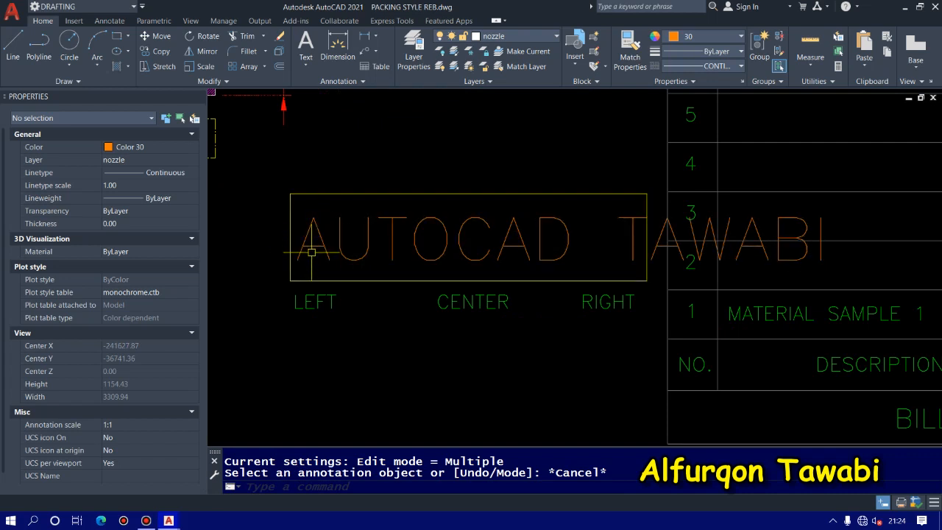
{"action": "scroll", "coordinate": [312, 250], "scroll_direction": "up", "scroll_amount": 2}
{"action": "scroll", "coordinate": [306, 240], "scroll_direction": "down", "scroll_amount": 2}
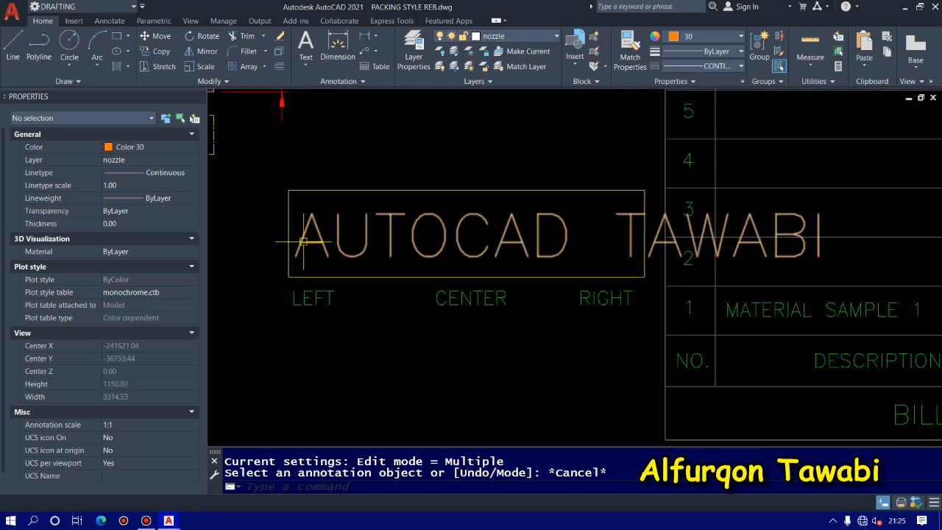
{"action": "scroll", "coordinate": [306, 242], "scroll_direction": "down", "scroll_amount": 2}
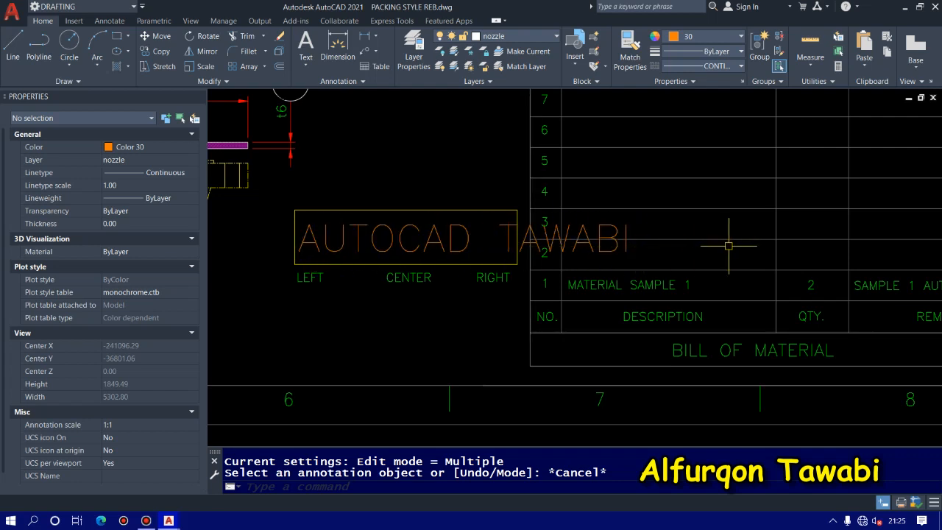
{"action": "left_click", "coordinate": [302, 245]}
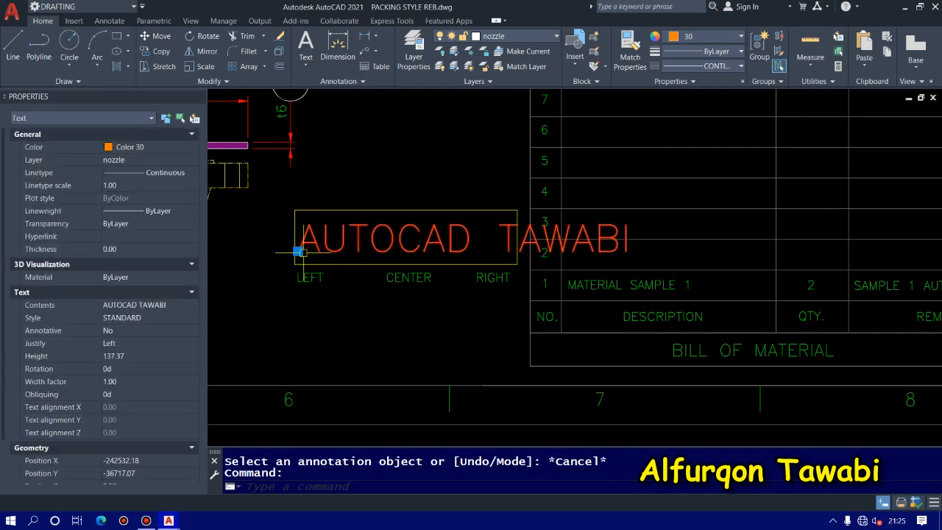
{"action": "left_click", "coordinate": [143, 343]}
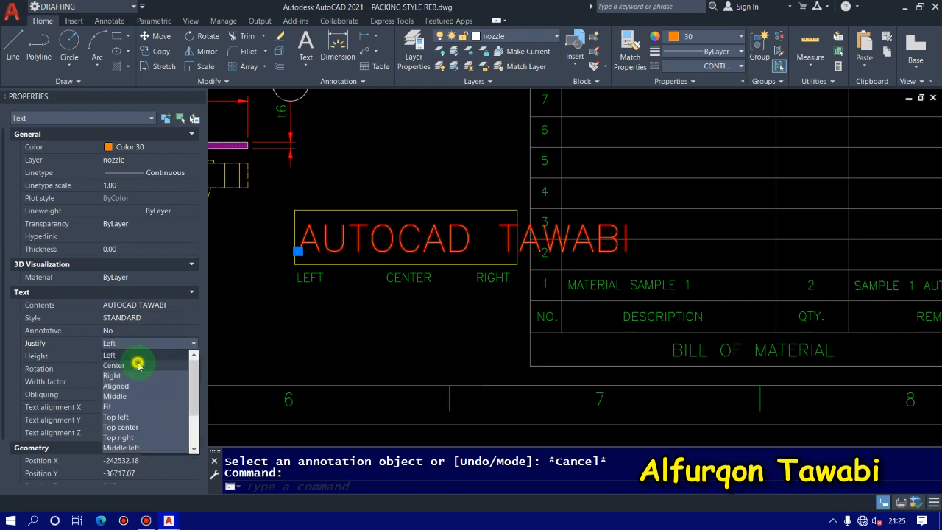
{"action": "left_click", "coordinate": [139, 365]}
{"action": "key", "text": "Escape"}
{"action": "scroll", "coordinate": [395, 328], "scroll_direction": "down", "scroll_amount": 2}
Step: Delete the surname from the center-justified text so that it contains only AUTOCAD
{"action": "left_click", "coordinate": [310, 288]}
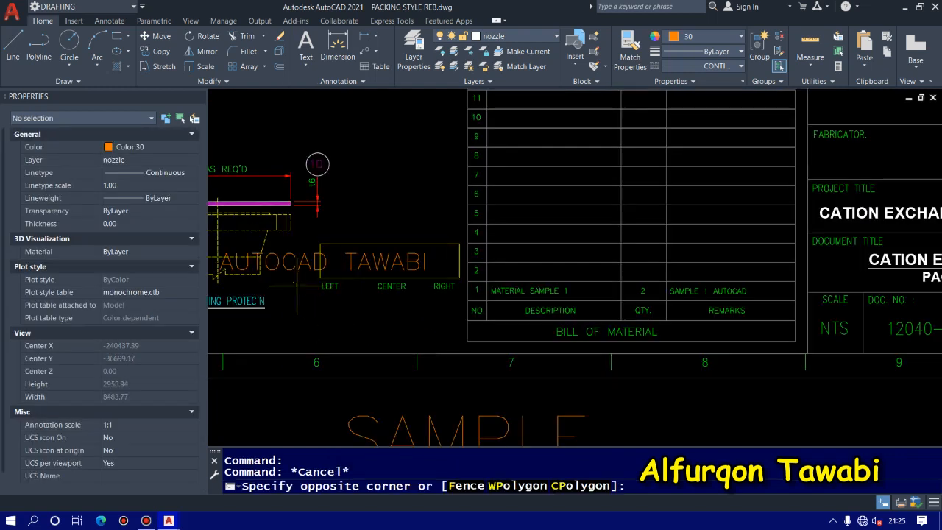
{"action": "left_click", "coordinate": [297, 240]}
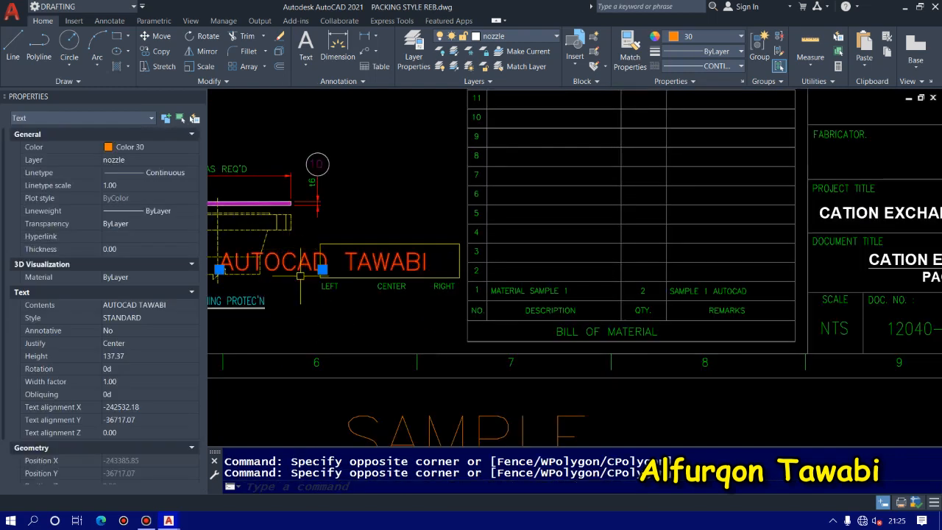
{"action": "double_click", "coordinate": [321, 263]}
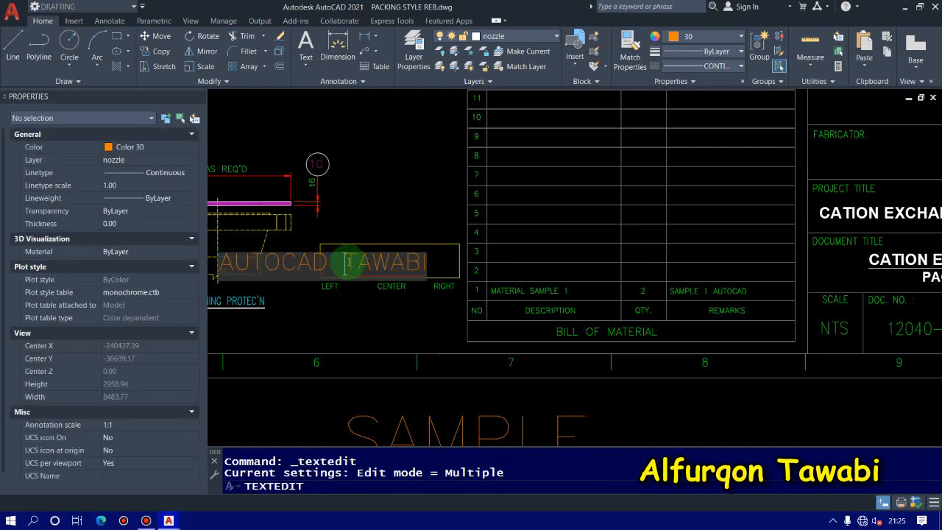
{"action": "key", "text": "BackSpace"}
{"action": "key", "text": "BackSpace"}
{"action": "key", "text": "BackSpace"}
{"action": "key", "text": "BackSpace"}
{"action": "key", "text": "BackSpace"}
{"action": "key", "text": "BackSpace"}
{"action": "key", "text": "BackSpace"}
{"action": "key", "text": "Return"}
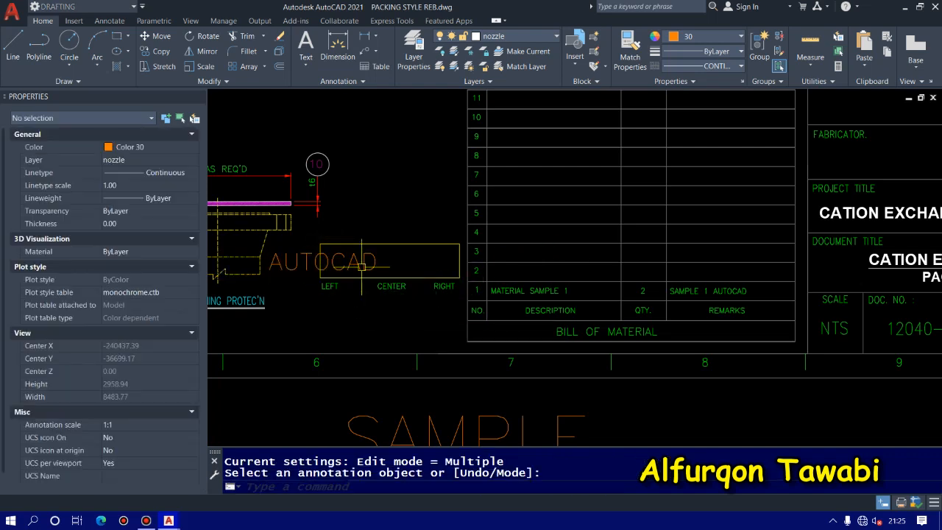
Step: Move the center-justified AUTOCAD text into the middle of the yellow rectangle, above the CENTER label
{"action": "scroll", "coordinate": [362, 266], "scroll_direction": "up", "scroll_amount": 2}
{"action": "left_click", "coordinate": [391, 260]}
{"action": "left_click", "coordinate": [379, 242]}
{"action": "type", "text": "m"}
{"action": "key", "text": "Return"}
{"action": "left_click", "coordinate": [383, 157]}
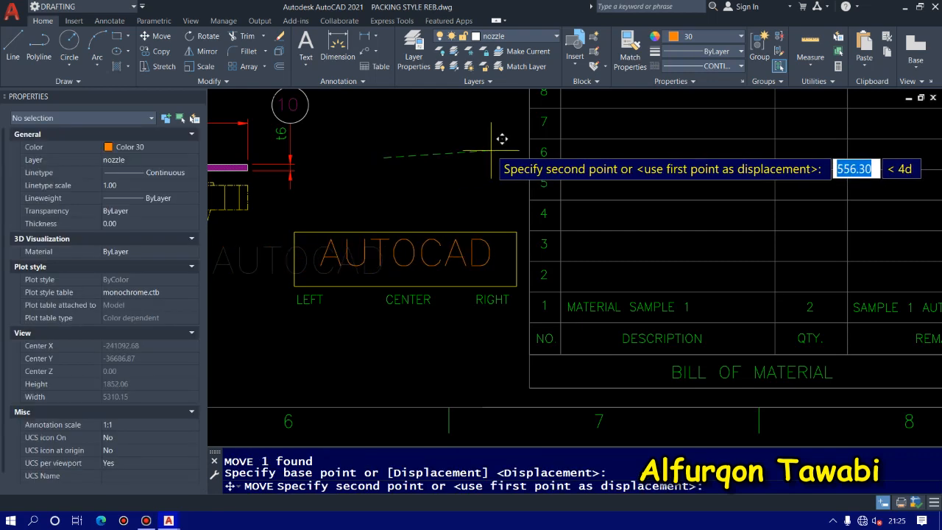
{"action": "left_click", "coordinate": [493, 158]}
Step: Scale the AUTOCAD text down to a height of about 66.6
{"action": "left_click", "coordinate": [434, 256]}
{"action": "left_click", "coordinate": [409, 256]}
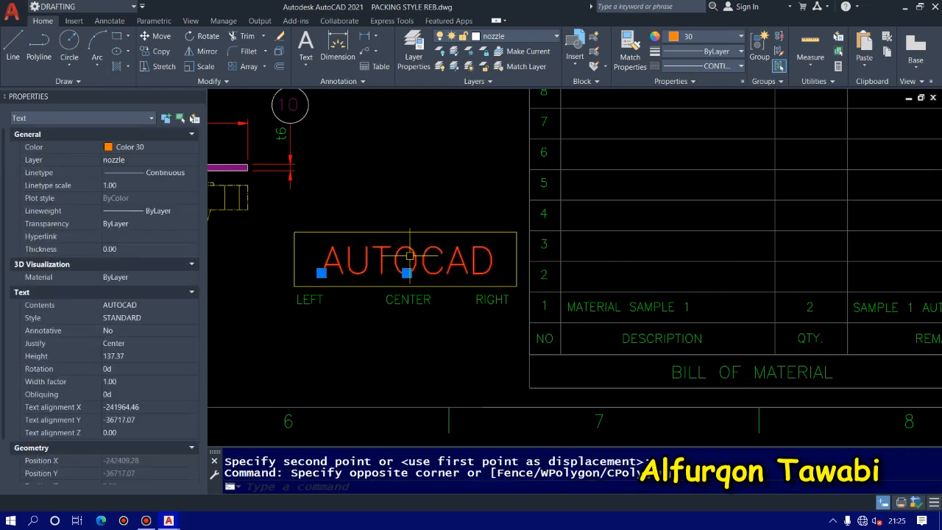
{"action": "type", "text": "sc"}
{"action": "key", "text": "Return"}
{"action": "type", "text": "0.7"}
{"action": "key", "text": "Return"}
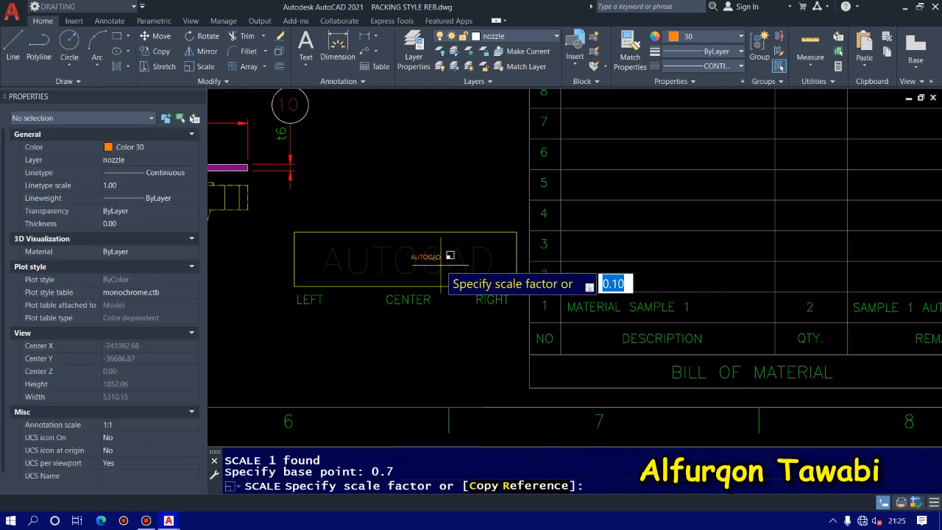
{"action": "type", "text": "3"}
{"action": "key", "text": "Return"}
Step: Move the reduced AUTOCAD text back to the middle of the yellow rectangle, above the CENTER label
{"action": "left_click", "coordinate": [471, 257]}
{"action": "left_click", "coordinate": [453, 340]}
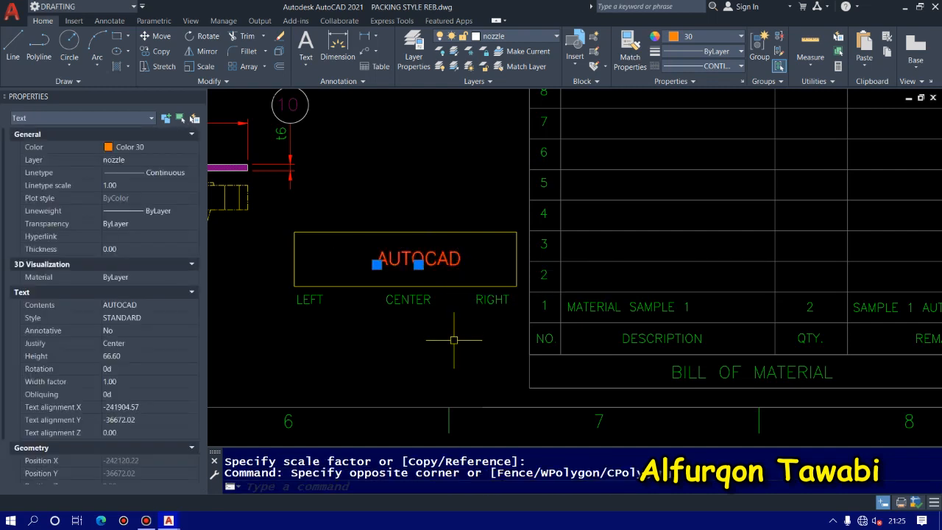
{"action": "type", "text": "m"}
{"action": "key", "text": "Return"}
{"action": "left_click", "coordinate": [443, 346]}
{"action": "left_click", "coordinate": [424, 270]}
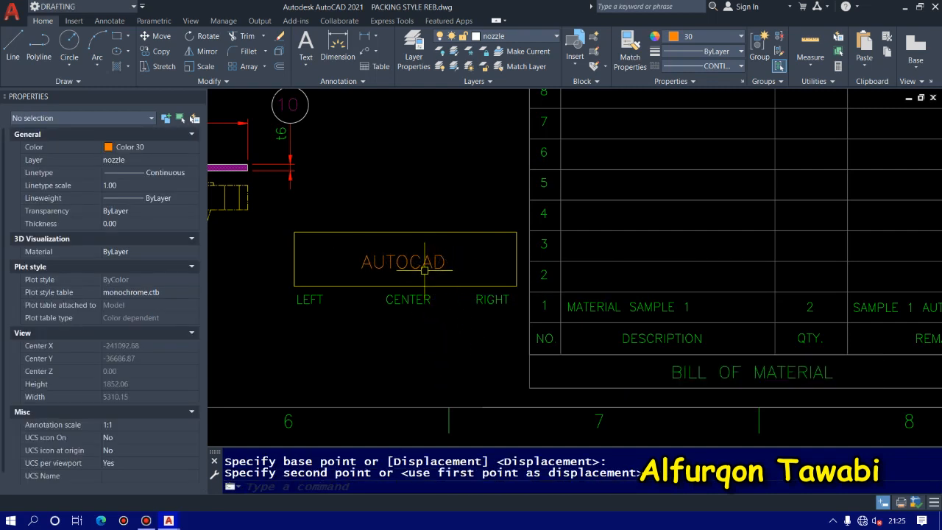
Step: Extend the centered text in the yellow rectangle to read AUTOCAD TUTORIAL
{"action": "double_click", "coordinate": [437, 265]}
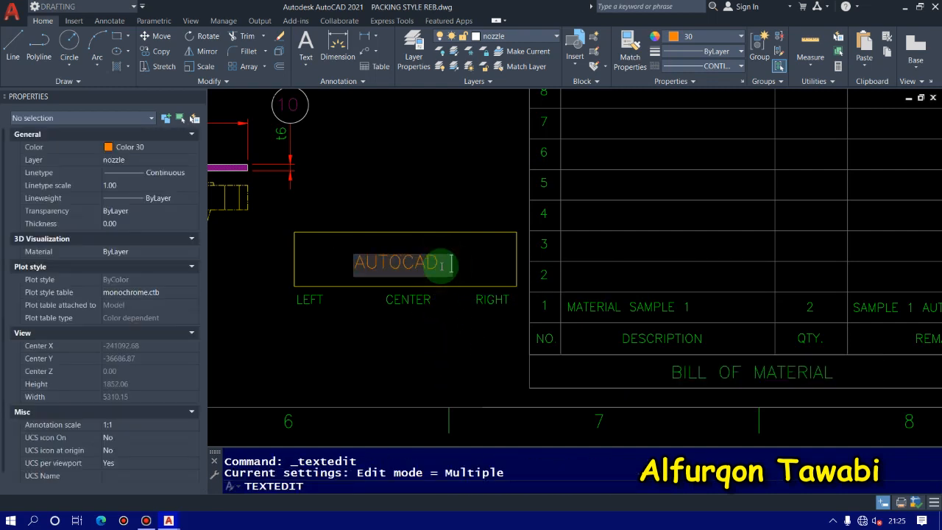
{"action": "type", "text": "TUTORIAL"}
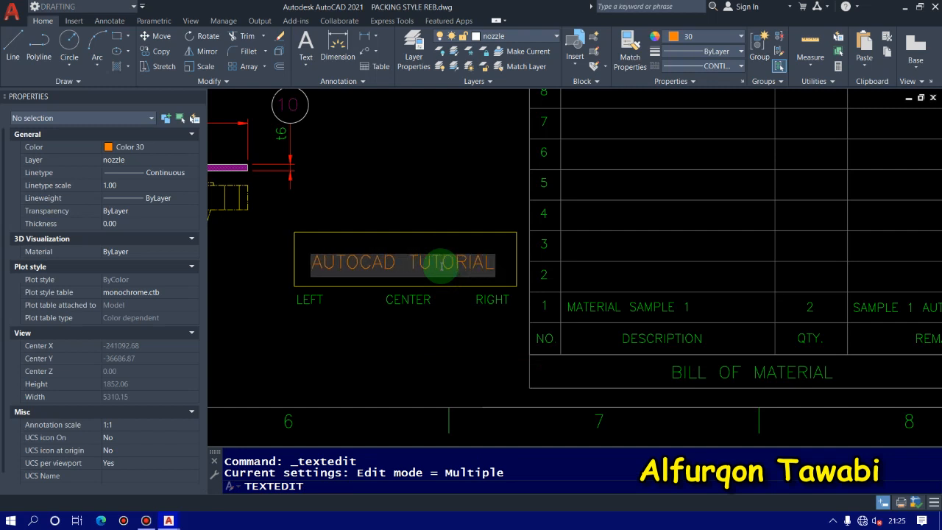
{"action": "left_click", "coordinate": [420, 298]}
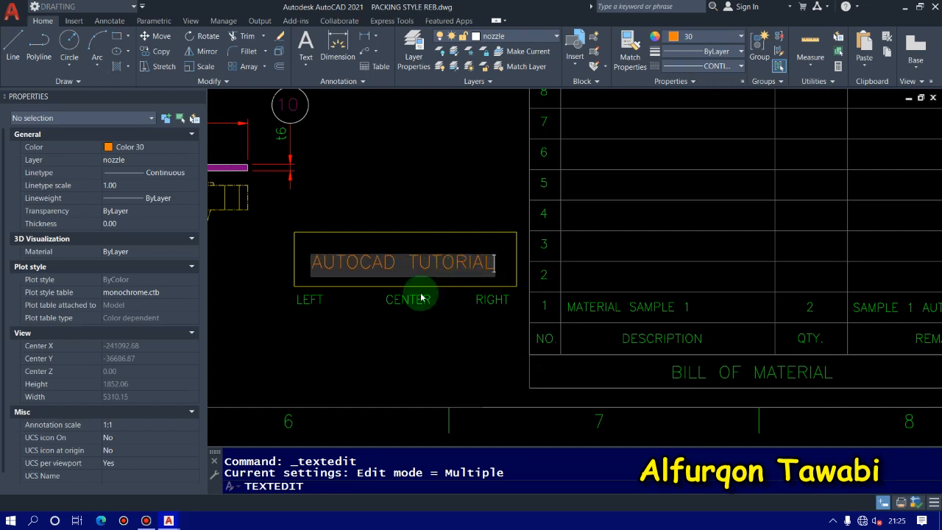
{"action": "key", "text": "Return"}
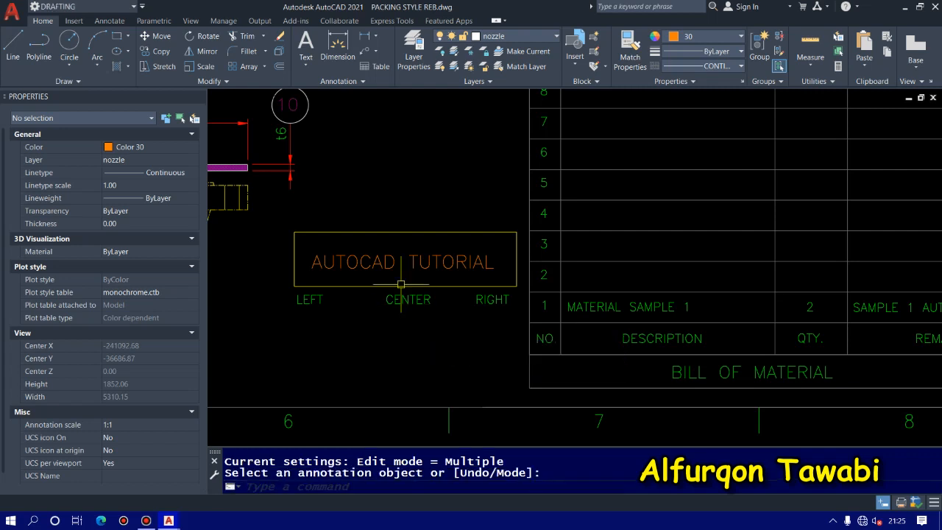
Step: Move the AUTOCAD TUTORIAL text slightly upward and sideways to sit centrally in the yellow rectangle
{"action": "scroll", "coordinate": [400, 270], "scroll_direction": "up", "scroll_amount": 2}
{"action": "left_click", "coordinate": [403, 272]}
{"action": "left_click", "coordinate": [376, 244]}
{"action": "type", "text": "m"}
{"action": "key", "text": "Return"}
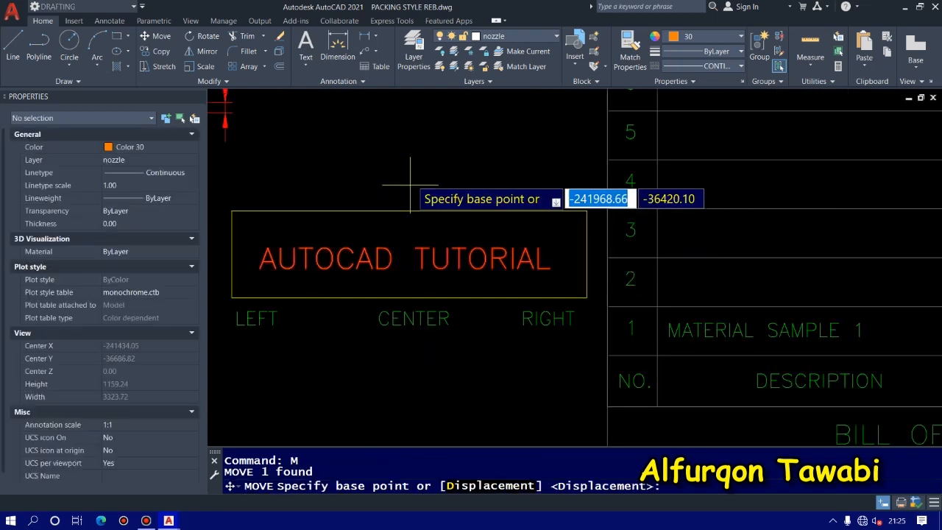
{"action": "left_click", "coordinate": [409, 193]}
{"action": "left_click", "coordinate": [415, 192]}
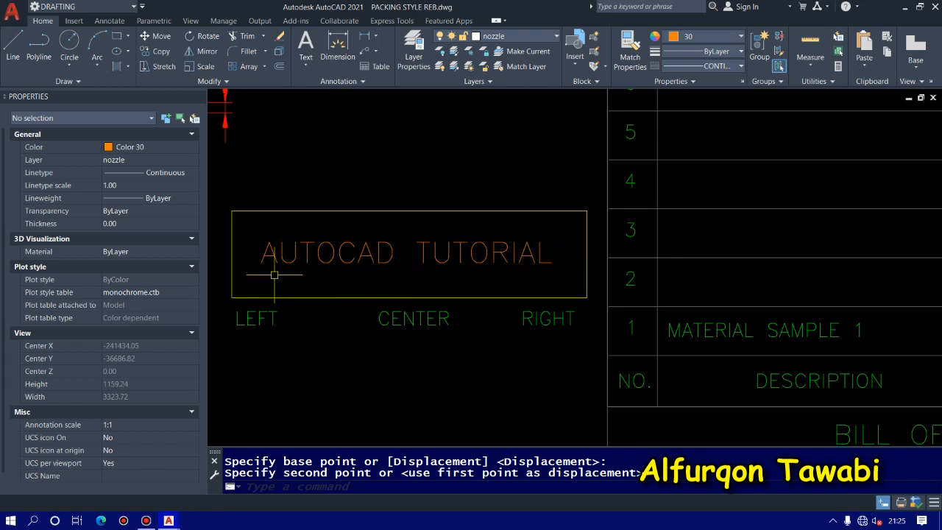
Step: Append the author's surname to the center-justified AUTOCAD TUTORIAL text
{"action": "double_click", "coordinate": [391, 259]}
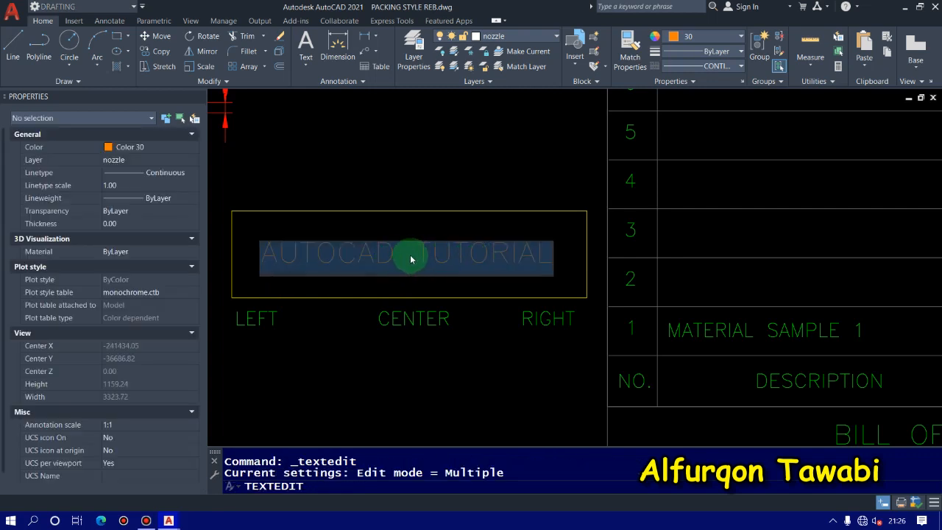
{"action": "left_click", "coordinate": [544, 255]}
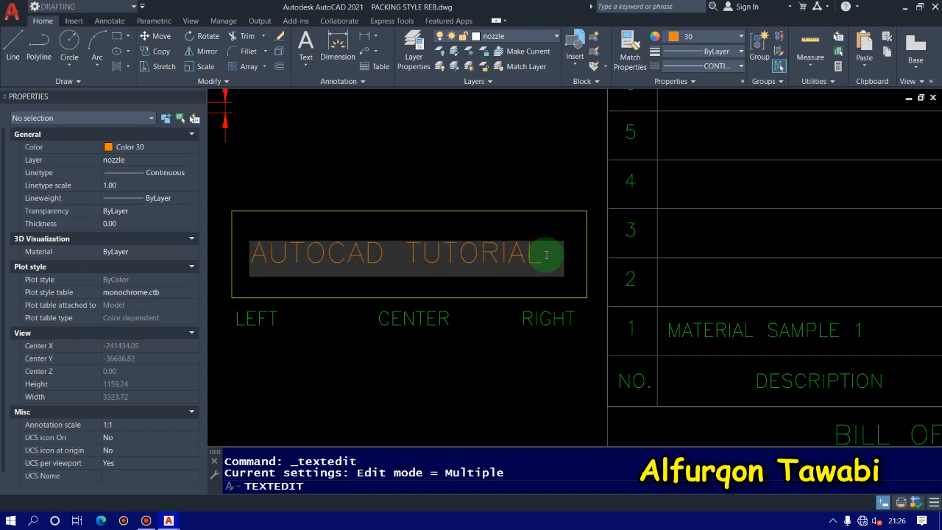
{"action": "type", "text": "TAWABI"}
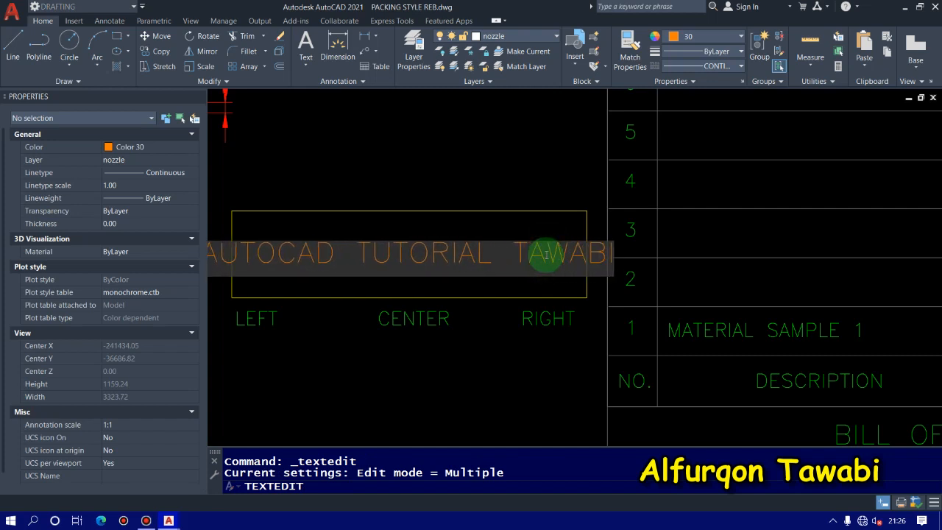
{"action": "left_click", "coordinate": [496, 189]}
{"action": "key", "text": "Escape"}
{"action": "mouse_move", "coordinate": [420, 288]}
{"action": "middle_mouse_down"}
{"action": "mouse_move", "coordinate": [520, 280]}
{"action": "mouse_move", "coordinate": [477, 287]}
{"action": "middle_mouse_up"}
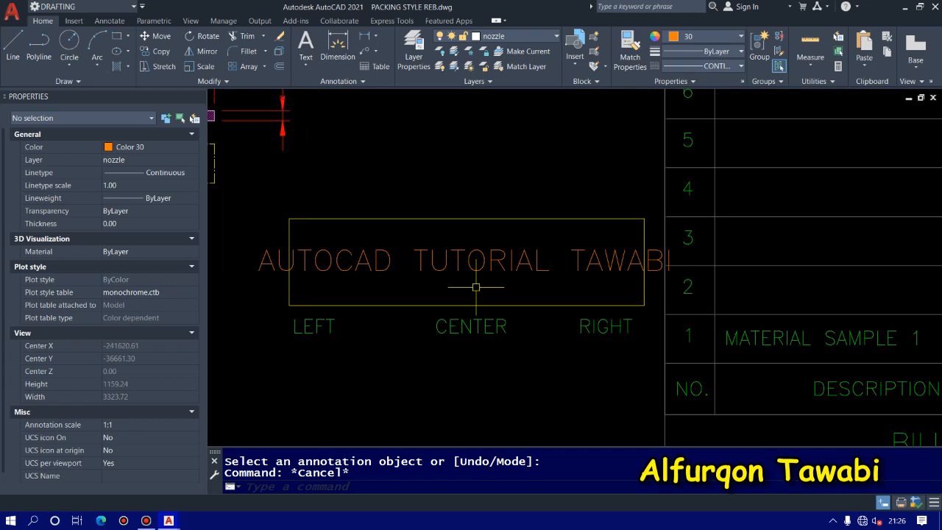
Step: Change the justification of the extended AUTOCAD TUTORIAL text to Right
{"action": "left_click", "coordinate": [489, 283]}
{"action": "left_click", "coordinate": [468, 252]}
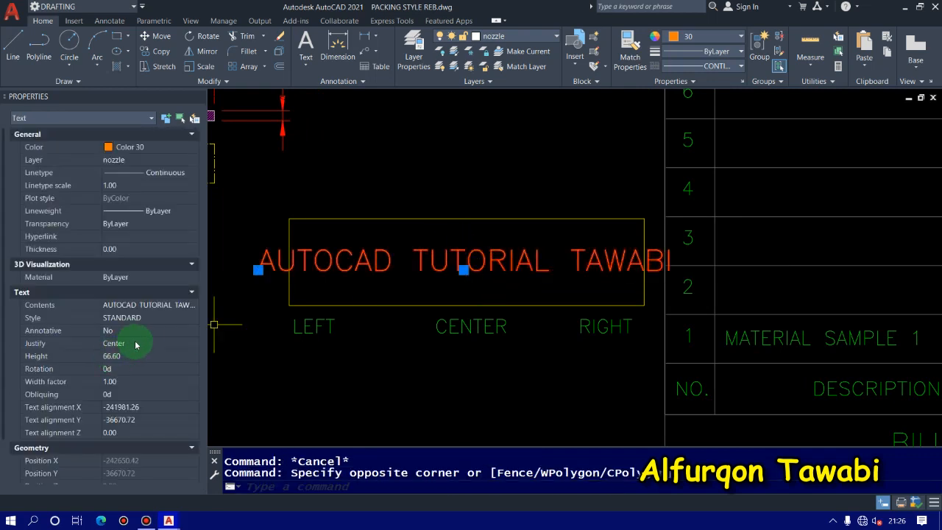
{"action": "left_click", "coordinate": [135, 344]}
{"action": "left_click", "coordinate": [134, 344]}
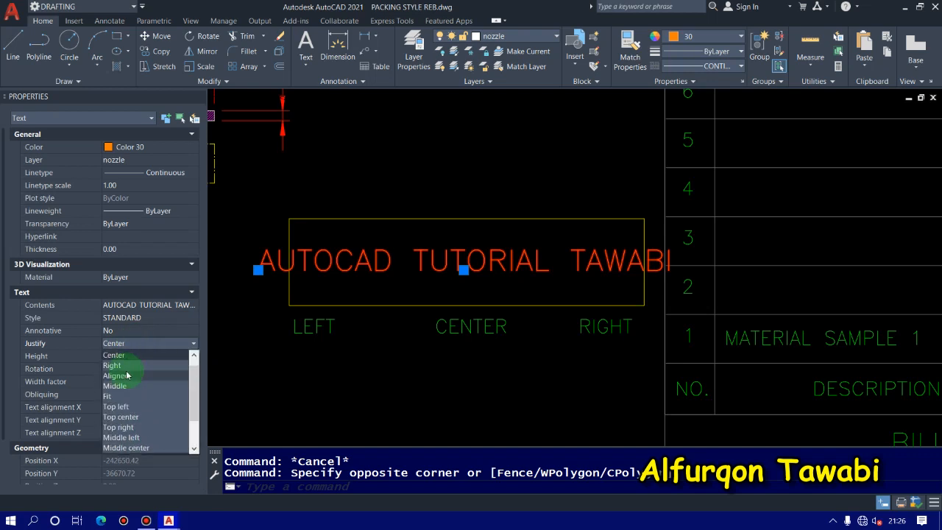
{"action": "left_click", "coordinate": [126, 366]}
{"action": "key", "text": "Escape"}
Step: Move the right-justified text so that it ends just inside the yellow rectangle's right edge, above the RIGHT label
{"action": "left_click", "coordinate": [462, 292]}
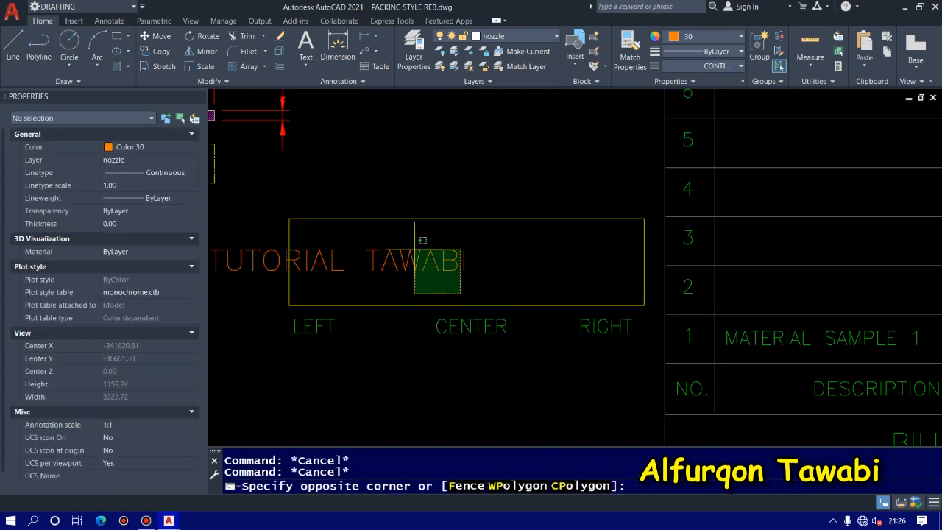
{"action": "left_click", "coordinate": [429, 241]}
{"action": "type", "text": "m"}
{"action": "key", "text": "Return"}
{"action": "left_click", "coordinate": [407, 141]}
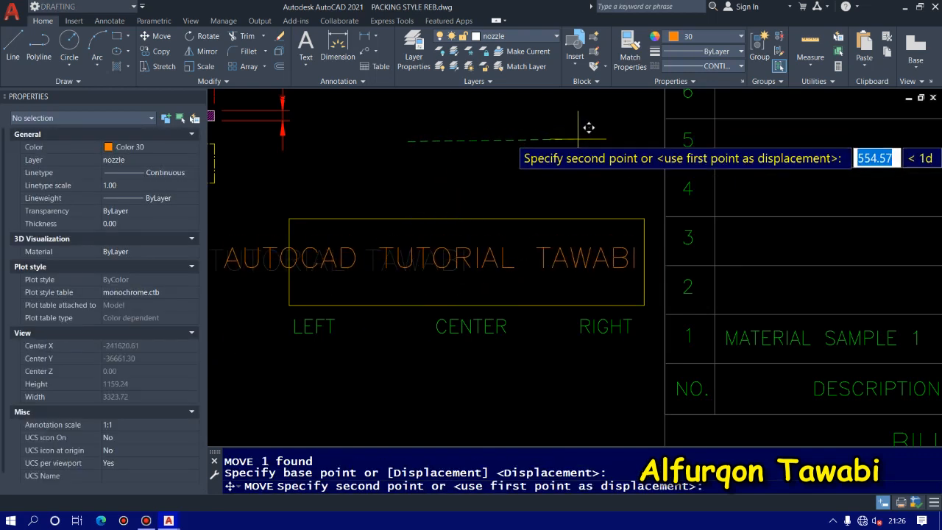
{"action": "left_click", "coordinate": [593, 133]}
{"action": "scroll", "coordinate": [588, 250], "scroll_direction": "down", "scroll_amount": 2}
Step: Replace the contents of the right-justified text in the yellow rectangle with TUTORIAL AUTOCAD
{"action": "left_click", "coordinate": [604, 259]}
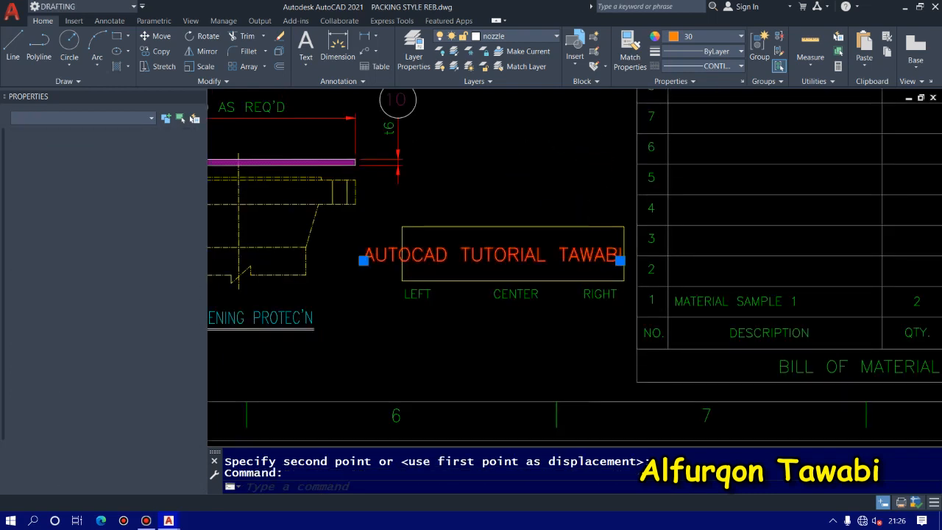
{"action": "double_click", "coordinate": [608, 265]}
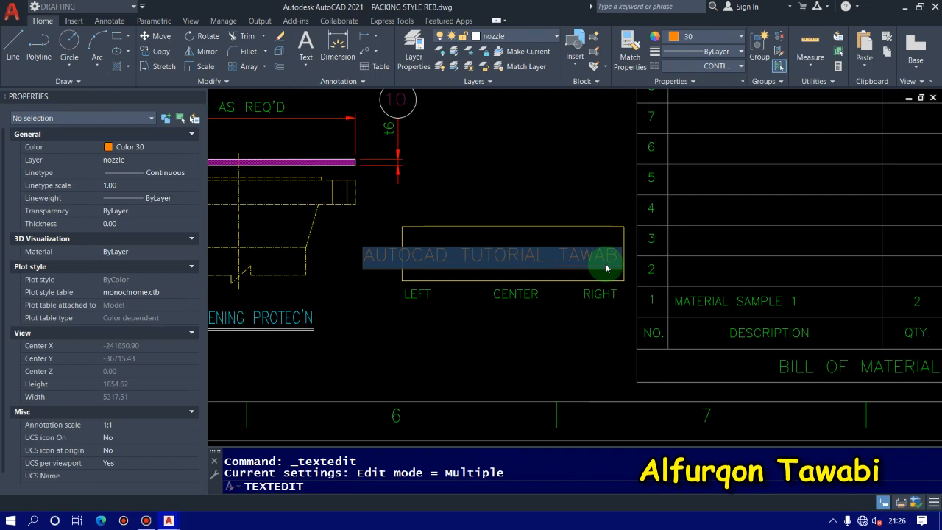
{"action": "type", "text": "TUTO"}
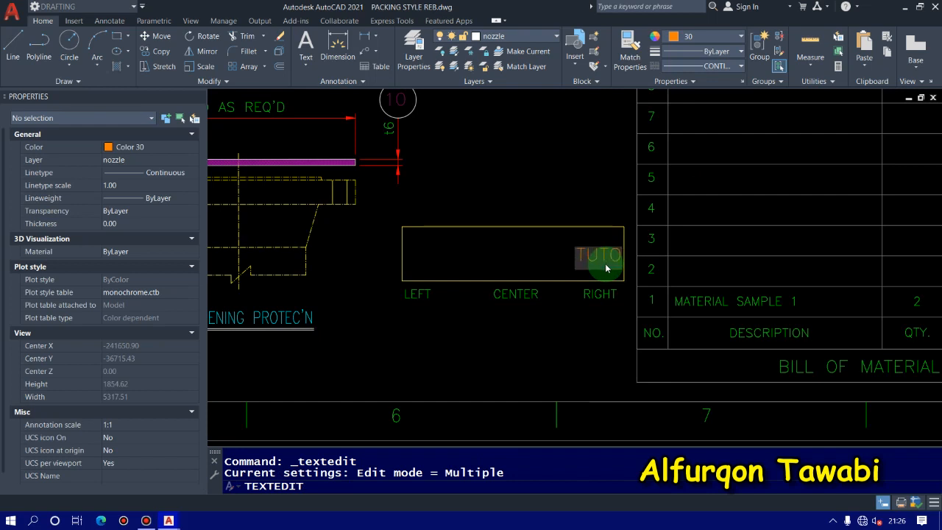
{"action": "type", "text": "RI"}
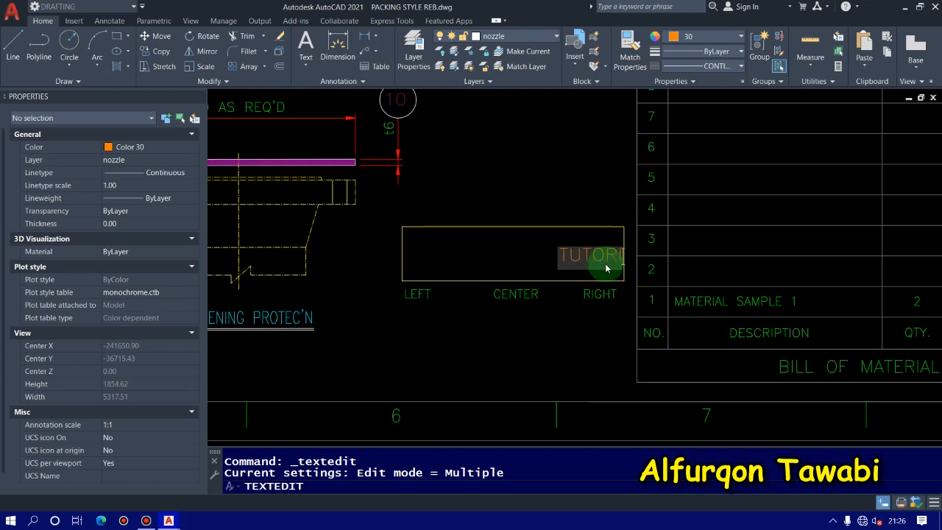
{"action": "type", "text": "AL AUTOCAD"}
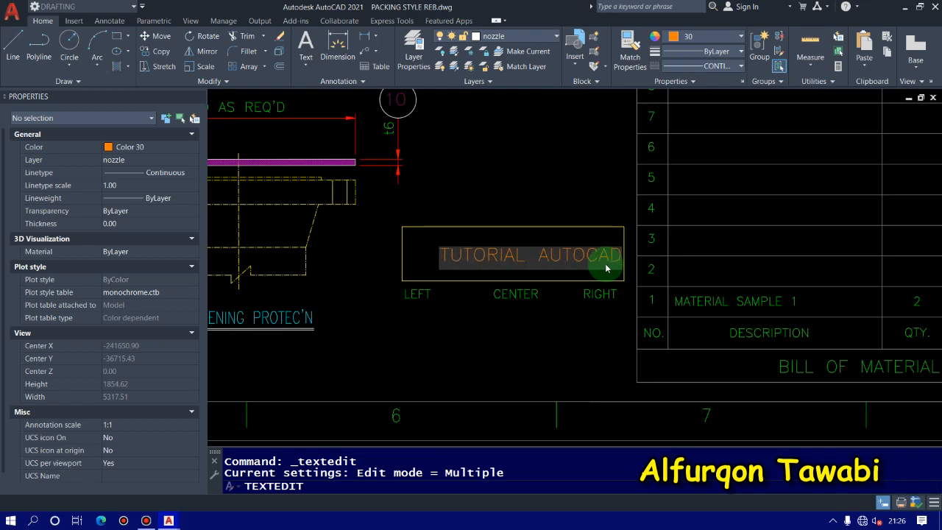
{"action": "left_click", "coordinate": [596, 301]}
{"action": "key", "text": "Escape"}
{"action": "scroll", "coordinate": [596, 292], "scroll_direction": "up", "scroll_amount": 3}
{"action": "scroll", "coordinate": [625, 262], "scroll_direction": "down", "scroll_amount": 3}
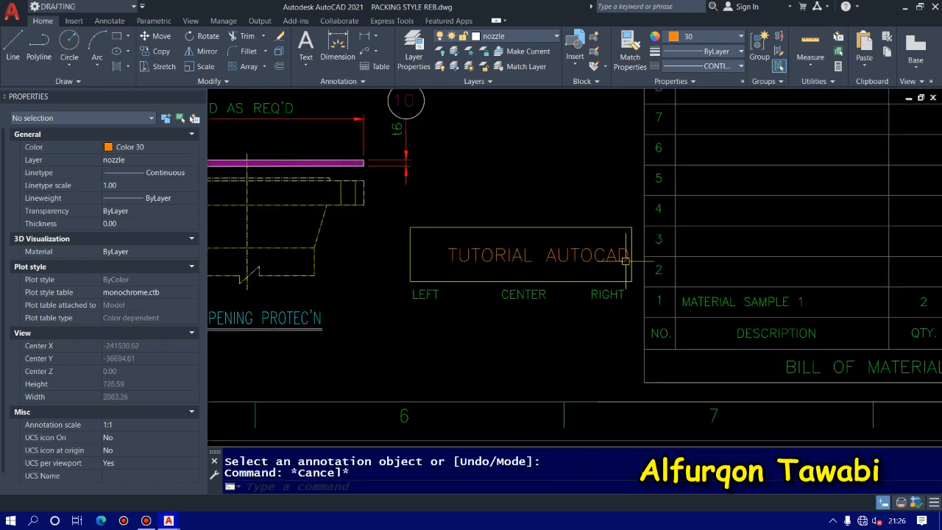
{"action": "scroll", "coordinate": [626, 261], "scroll_direction": "up", "scroll_amount": 2}
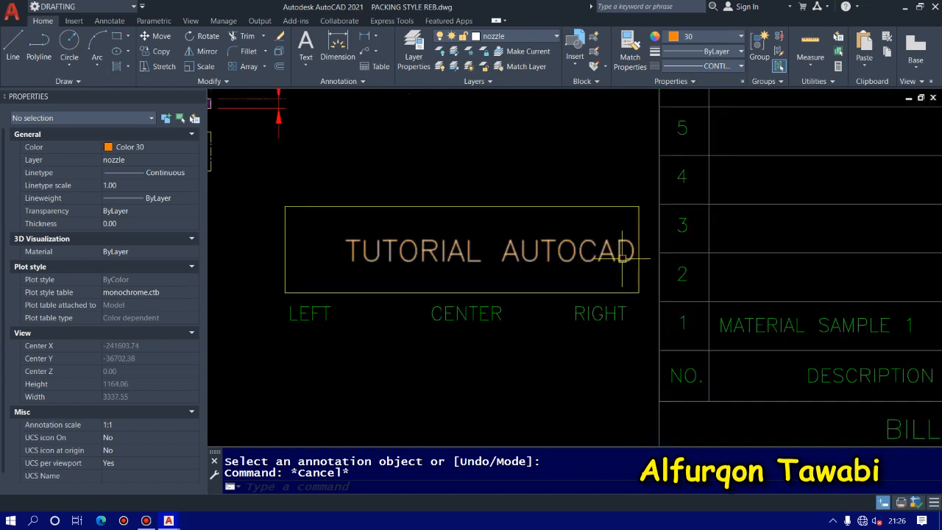
Step: Draw a horizontal line below the LEFT, CENTER and RIGHT labels with Ortho mode on, and erase it
{"action": "type", "text": "l"}
{"action": "key", "text": "Return"}
{"action": "left_click", "coordinate": [589, 357]}
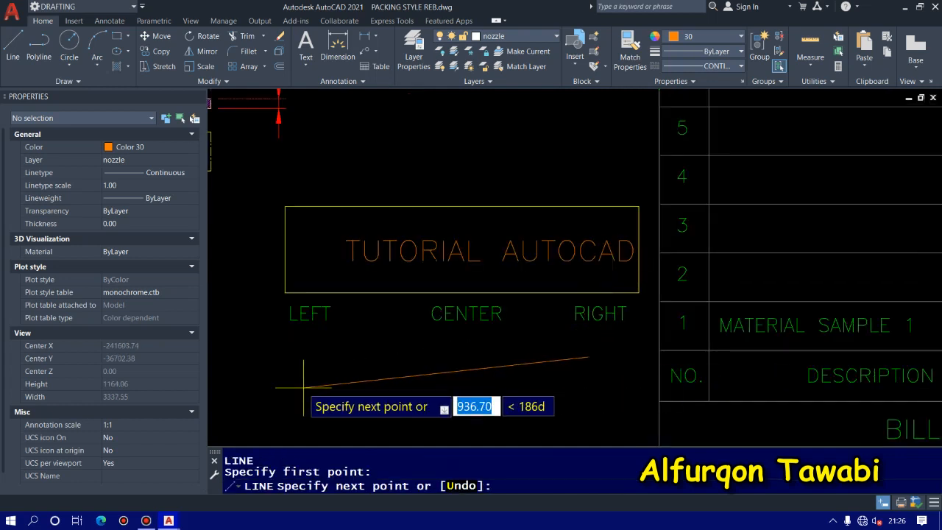
{"action": "key", "text": "F8"}
{"action": "left_click", "coordinate": [272, 381]}
{"action": "key", "text": "Escape"}
{"action": "key", "text": "Escape"}
{"action": "left_click", "coordinate": [368, 374]}
{"action": "left_click", "coordinate": [358, 326]}
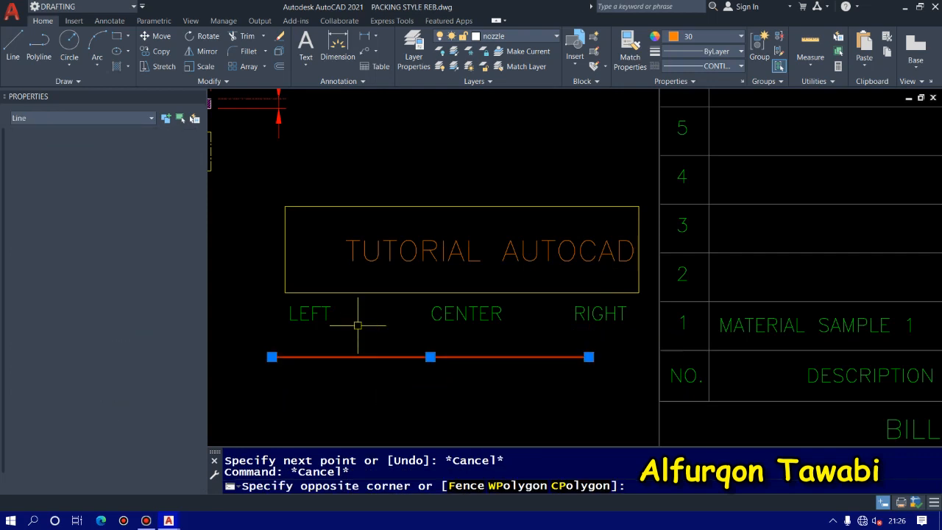
{"action": "key", "text": "Delete"}
{"action": "key", "text": "Escape"}
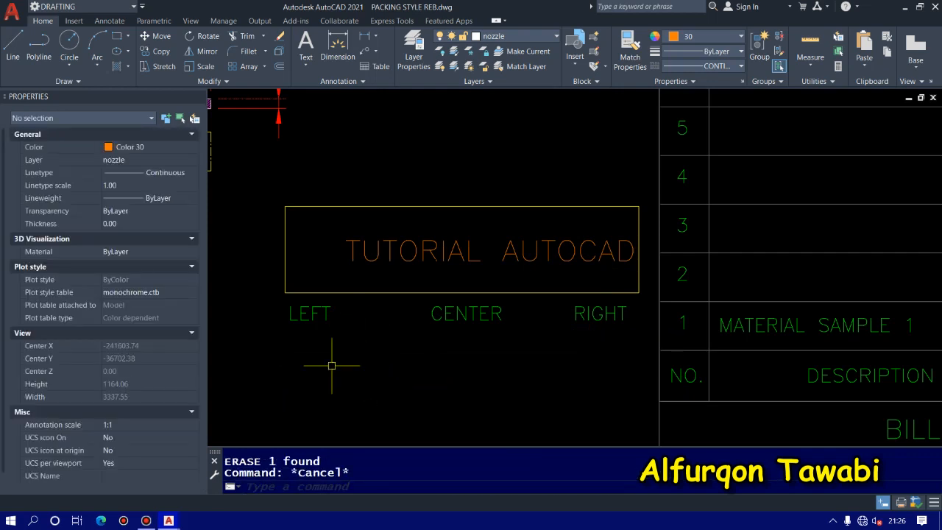
Step: Review the available justification options for the LEFT label and set its justification to Left
{"action": "left_click", "coordinate": [316, 345]}
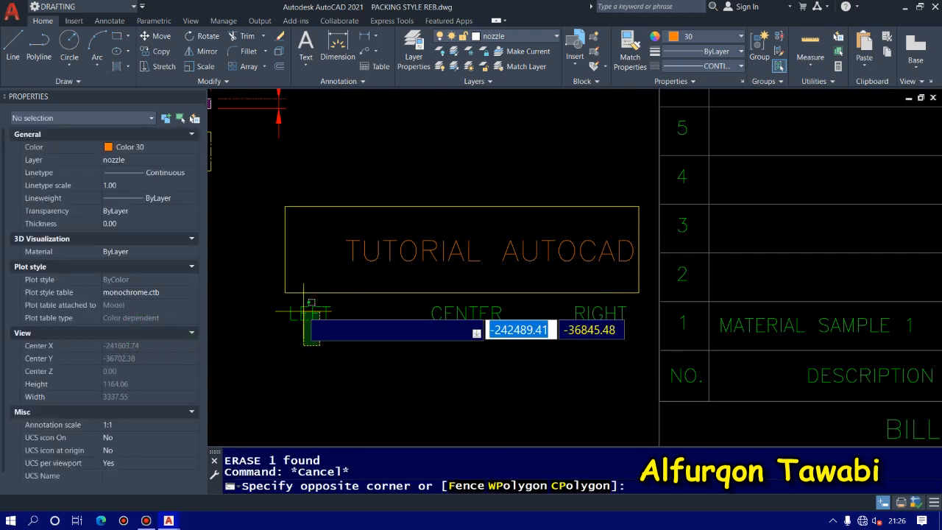
{"action": "left_click", "coordinate": [303, 311]}
{"action": "left_click", "coordinate": [148, 304]}
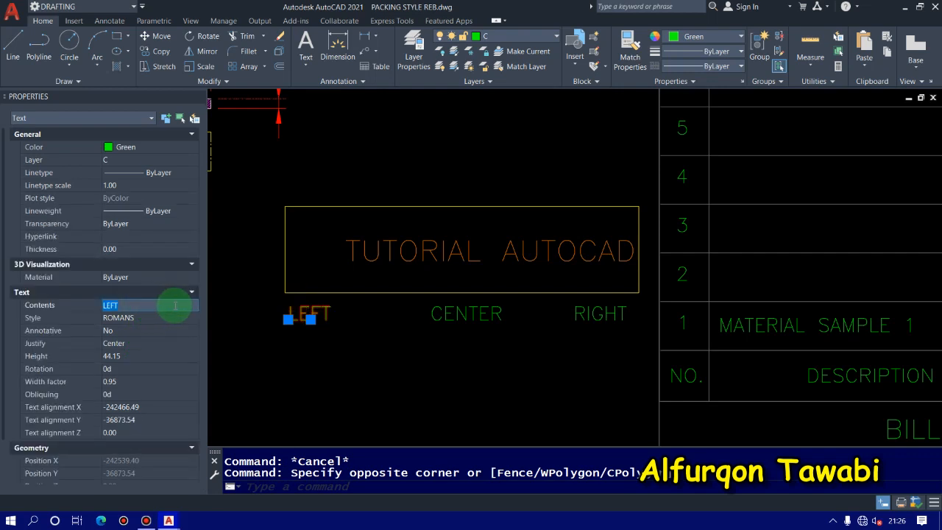
{"action": "left_click", "coordinate": [156, 344]}
{"action": "left_click", "coordinate": [155, 347]}
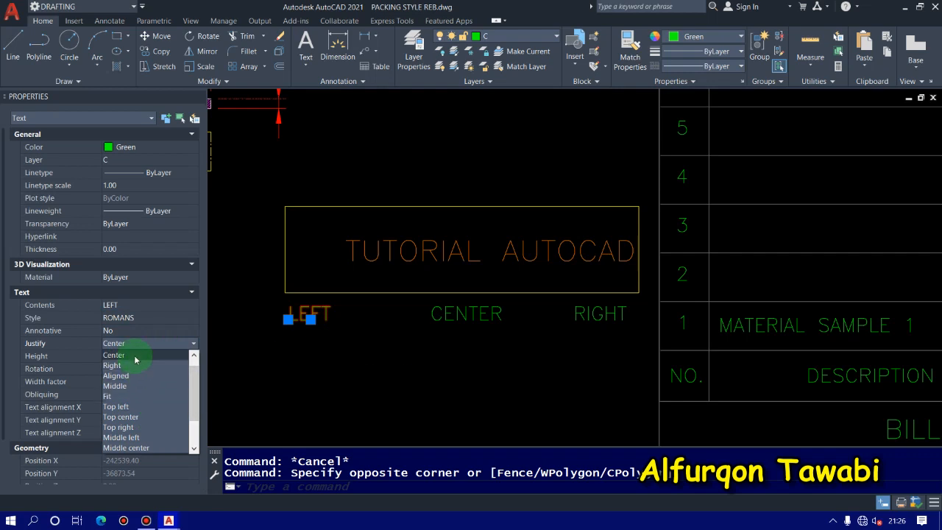
{"action": "scroll", "coordinate": [135, 358], "scroll_direction": "up", "scroll_amount": 1}
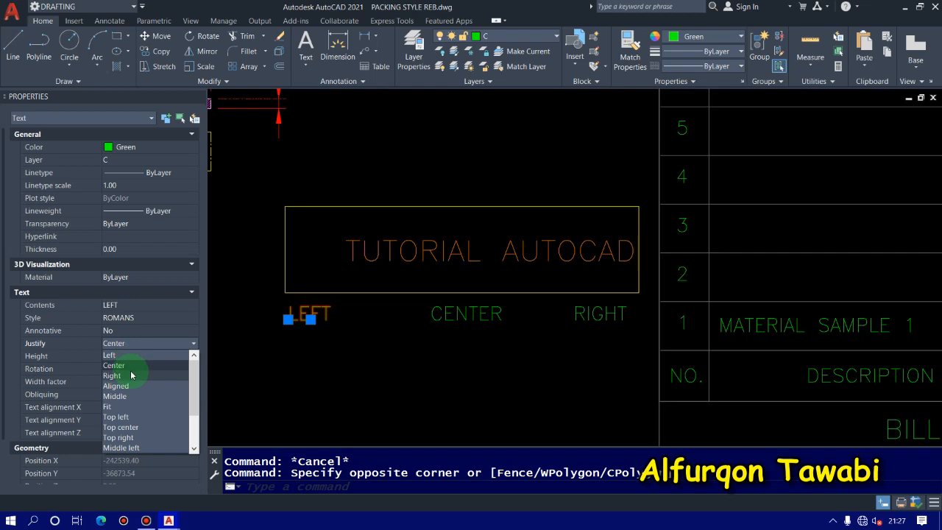
{"action": "scroll", "coordinate": [133, 408], "scroll_direction": "down", "scroll_amount": 2}
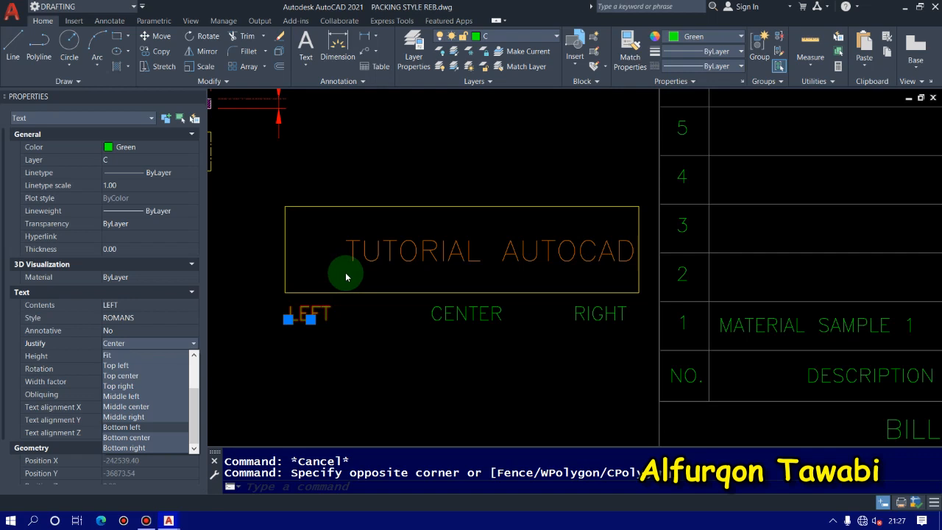
{"action": "scroll", "coordinate": [195, 387], "scroll_direction": "up", "scroll_amount": 2}
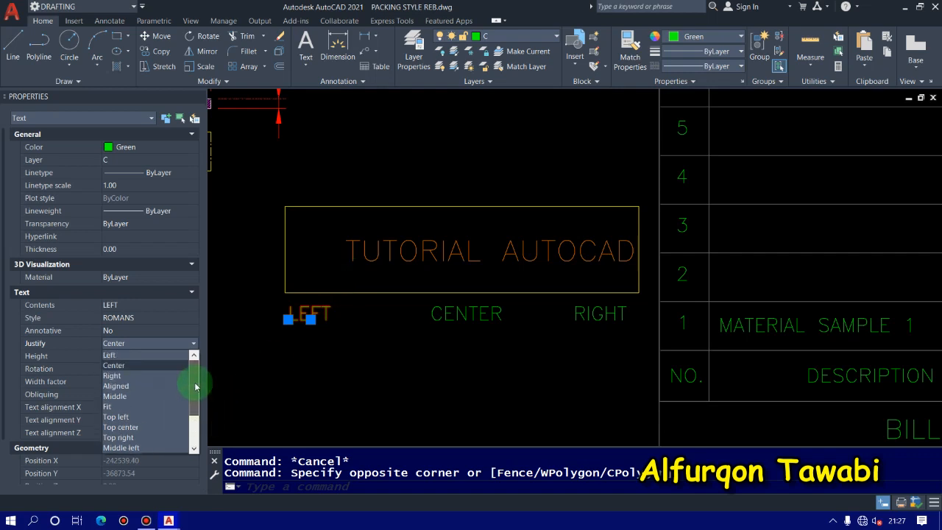
{"action": "left_click", "coordinate": [114, 355]}
{"action": "key", "text": "Escape"}
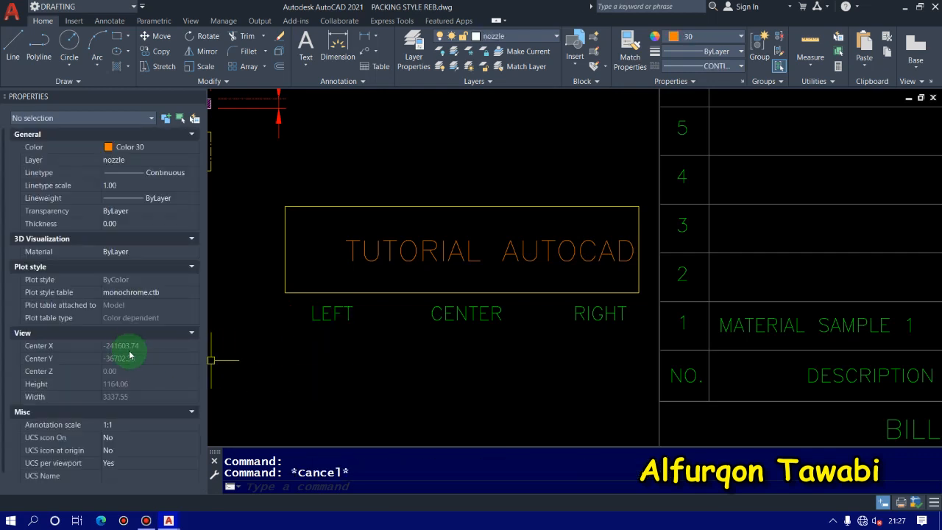
{"action": "key", "text": "Escape"}
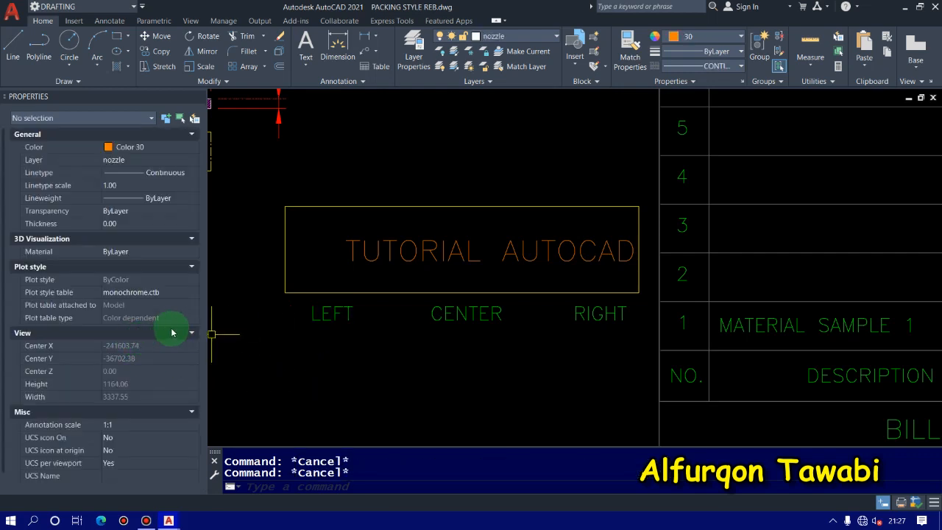
Step: Move the LEFT, CENTER and RIGHT labels together slightly to the left beneath the yellow rectangle
{"action": "left_click", "coordinate": [575, 359]}
{"action": "left_click", "coordinate": [309, 313]}
{"action": "type", "text": "m"}
{"action": "key", "text": "Return"}
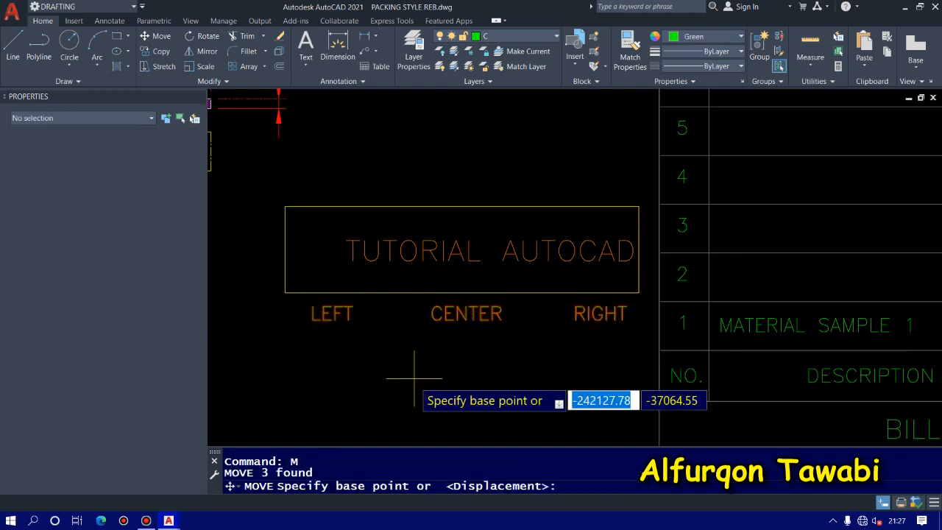
{"action": "left_click", "coordinate": [414, 378]}
{"action": "left_click", "coordinate": [405, 381]}
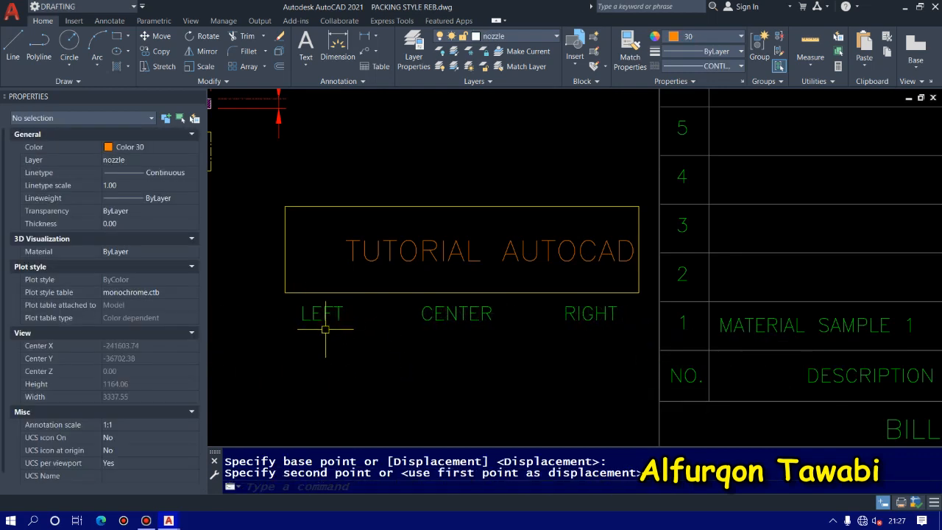
Step: Move the TUTORIAL AUTOCAD text about 102 units to the left inside the yellow rectangle, and close the object properties display
{"action": "left_click", "coordinate": [440, 274]}
{"action": "left_click", "coordinate": [415, 246]}
{"action": "type", "text": "m"}
{"action": "key", "text": "Return"}
{"action": "left_click", "coordinate": [498, 360]}
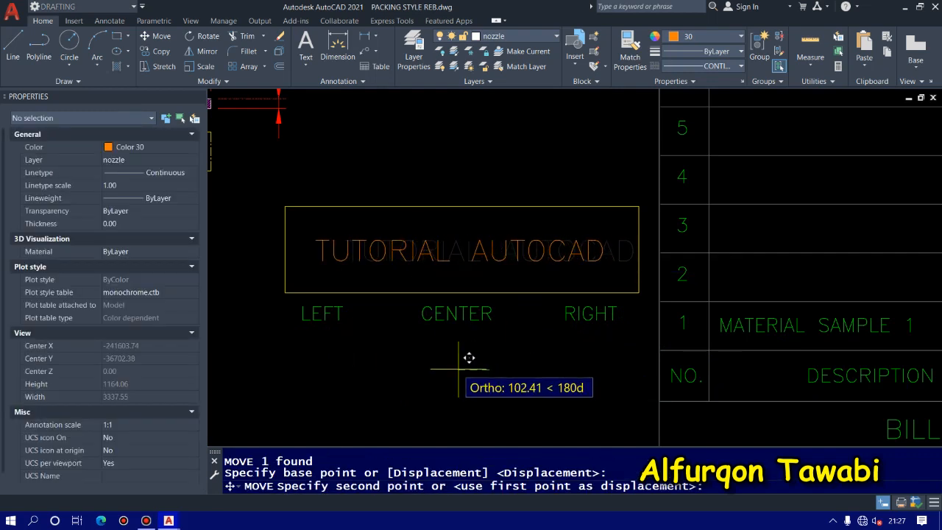
{"action": "left_click", "coordinate": [467, 360]}
{"action": "left_click", "coordinate": [199, 97]}
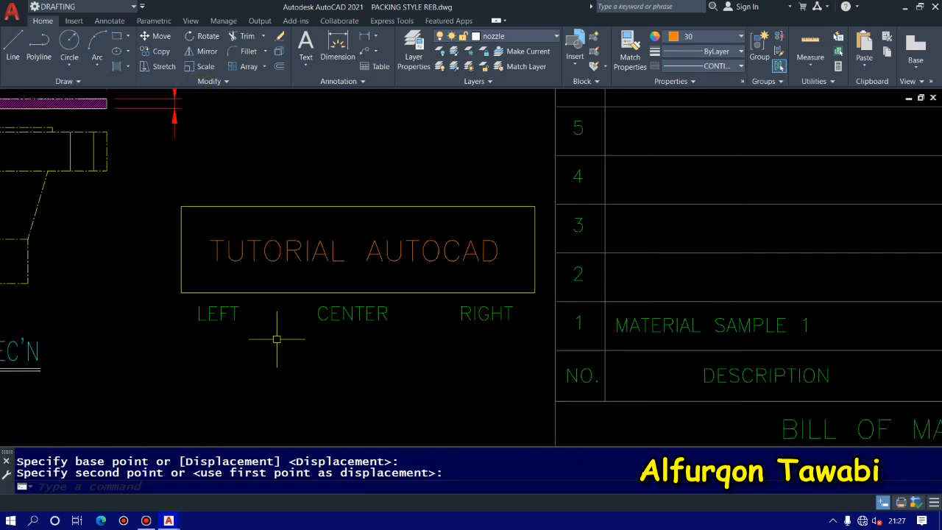
Step: Nudge the TUTORIAL AUTOCAD text slightly to the right to centre it in the yellow rectangle
{"action": "left_click", "coordinate": [273, 255]}
{"action": "left_click", "coordinate": [273, 330]}
{"action": "type", "text": "m"}
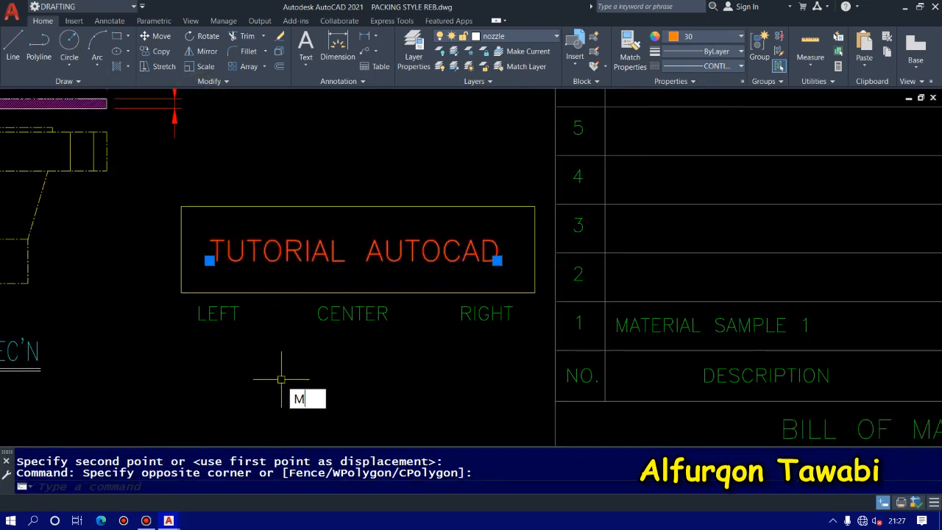
{"action": "key", "text": "Return"}
{"action": "left_click", "coordinate": [285, 385]}
{"action": "left_click", "coordinate": [290, 385]}
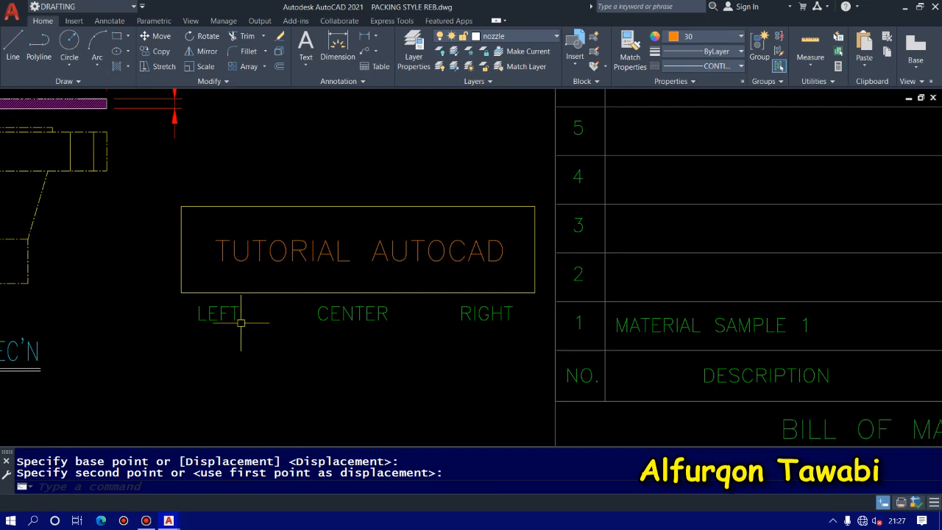
Step: Change the justification of the ISSUED FOR REVIEW text in the revision table to Left
{"action": "scroll", "coordinate": [240, 317], "scroll_direction": "down", "scroll_amount": 2}
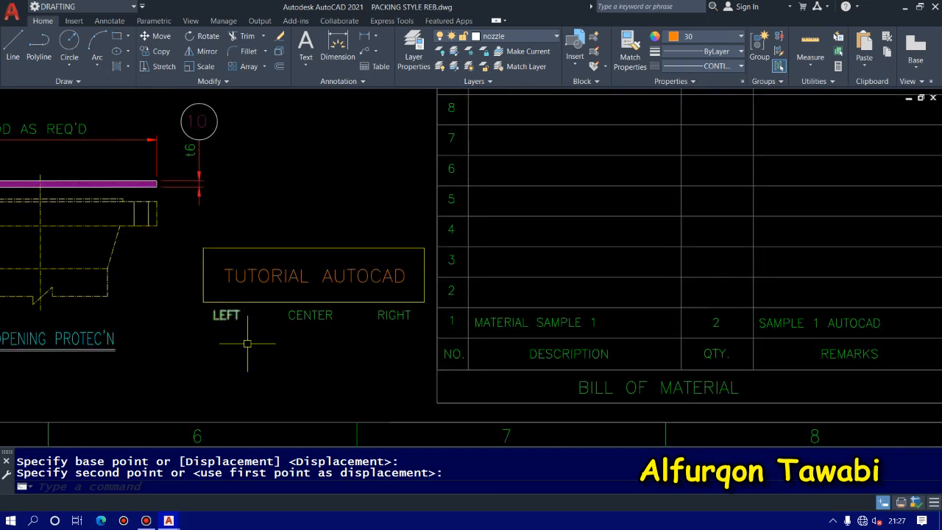
{"action": "middle_click_drag", "start_coordinate": [247, 354], "coordinate": [332, 343]}
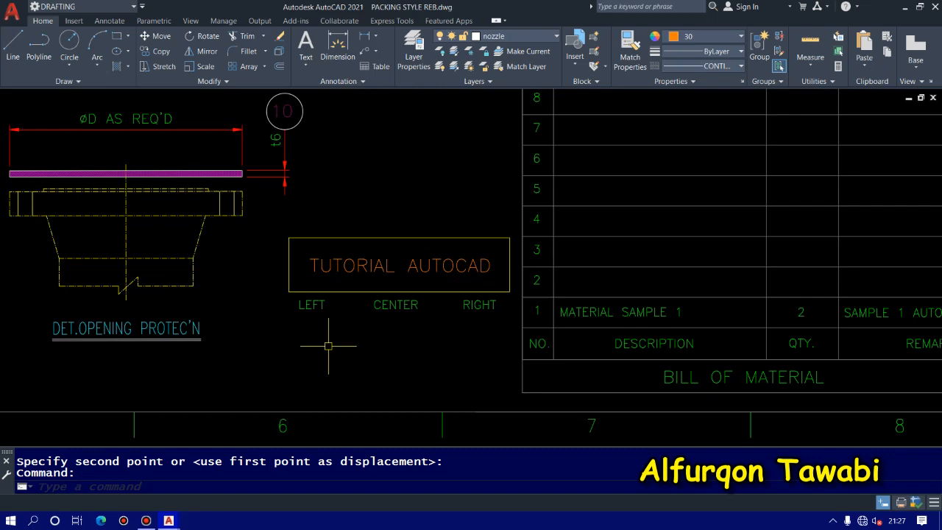
{"action": "scroll", "coordinate": [328, 346], "scroll_direction": "down", "scroll_amount": 6}
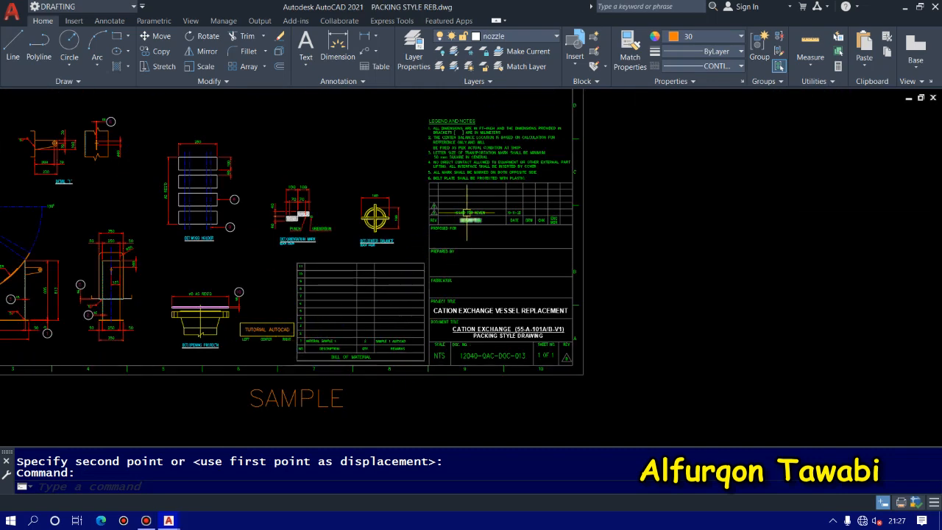
{"action": "scroll", "coordinate": [473, 199], "scroll_direction": "up", "scroll_amount": 6}
{"action": "scroll", "coordinate": [525, 210], "scroll_direction": "down", "scroll_amount": 3}
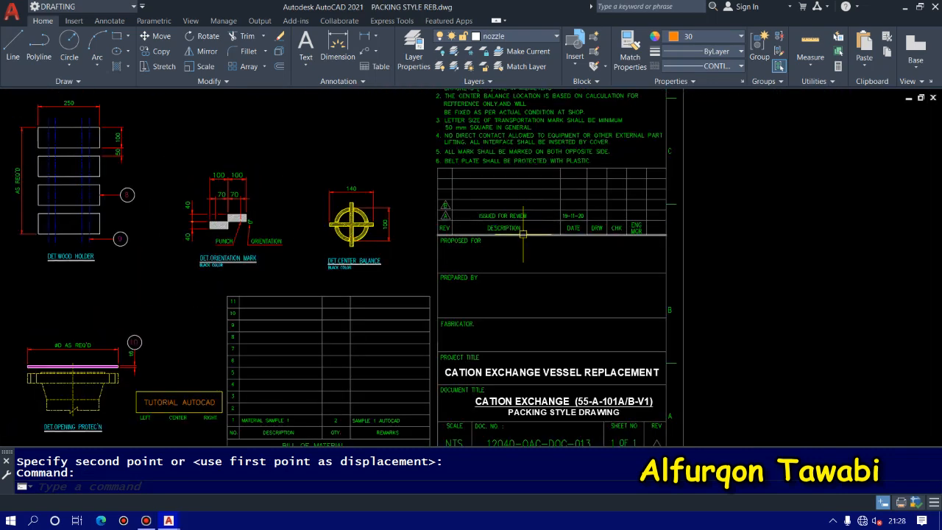
{"action": "middle_click_drag", "start_coordinate": [416, 335], "coordinate": [471, 258]}
{"action": "scroll", "coordinate": [556, 140], "scroll_direction": "up", "scroll_amount": 5}
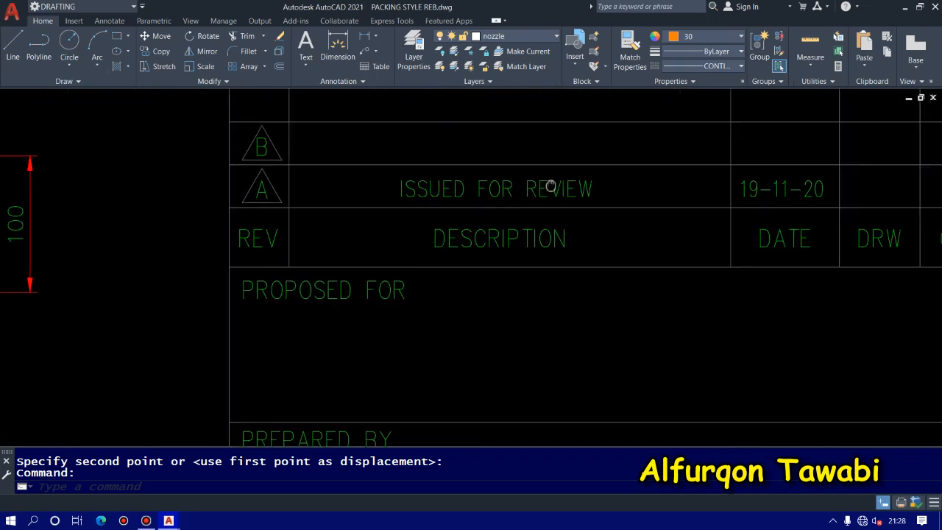
{"action": "left_click", "coordinate": [498, 207]}
{"action": "key", "text": "ctrl+1"}
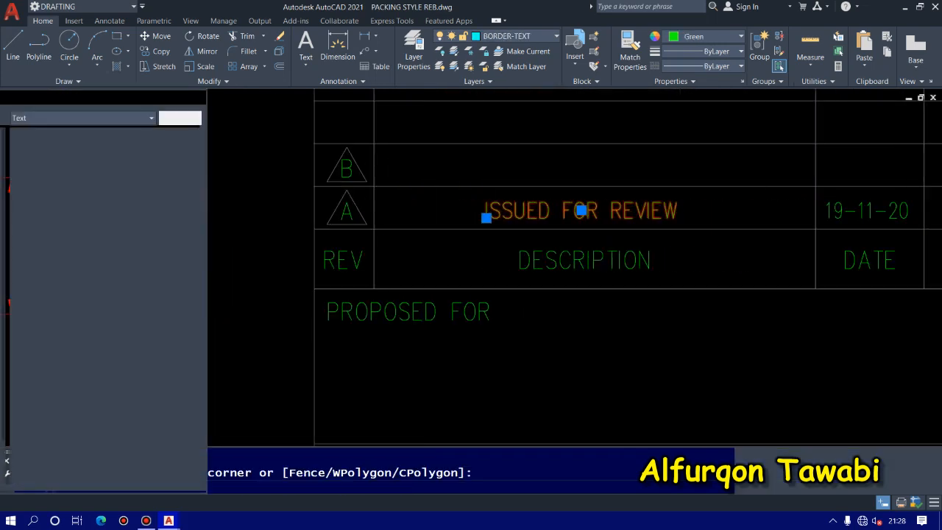
{"action": "left_click", "coordinate": [140, 344]}
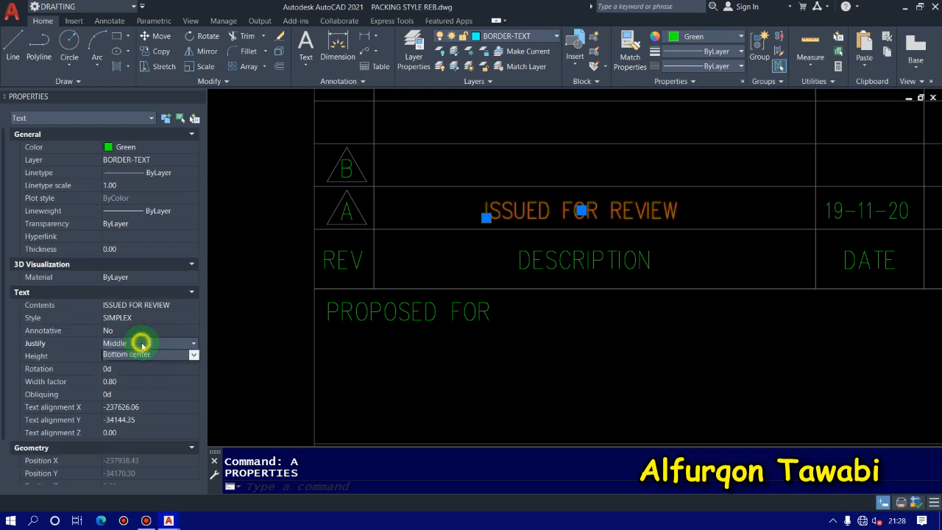
{"action": "left_click", "coordinate": [140, 344]}
{"action": "left_click", "coordinate": [127, 358]}
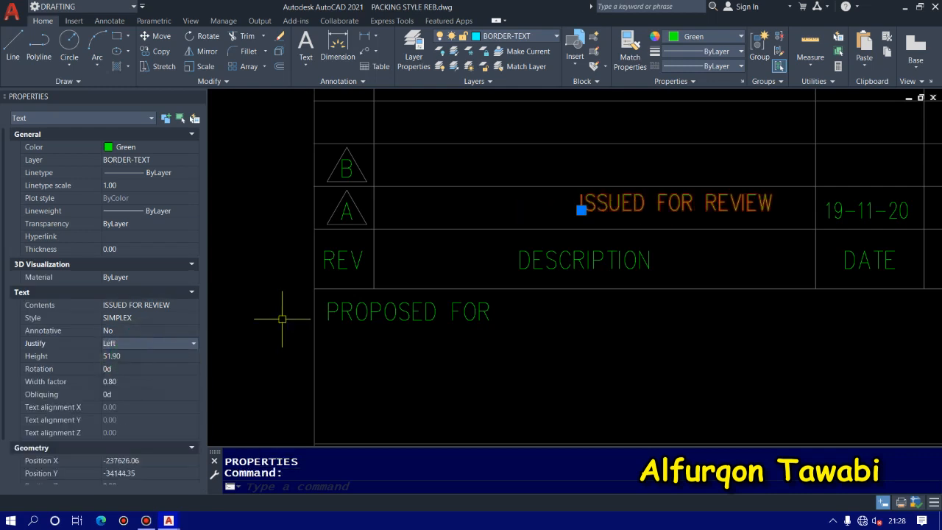
{"action": "key", "text": "Escape"}
Step: Move the ISSUED FOR REVIEW text to the left end of the description cell in revision A's row
{"action": "left_click", "coordinate": [599, 210]}
{"action": "type", "text": "M"}
{"action": "key", "text": "Return"}
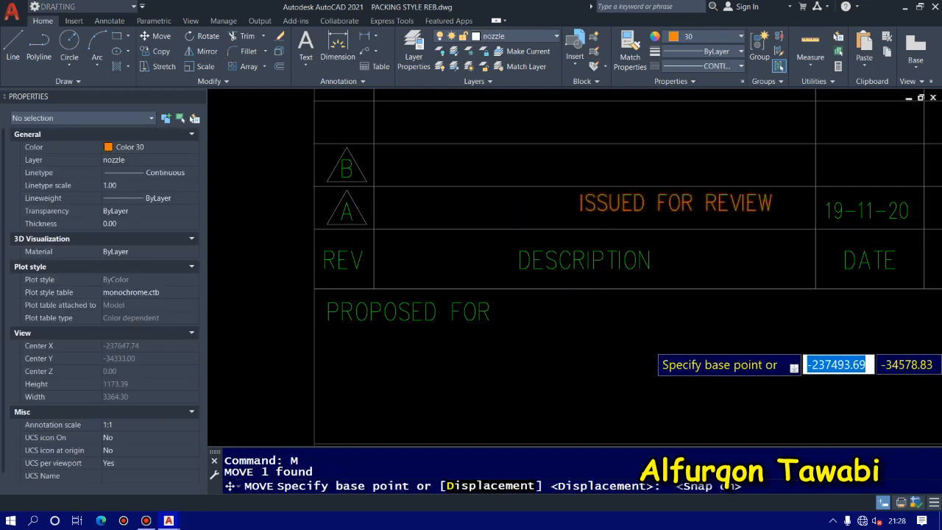
{"action": "key", "text": "F9"}
{"action": "key", "text": "Escape"}
{"action": "type", "text": "m"}
{"action": "key", "text": "Return"}
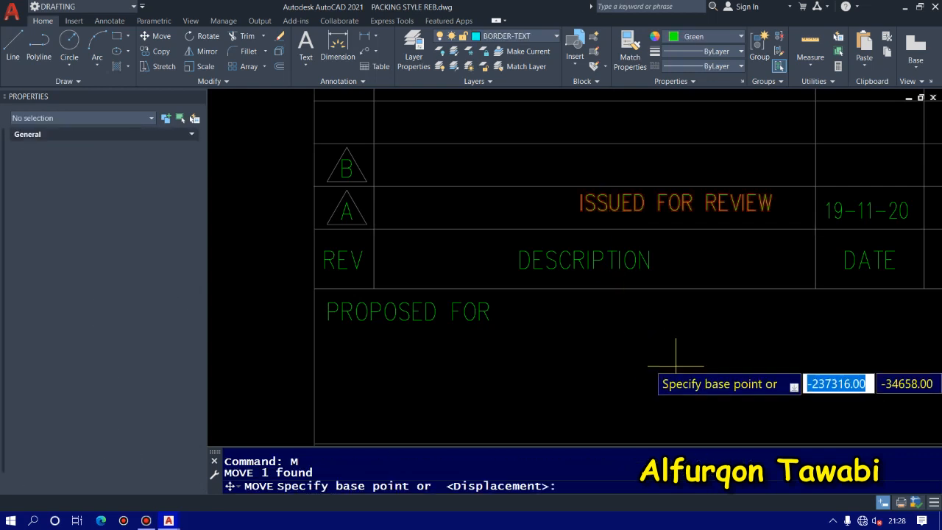
{"action": "left_click", "coordinate": [727, 358]}
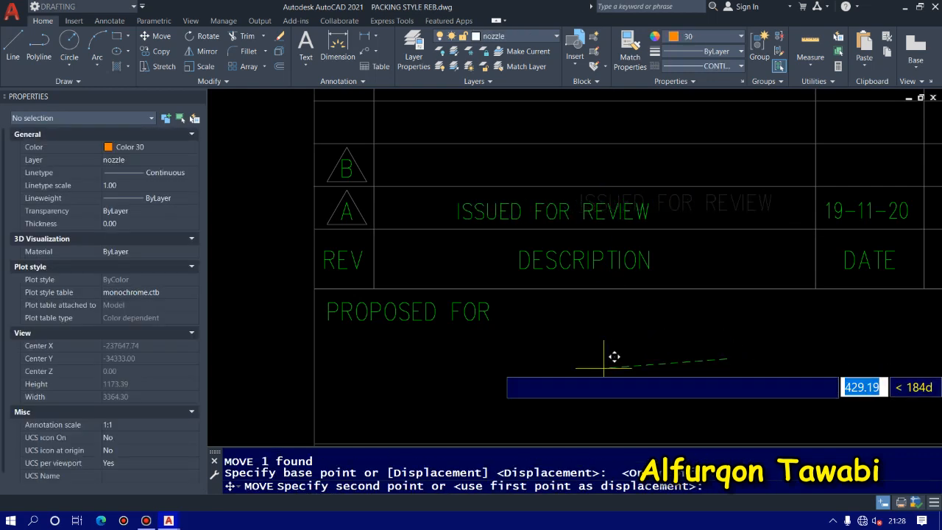
{"action": "left_click", "coordinate": [478, 229]}
{"action": "double_click", "coordinate": [482, 220]}
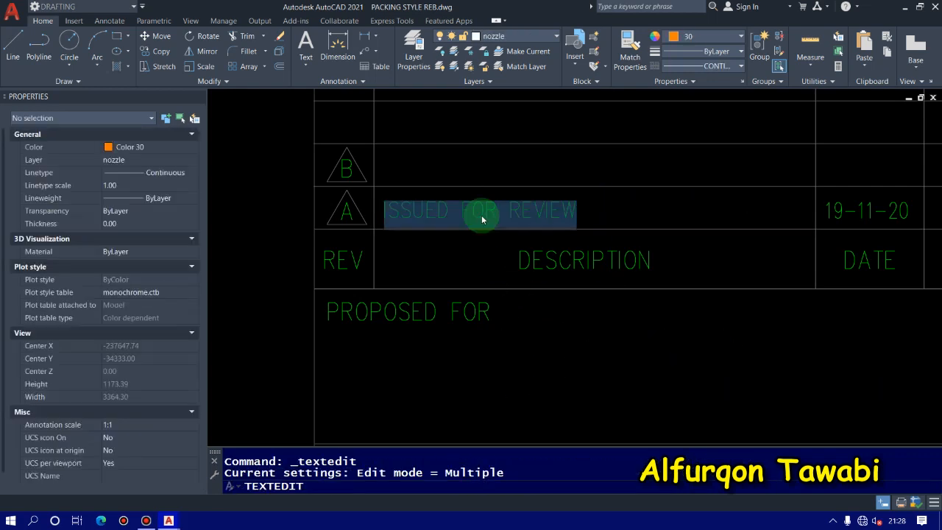
{"action": "left_click", "coordinate": [519, 313]}
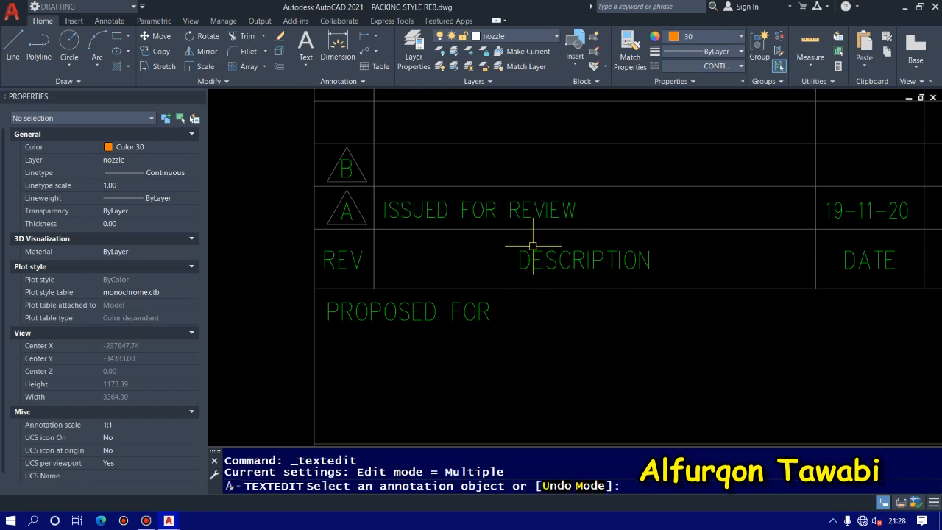
{"action": "key", "text": "Escape"}
{"action": "key", "text": "Escape"}
Step: Move the ISSUED FOR REVIEW text right to the middle of the description cell in revision A's row
{"action": "left_click", "coordinate": [606, 214]}
{"action": "left_click", "coordinate": [526, 200]}
{"action": "type", "text": "m"}
{"action": "key", "text": "Return"}
{"action": "left_click", "coordinate": [526, 324]}
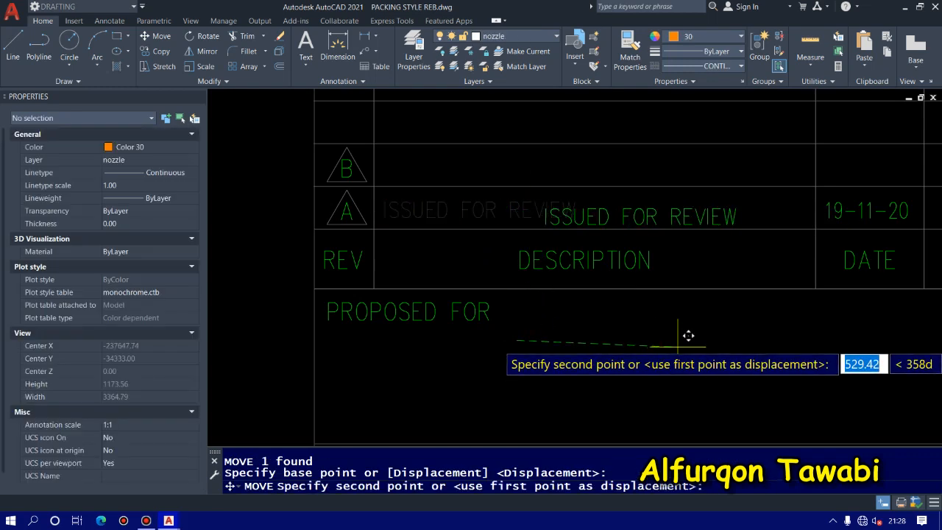
{"action": "left_click", "coordinate": [652, 323]}
Step: Extend the revision A description text to read ISSUED FOR REVIEW SAMPLE 2
{"action": "double_click", "coordinate": [696, 210]}
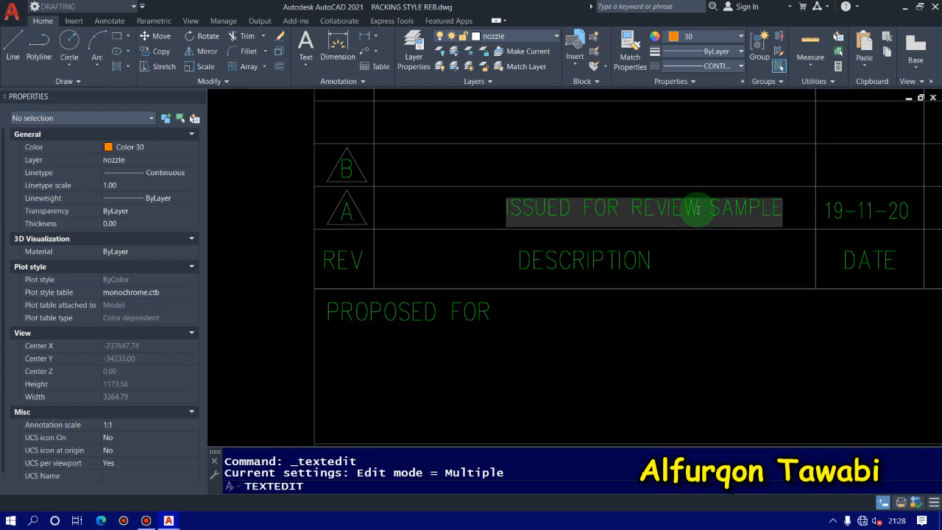
{"action": "left_click", "coordinate": [657, 376]}
{"action": "key", "text": "Escape"}
Step: Examine the insertion point and justification of the ISSUED FOR REVIEW SAMPLE 2 text in the revision table
{"action": "middle_click_drag", "start_coordinate": [581, 240], "coordinate": [499, 243]}
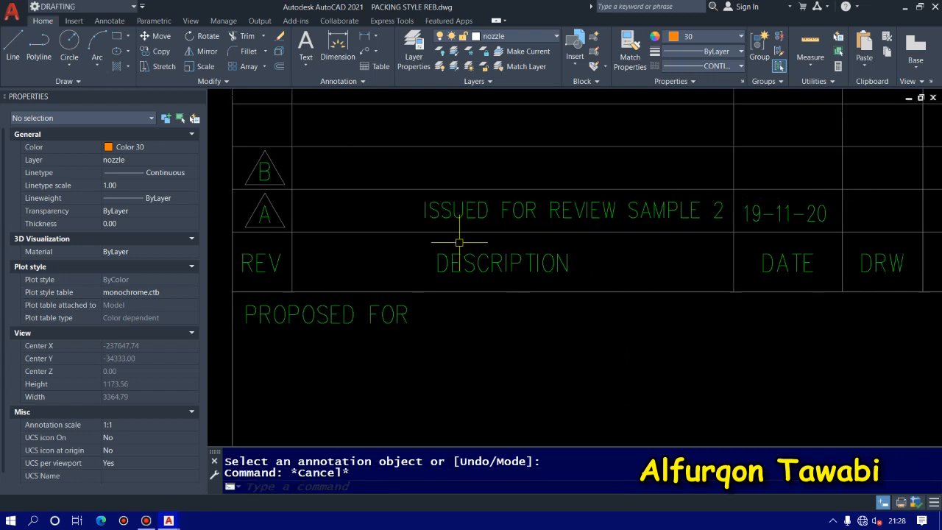
{"action": "left_click", "coordinate": [467, 215]}
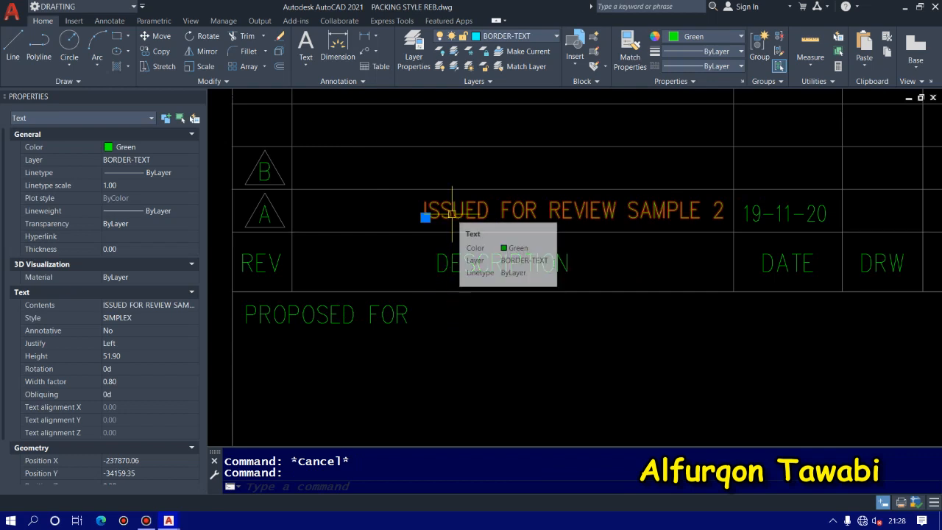
{"action": "key", "text": "Escape"}
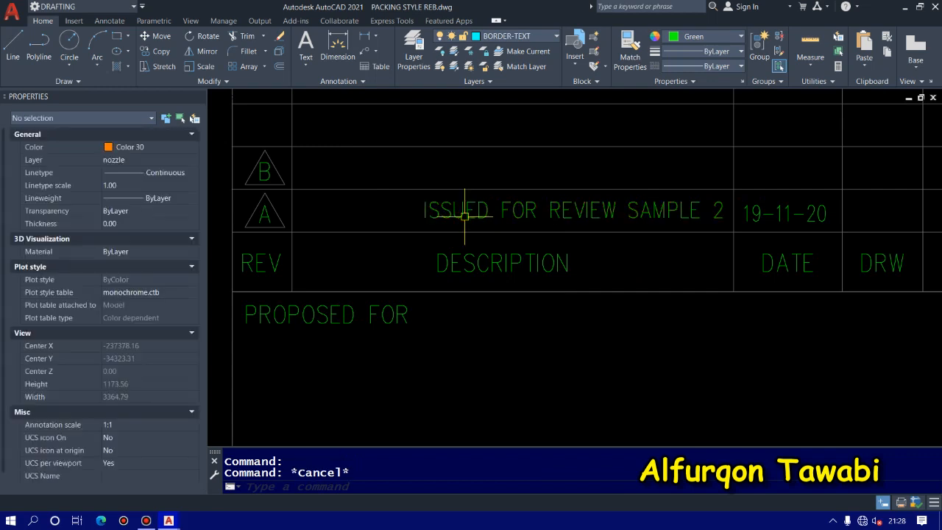
{"action": "middle_click_drag", "start_coordinate": [458, 212], "coordinate": [525, 286]}
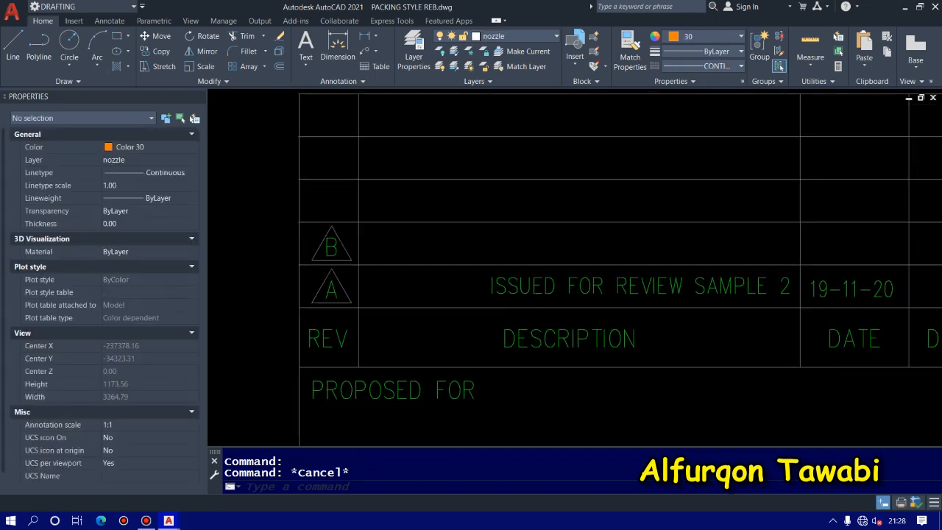
{"action": "left_click", "coordinate": [527, 289]}
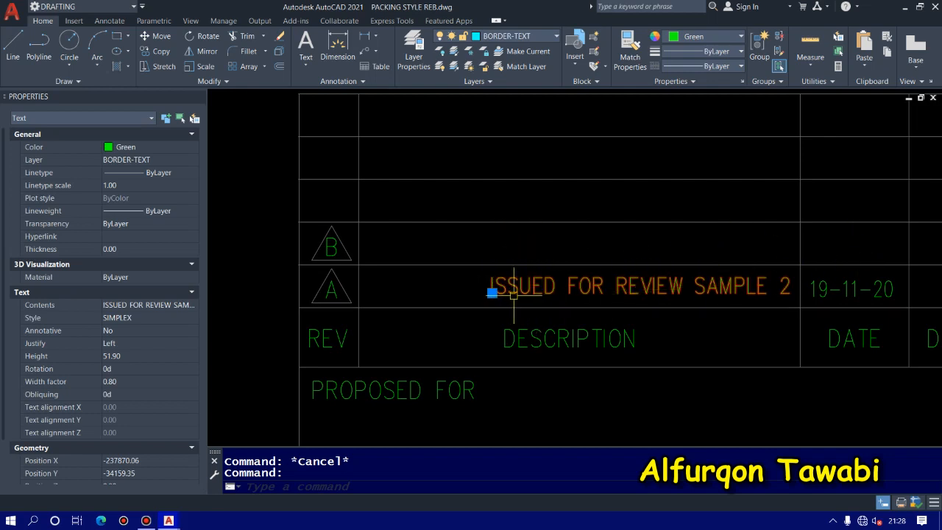
{"action": "key", "text": "Escape"}
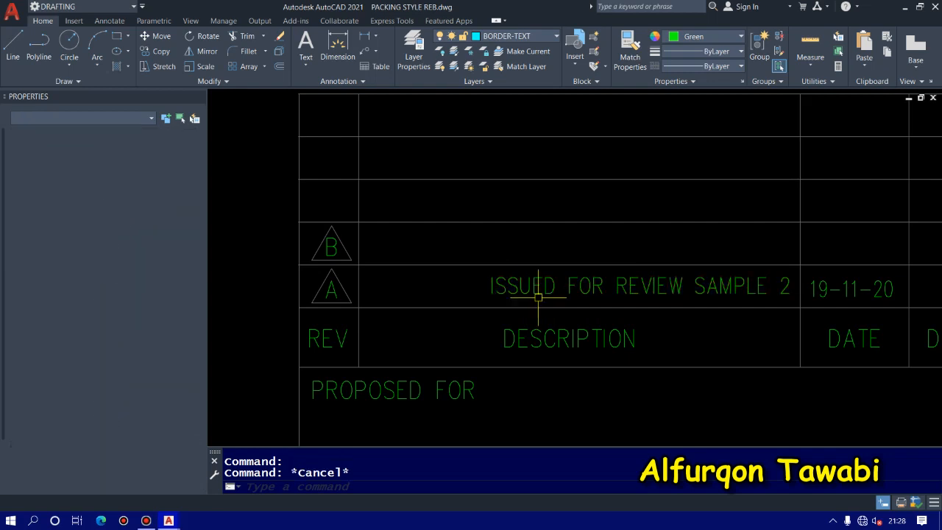
{"action": "key", "text": "Escape"}
{"action": "left_click", "coordinate": [546, 303]}
{"action": "left_click", "coordinate": [532, 286]}
{"action": "key", "text": "Escape"}
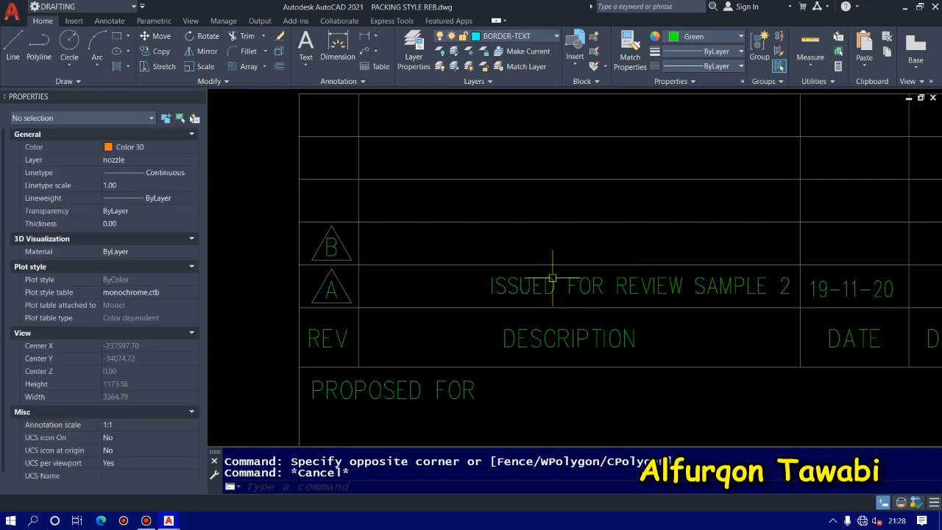
Step: Move the ISSUED FOR REVIEW SAMPLE 2 text horizontally about 173 units to the left within its cell
{"action": "left_click", "coordinate": [550, 280]}
{"action": "type", "text": "M"}
{"action": "key", "text": "Return"}
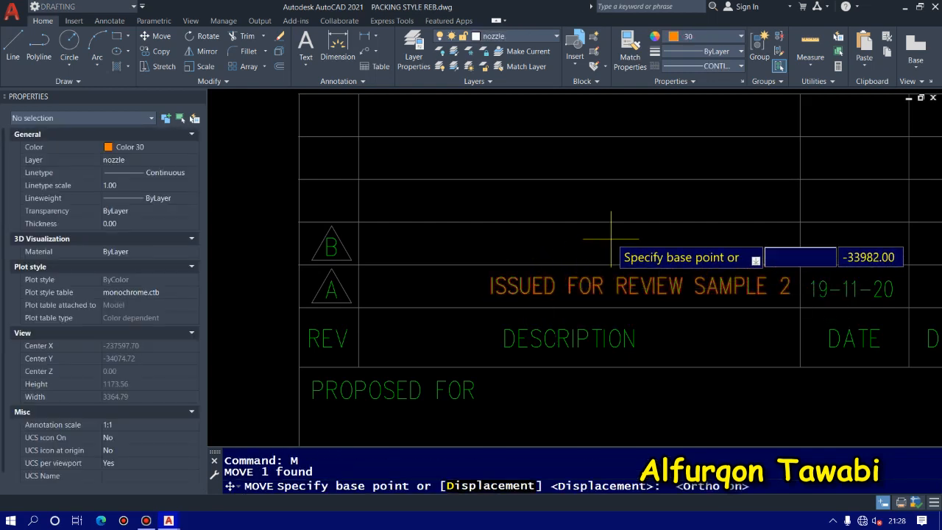
{"action": "left_click", "coordinate": [623, 222]}
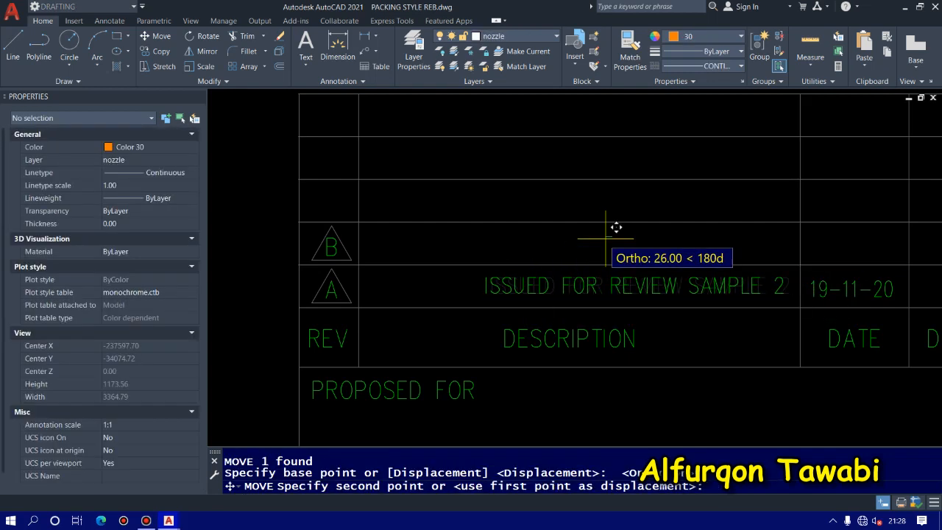
{"action": "left_click", "coordinate": [569, 223]}
Step: Shift the ISSUED FOR REVIEW SAMPLE 2 text slightly further left, and undo that last move
{"action": "left_click", "coordinate": [550, 287]}
{"action": "key", "text": "Return"}
{"action": "left_click", "coordinate": [612, 225]}
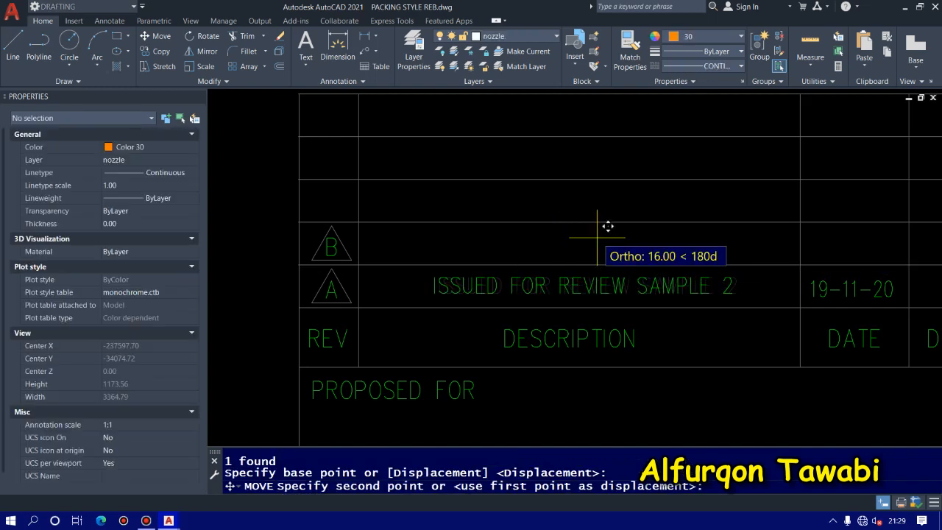
{"action": "left_click", "coordinate": [603, 225]}
{"action": "left_click", "coordinate": [603, 289]}
{"action": "left_click", "coordinate": [603, 290]}
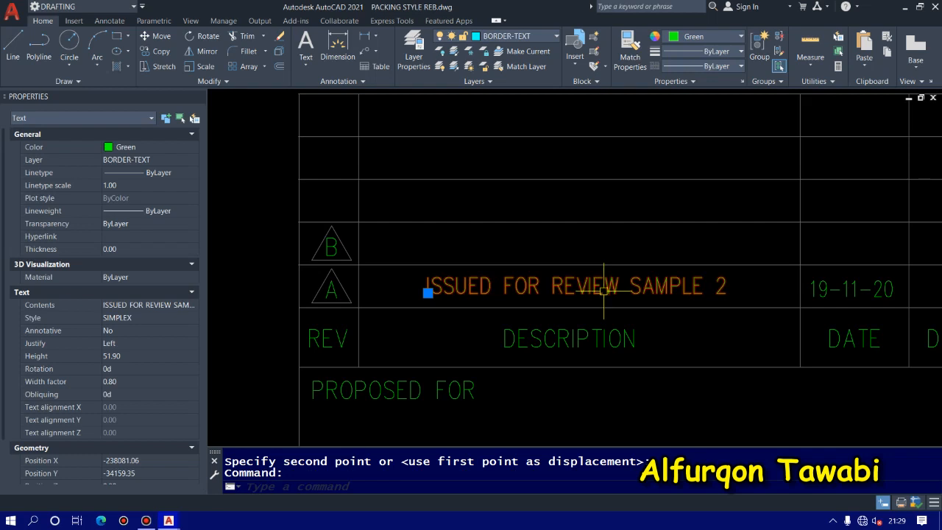
{"action": "type", "text": "u"}
{"action": "key", "text": "Return"}
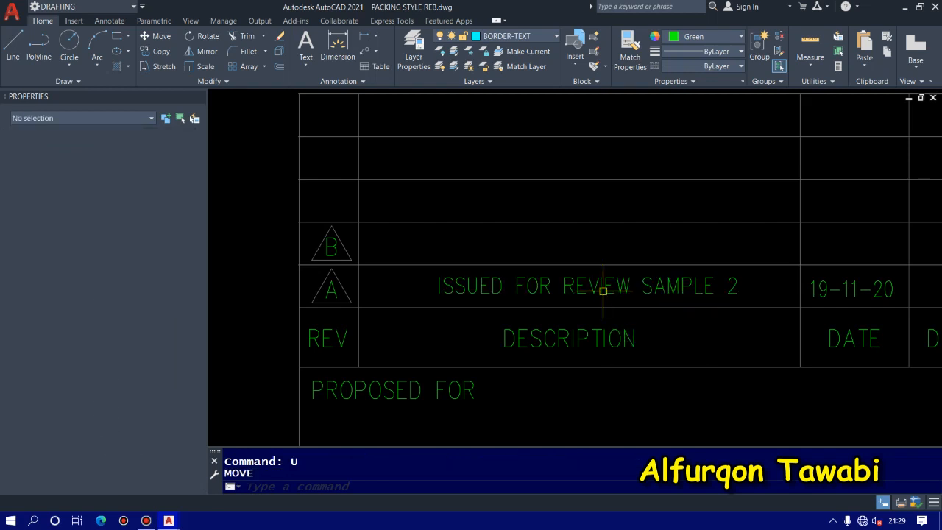
Step: Extend the revision A description text to read ISSUED FOR REVIEW SAMPLE 2 REVISI
{"action": "left_click", "coordinate": [629, 288]}
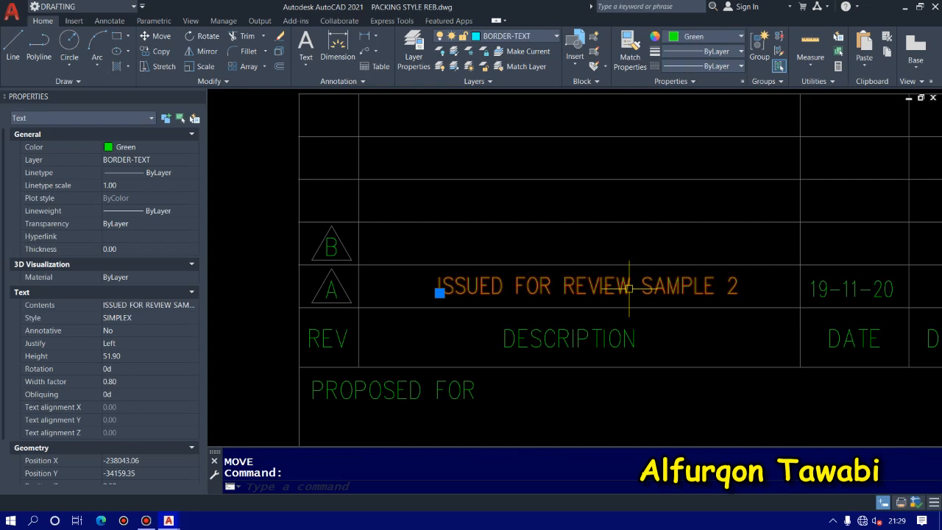
{"action": "double_click", "coordinate": [724, 290]}
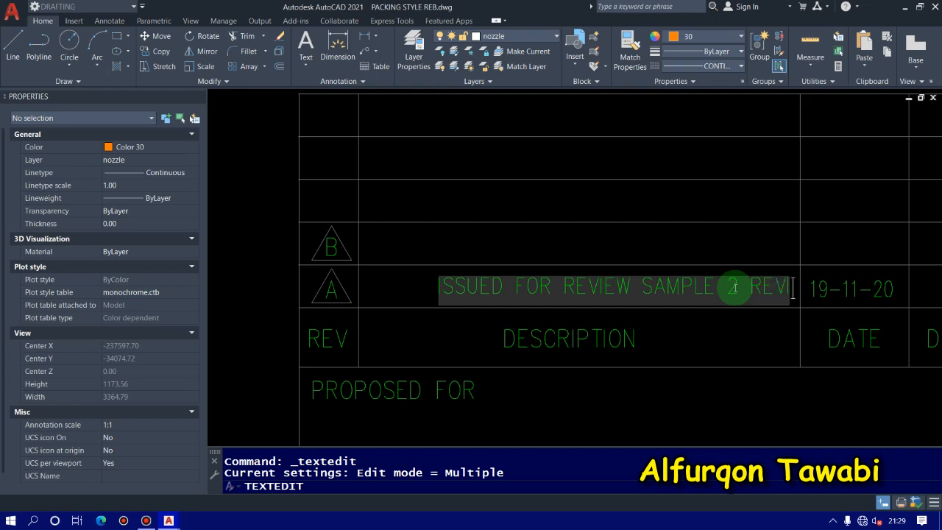
{"action": "left_click", "coordinate": [613, 431]}
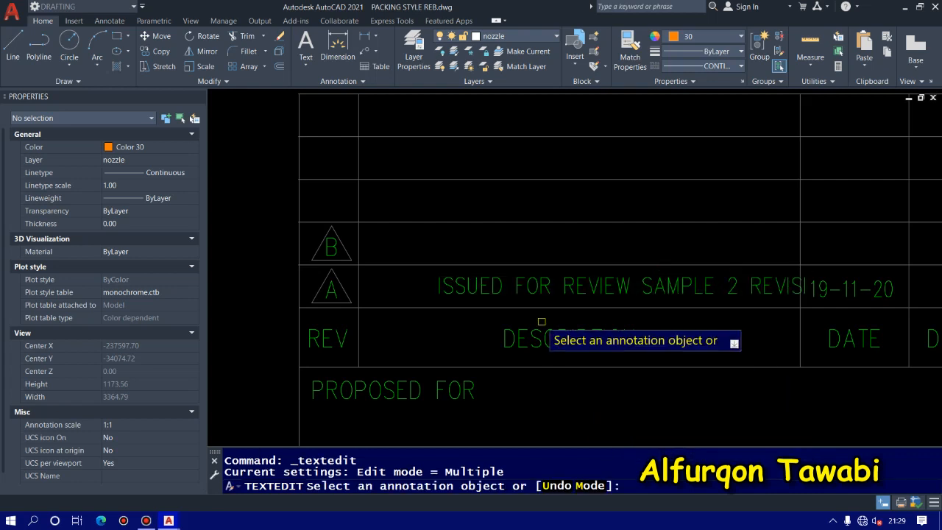
{"action": "key", "text": "Escape"}
{"action": "key", "text": "Escape"}
Step: Copy the ISSUED FOR REVIEW SAMPLE 2 REVISI text straight up into the three table rows above it
{"action": "left_click", "coordinate": [503, 284]}
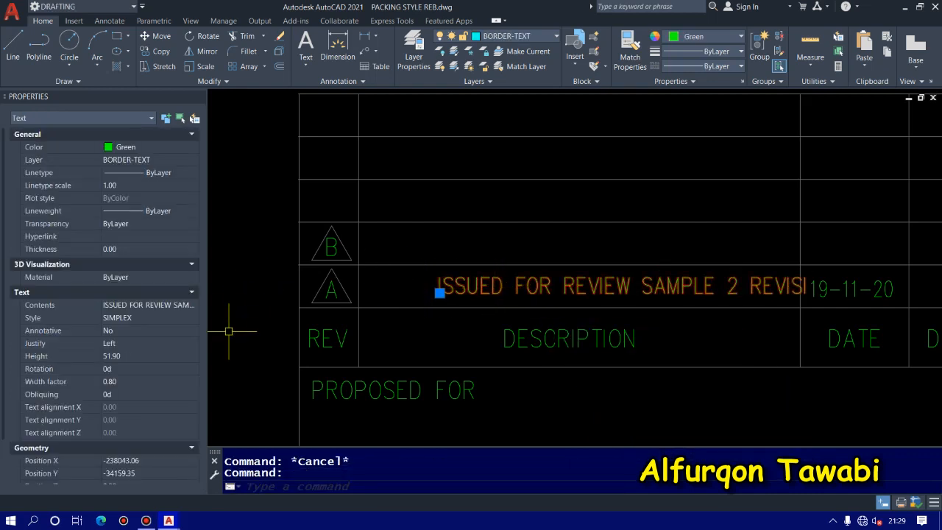
{"action": "key", "text": "Escape"}
{"action": "left_click", "coordinate": [455, 295]}
{"action": "type", "text": "K"}
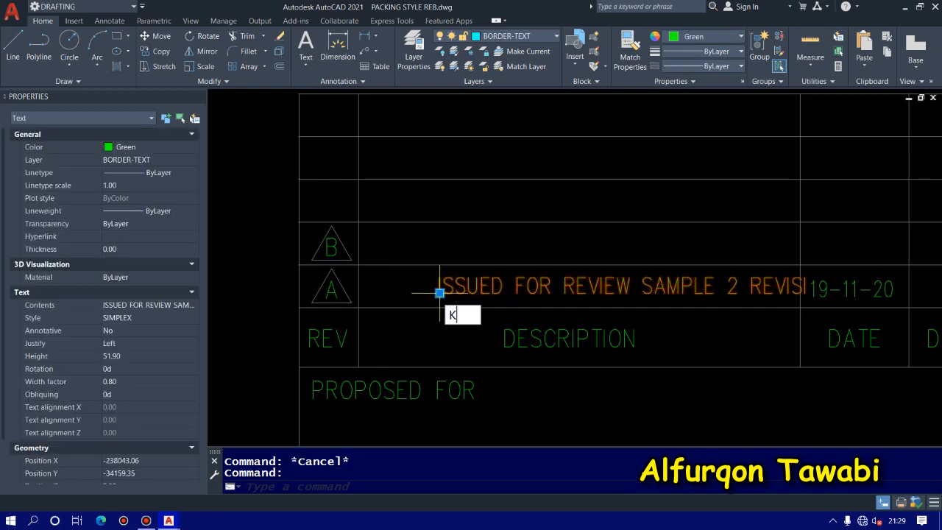
{"action": "key", "text": "Return"}
{"action": "left_click", "coordinate": [362, 309]}
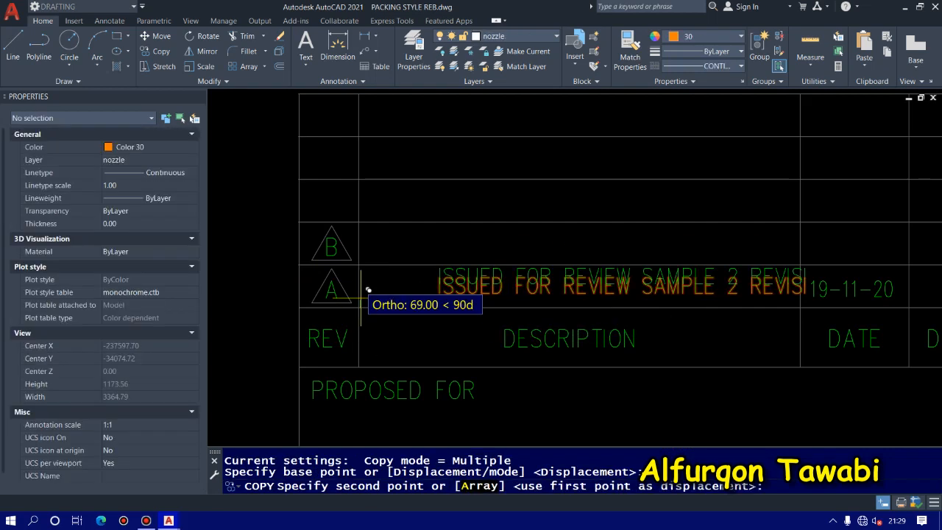
{"action": "left_click", "coordinate": [367, 265]}
{"action": "left_click", "coordinate": [367, 215]}
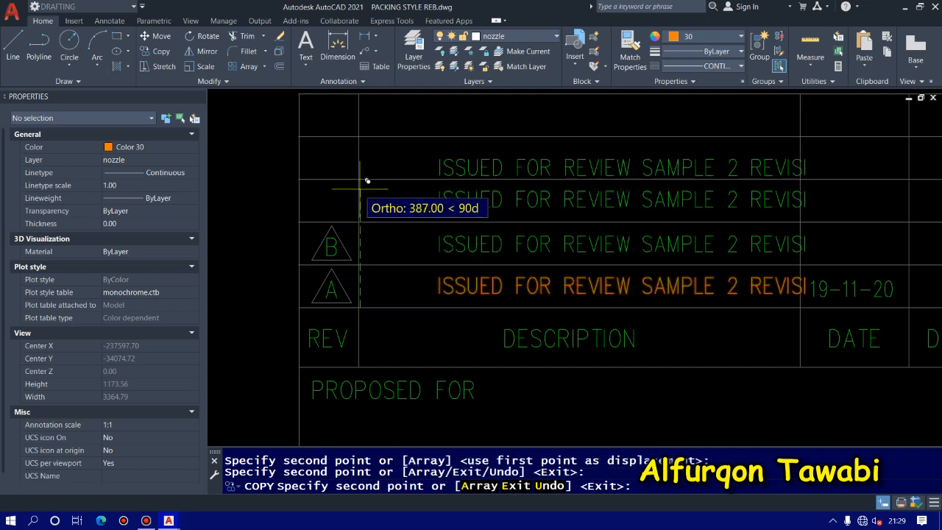
{"action": "left_click", "coordinate": [363, 175]}
{"action": "key", "text": "Return"}
Step: Replace the description text in revision B's row with the presenter's surname
{"action": "middle_click_drag", "start_coordinate": [479, 269], "coordinate": [430, 291]}
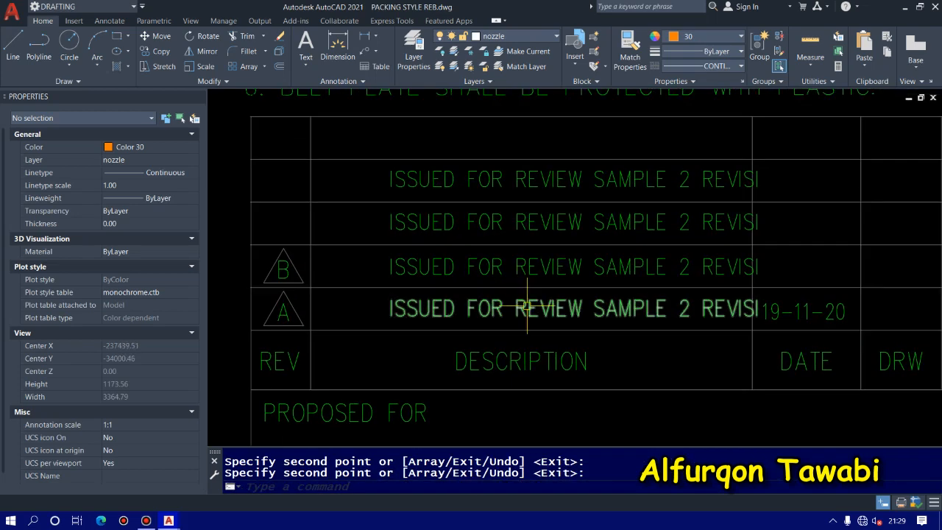
{"action": "double_click", "coordinate": [441, 272]}
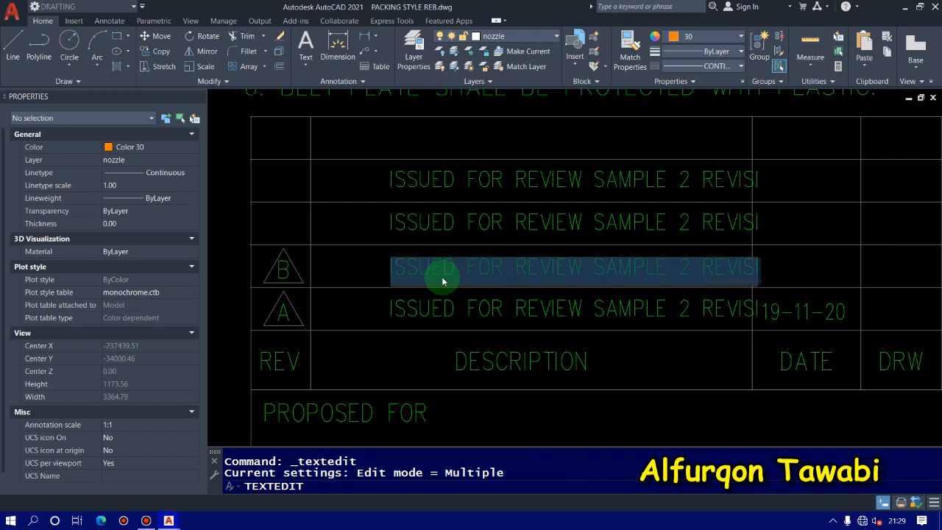
{"action": "key", "text": "BackSpace"}
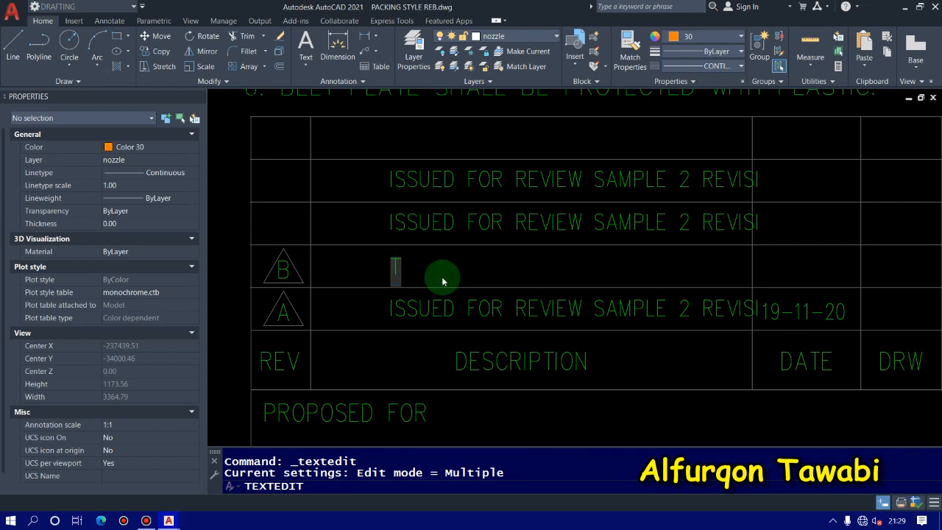
{"action": "type", "text": "TAWABI"}
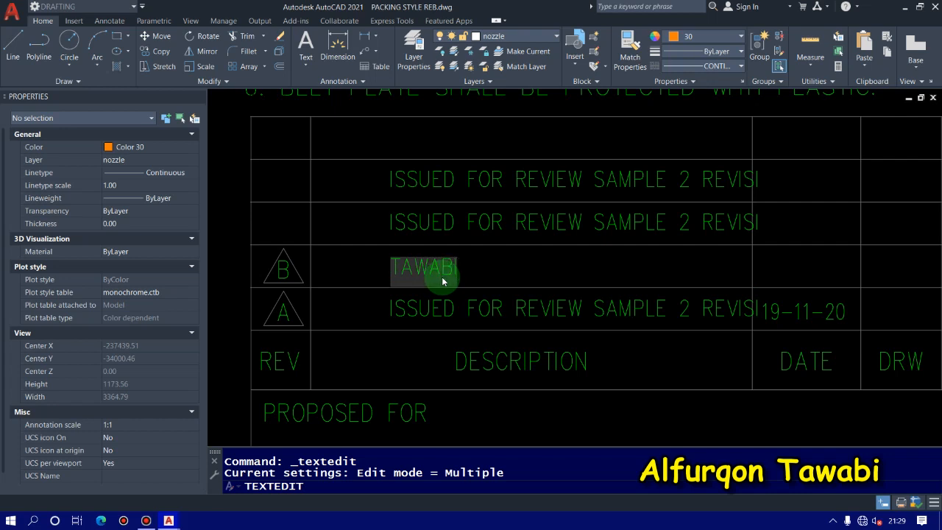
{"action": "key", "text": "Return"}
{"action": "key", "text": "Return"}
Step: Move the surname text in revision B's row horizontally to the right to centre it in the description cell
{"action": "left_click", "coordinate": [488, 278]}
{"action": "left_click", "coordinate": [412, 264]}
{"action": "type", "text": "m"}
{"action": "key", "text": "Return"}
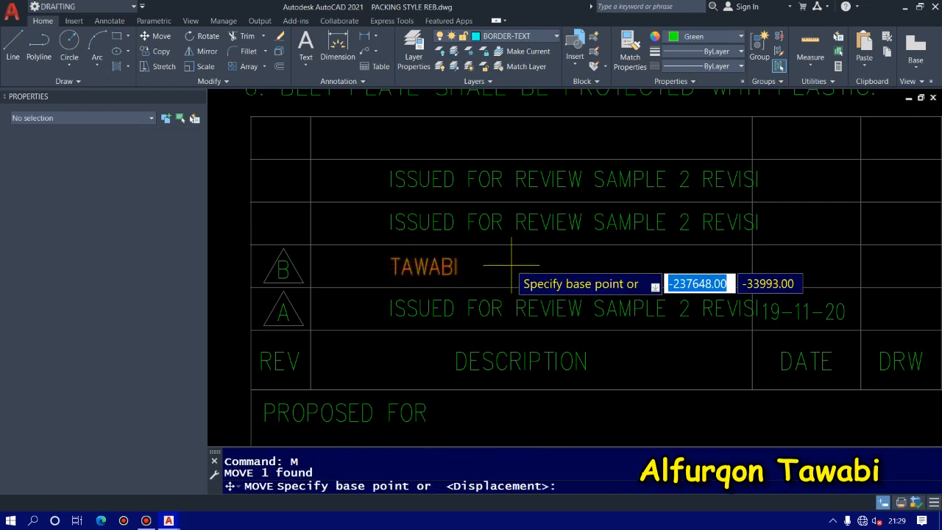
{"action": "left_click", "coordinate": [512, 264]}
{"action": "left_click", "coordinate": [617, 265]}
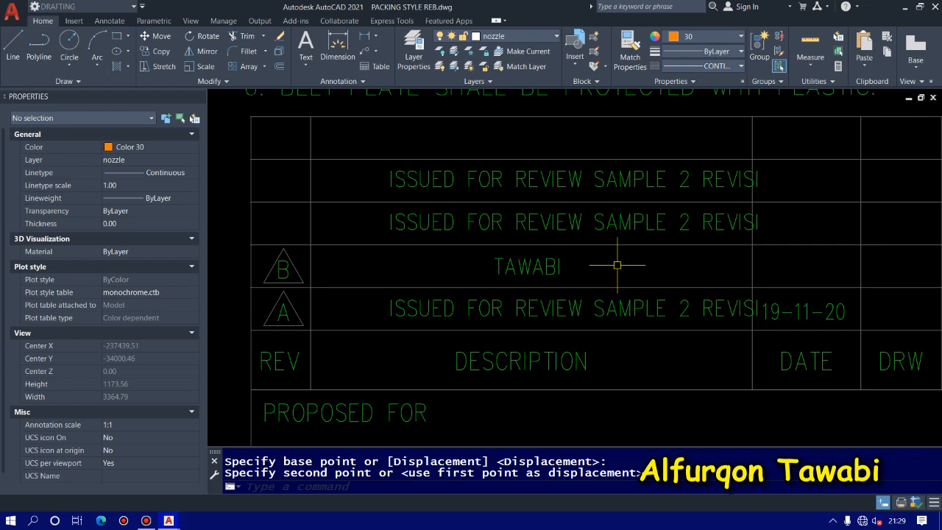
Step: Replace the description text in the row above revision B with the presenter's first name
{"action": "left_click", "coordinate": [524, 233]}
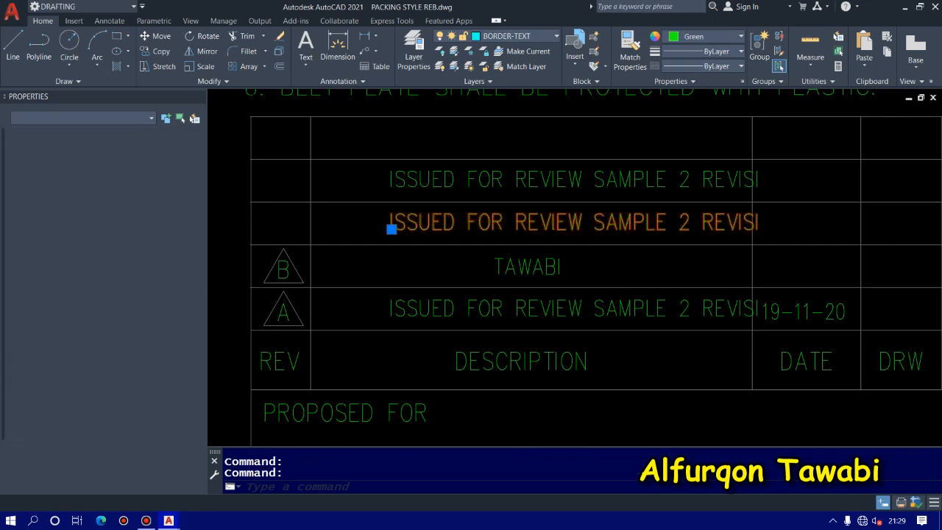
{"action": "double_click", "coordinate": [525, 233]}
{"action": "type", "text": "ALFURQ"}
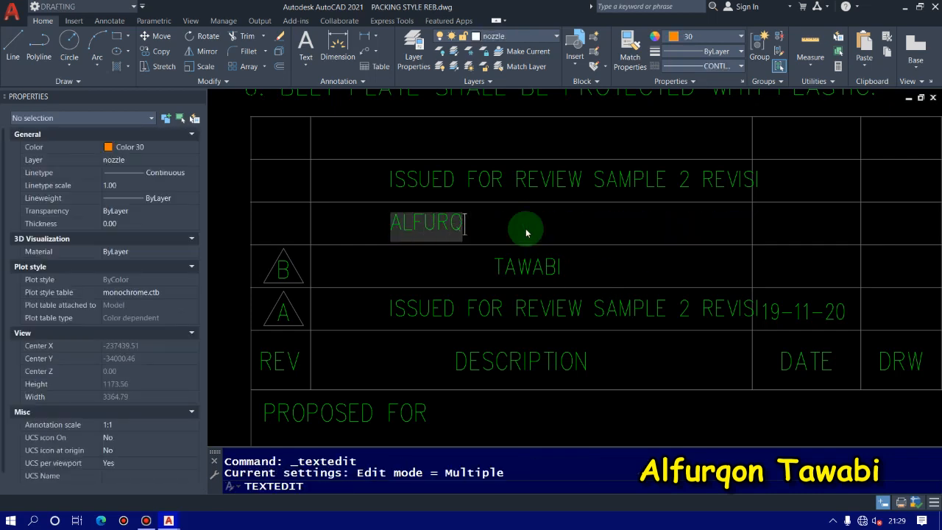
{"action": "left_click", "coordinate": [535, 229]}
{"action": "key", "text": "Escape"}
{"action": "key", "text": "Escape"}
Step: Move the first-name text above revision B's row horizontally to the right to centre it in the description cell
{"action": "left_click", "coordinate": [519, 227]}
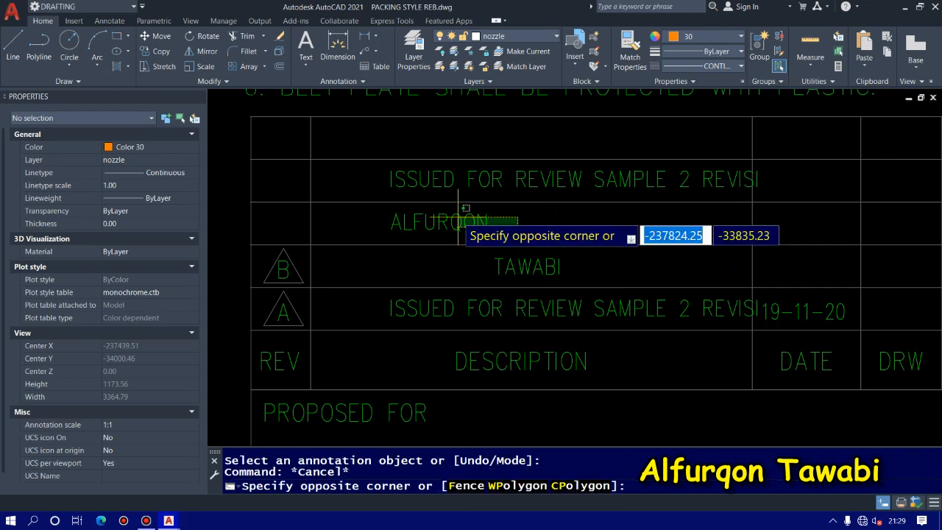
{"action": "left_click", "coordinate": [458, 216]}
{"action": "type", "text": "m"}
{"action": "key", "text": "Return"}
{"action": "left_click", "coordinate": [511, 219]}
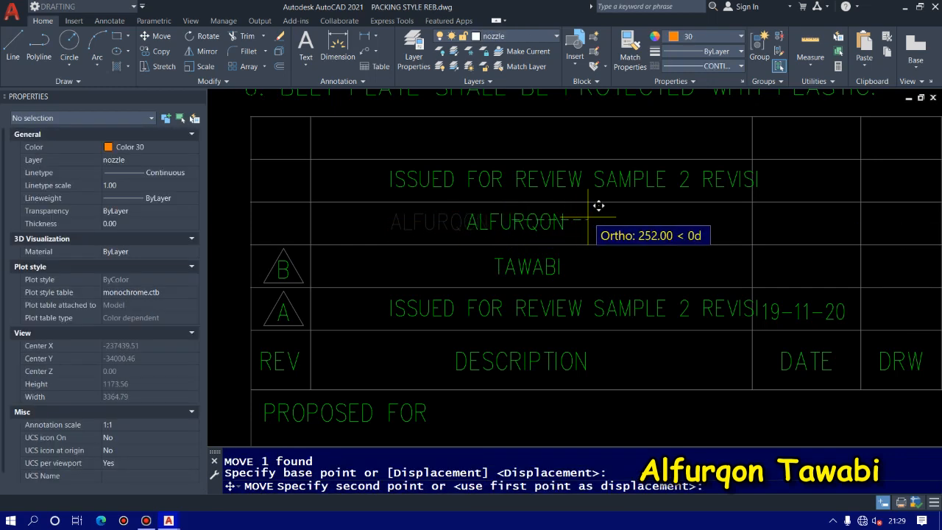
{"action": "left_click", "coordinate": [598, 222]}
Step: Erase the two remaining ISSUED FOR REVIEW SAMPLE 2 REVISI texts, including the one in revision A's row
{"action": "left_click", "coordinate": [594, 187]}
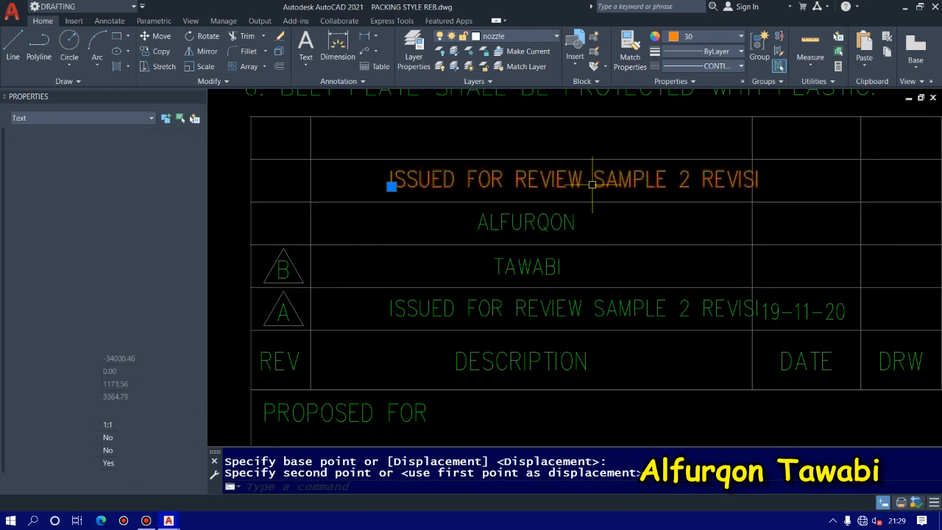
{"action": "type", "text": "e"}
{"action": "key", "text": "Return"}
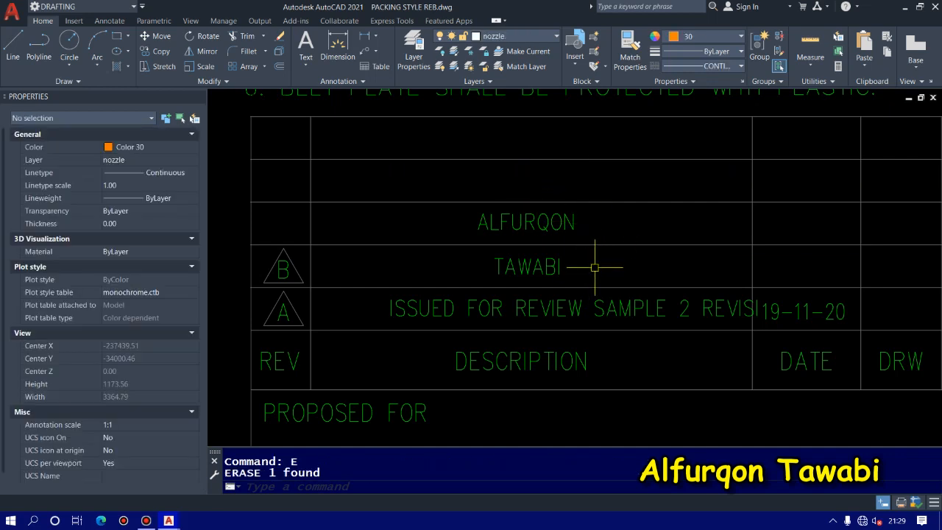
{"action": "left_click", "coordinate": [580, 309]}
{"action": "type", "text": "e"}
{"action": "key", "text": "Return"}
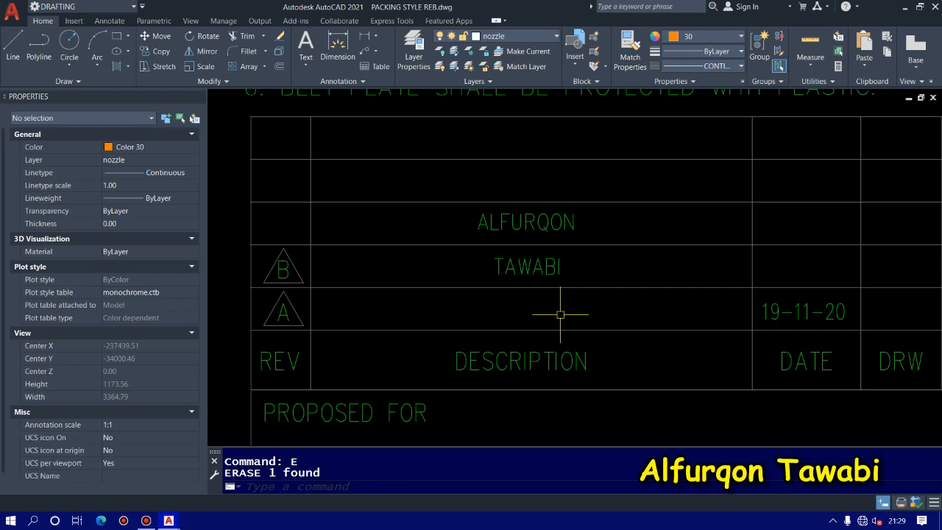
Step: Try to erase both name texts from the description column together
{"action": "left_click", "coordinate": [585, 263]}
{"action": "left_click", "coordinate": [595, 231]}
{"action": "left_click", "coordinate": [485, 215]}
{"action": "type", "text": "e"}
{"action": "key", "text": "Return"}
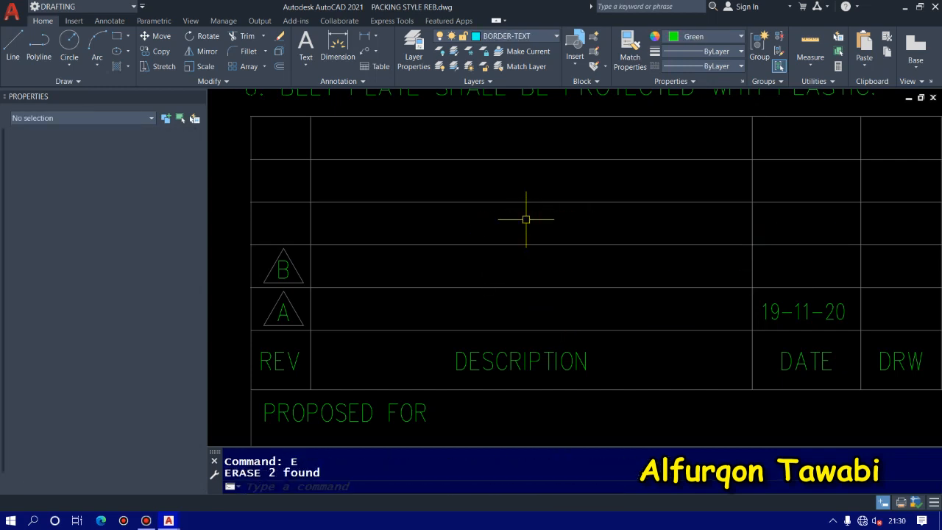
{"action": "type", "text": "u"}
{"action": "key", "text": "Return"}
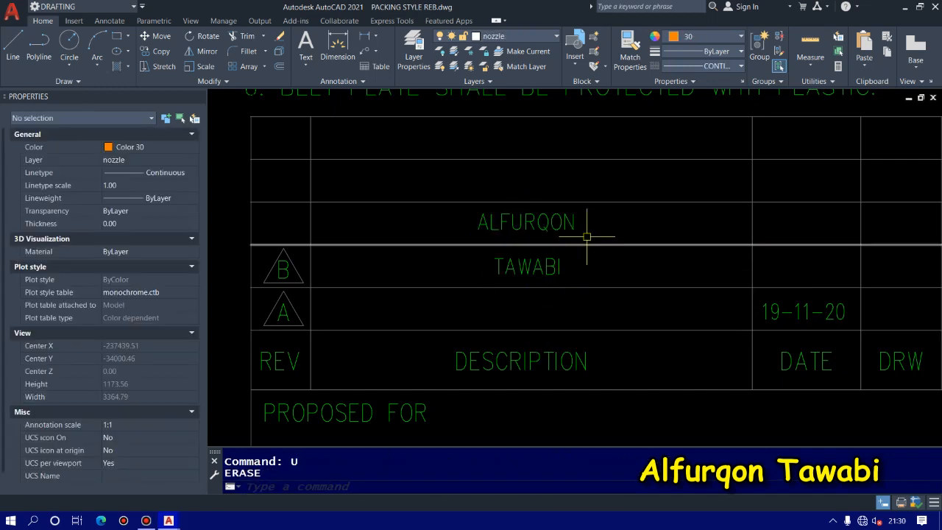
Step: Erase only the first-name text in the row above revision B
{"action": "left_click", "coordinate": [529, 221]}
{"action": "type", "text": "e"}
{"action": "key", "text": "Return"}
Step: Move the surname text from revision B's row straight down into revision A's description cell
{"action": "left_click", "coordinate": [532, 251]}
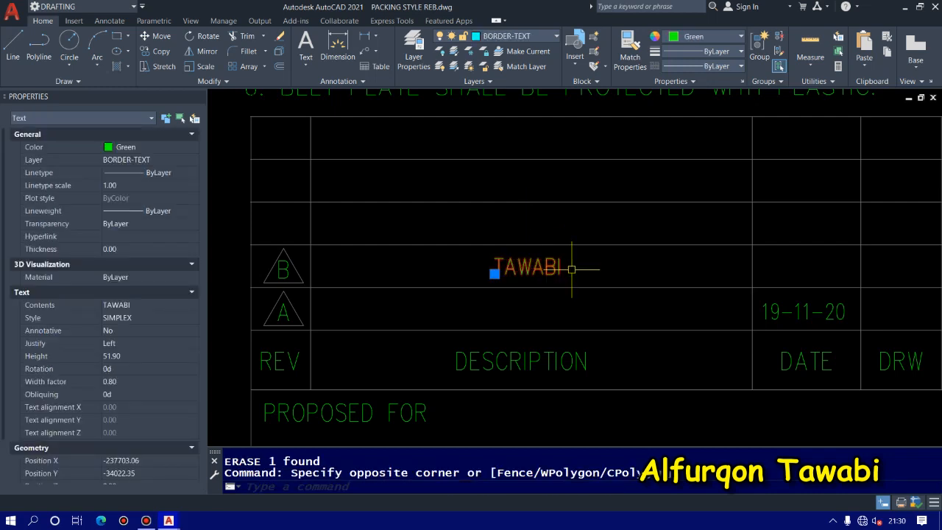
{"action": "type", "text": "m"}
{"action": "key", "text": "Return"}
{"action": "left_click", "coordinate": [604, 263]}
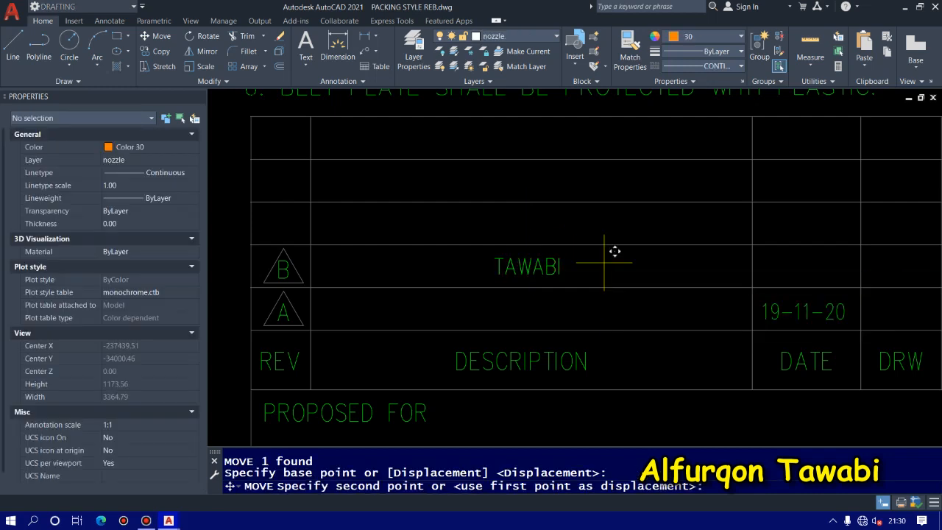
{"action": "left_click", "coordinate": [612, 307]}
Step: Shift the surname text in revision A's row slightly to the left
{"action": "left_click", "coordinate": [591, 318]}
{"action": "left_click", "coordinate": [556, 307]}
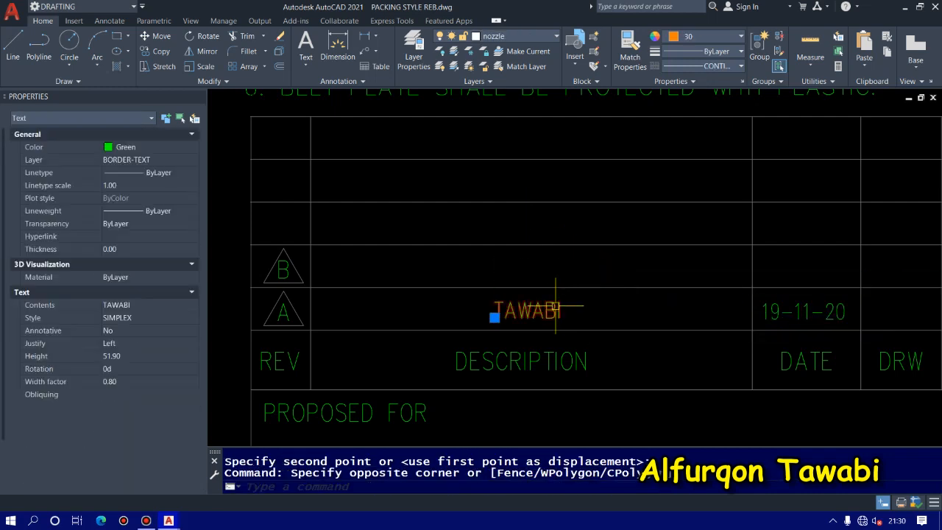
{"action": "type", "text": "m"}
{"action": "key", "text": "Return"}
{"action": "left_click", "coordinate": [660, 308]}
{"action": "left_click", "coordinate": [646, 307]}
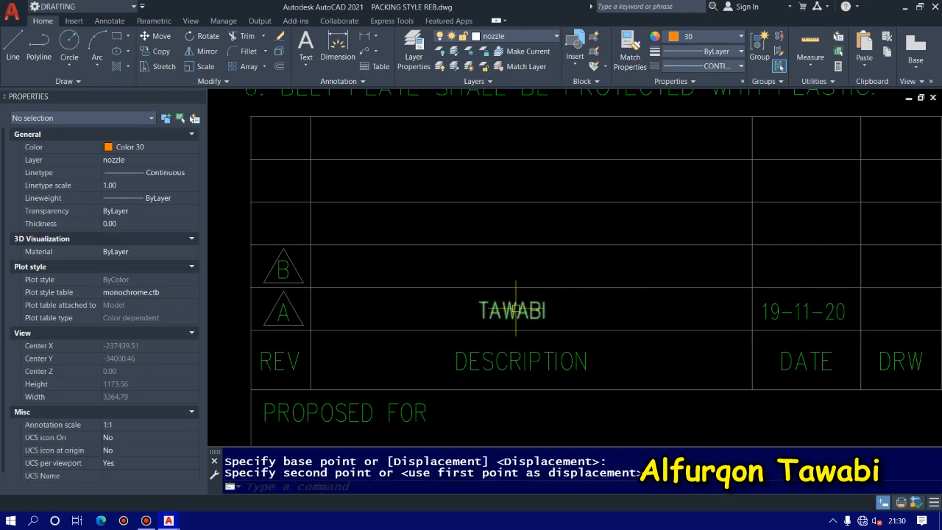
Step: Change the justification of the surname text in revision A's row to Center
{"action": "left_click", "coordinate": [527, 313]}
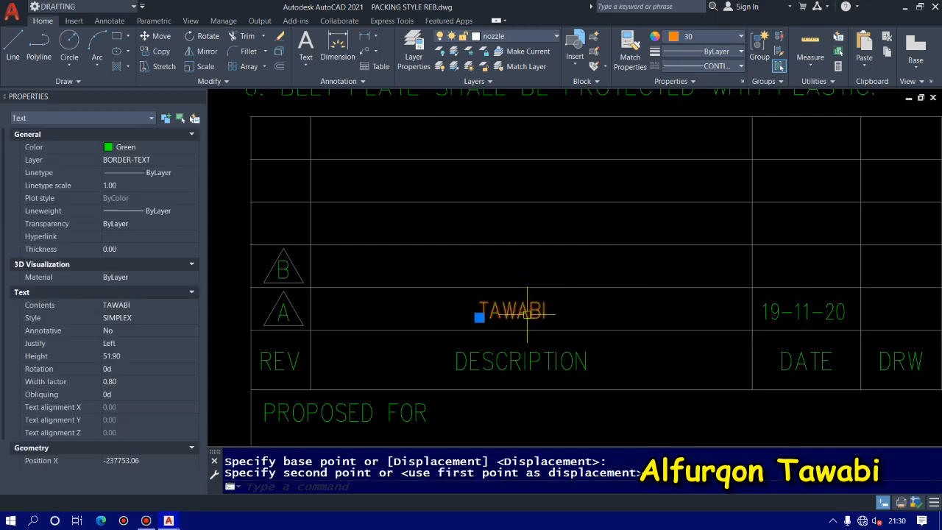
{"action": "left_click", "coordinate": [129, 343]}
{"action": "left_click", "coordinate": [130, 343]}
{"action": "left_click", "coordinate": [141, 368]}
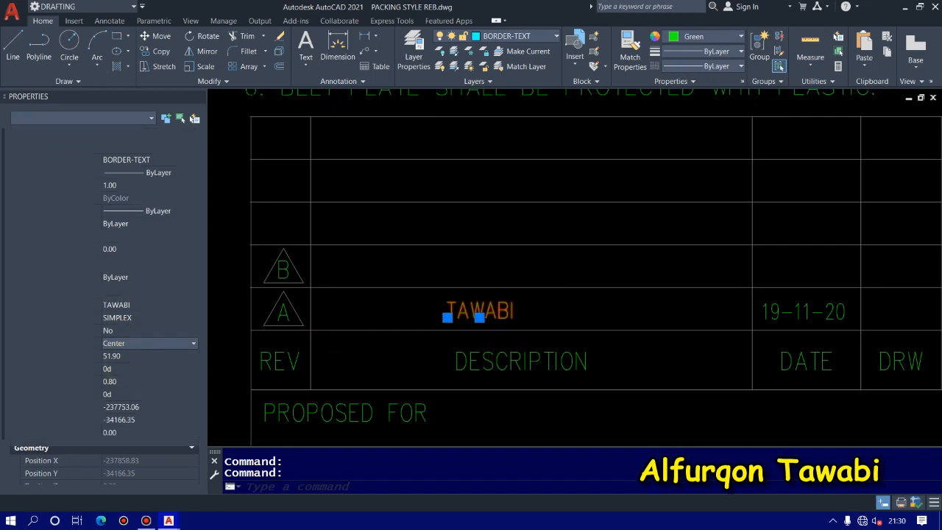
{"action": "key", "text": "Escape"}
{"action": "key", "text": "Escape"}
Step: Move the center-justified surname text horizontally to the right, back to the middle of revision A's description cell
{"action": "left_click", "coordinate": [500, 312]}
{"action": "type", "text": "m"}
{"action": "key", "text": "Return"}
{"action": "left_click", "coordinate": [553, 330]}
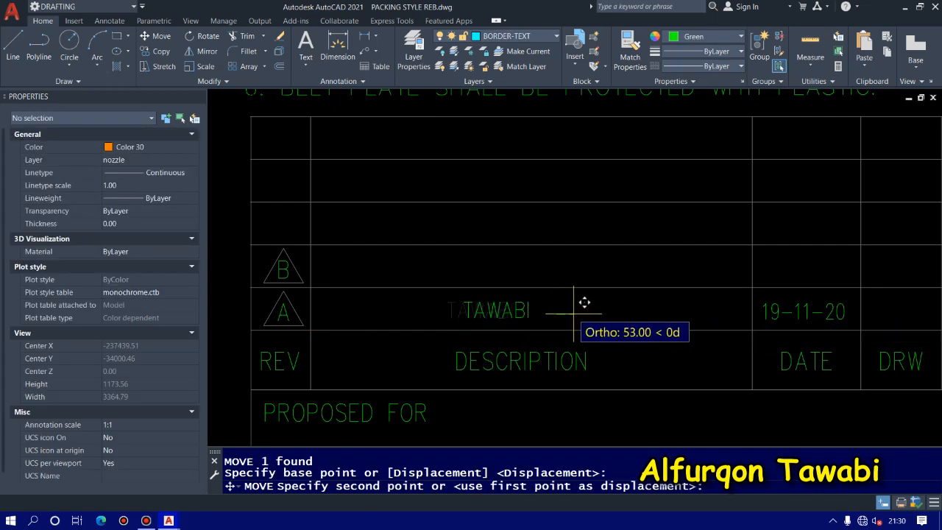
{"action": "left_click", "coordinate": [508, 314]}
Step: Replace the center-justified text in revision A's row with REVISION DRAWING AUTOCAD
{"action": "double_click", "coordinate": [510, 314]}
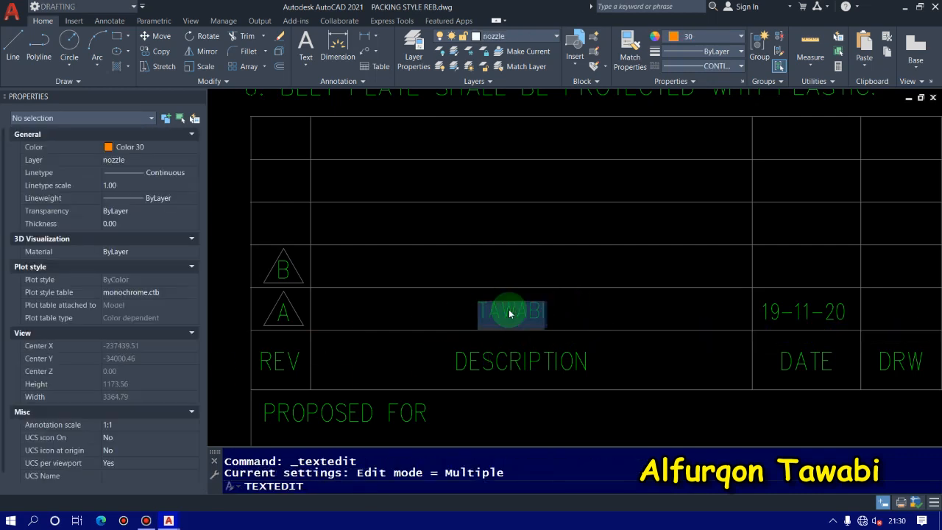
{"action": "type", "text": "RE"}
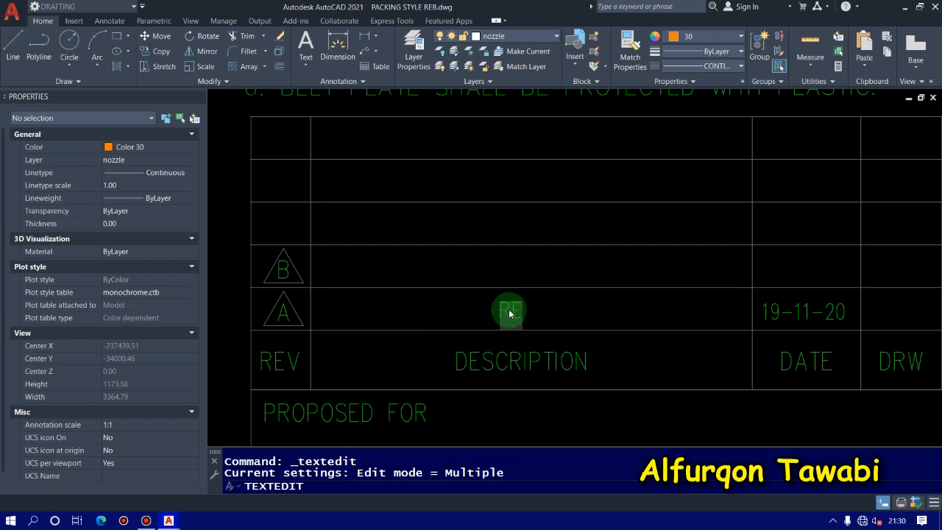
{"action": "type", "text": "VISION "}
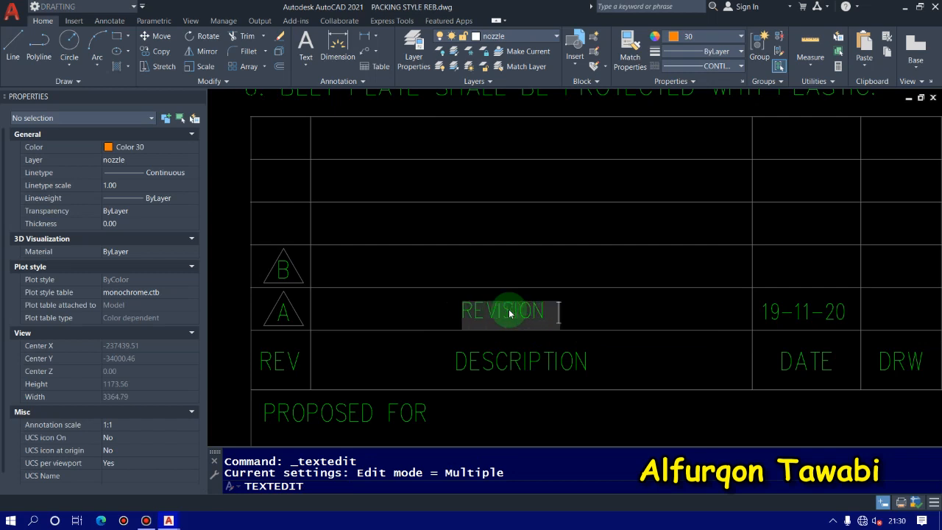
{"action": "type", "text": "DRAWING AUTO"}
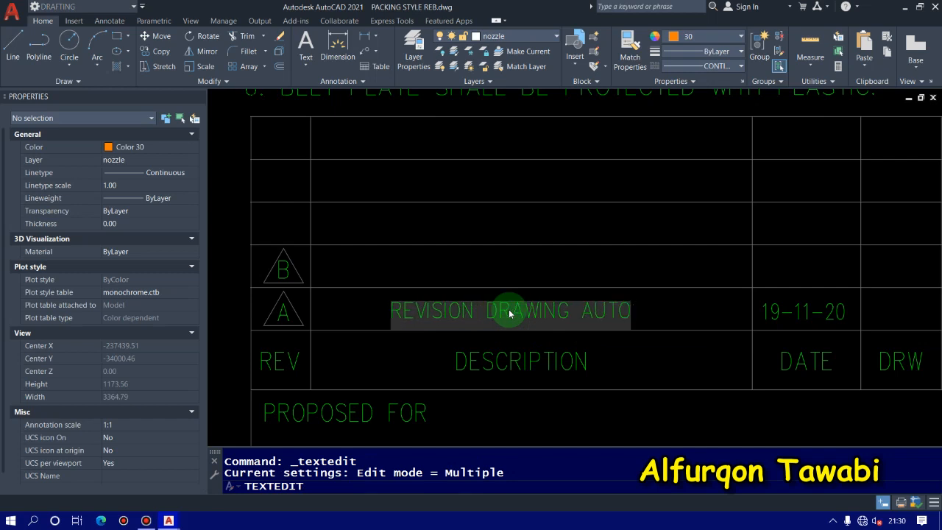
{"action": "type", "text": "CAD"}
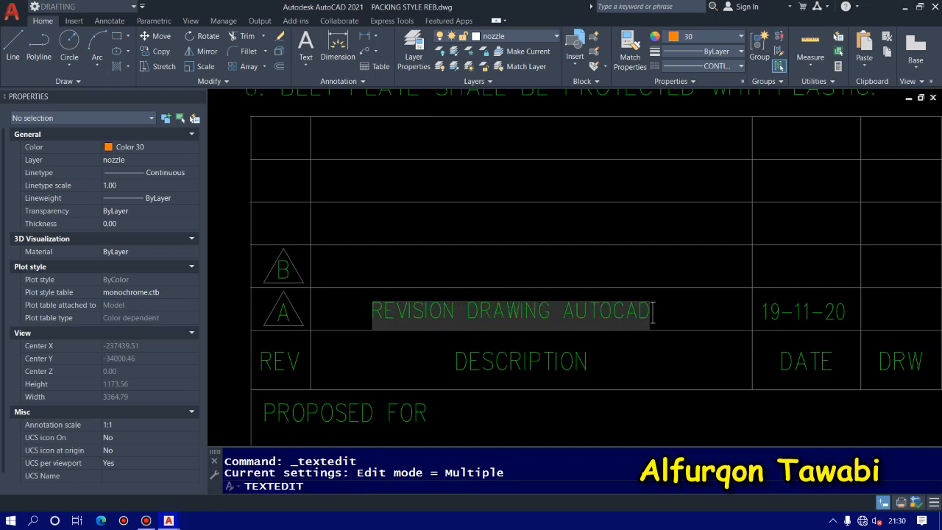
{"action": "key", "text": "Return"}
{"action": "key", "text": "Return"}
{"action": "key", "text": "Escape"}
Step: Move the REVISION DRAWING AUTOCAD text slightly to the right to align its centre with the DESCRIPTION heading
{"action": "left_click", "coordinate": [670, 316]}
{"action": "left_click", "coordinate": [591, 306]}
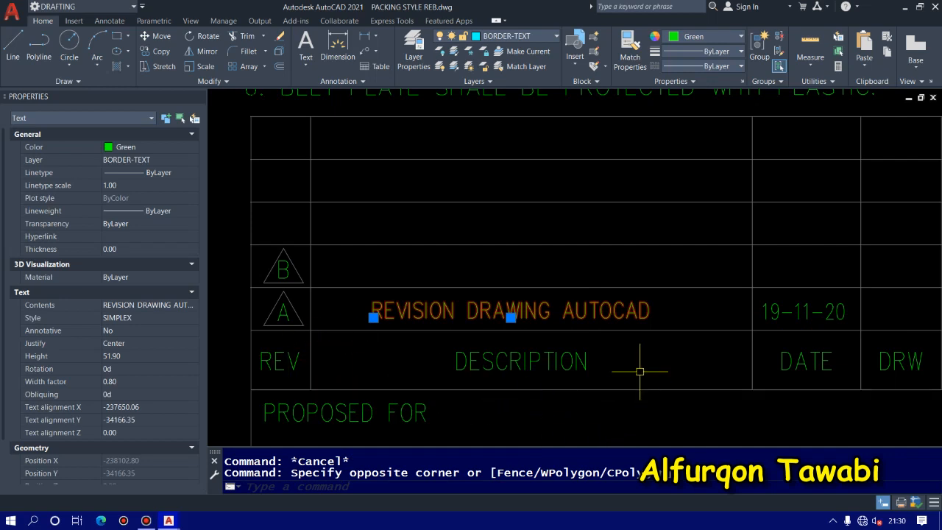
{"action": "key", "text": "Escape"}
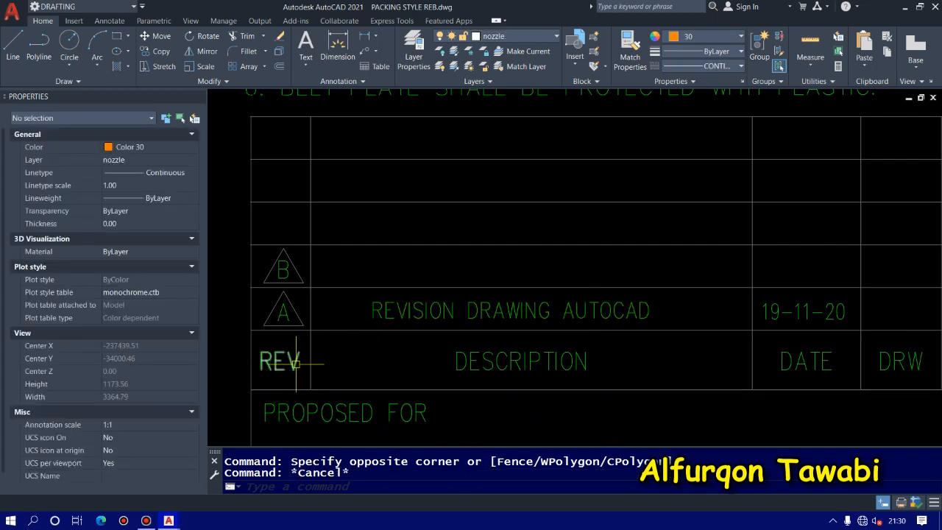
{"action": "left_click", "coordinate": [515, 311]}
{"action": "type", "text": "m"}
{"action": "key", "text": "Return"}
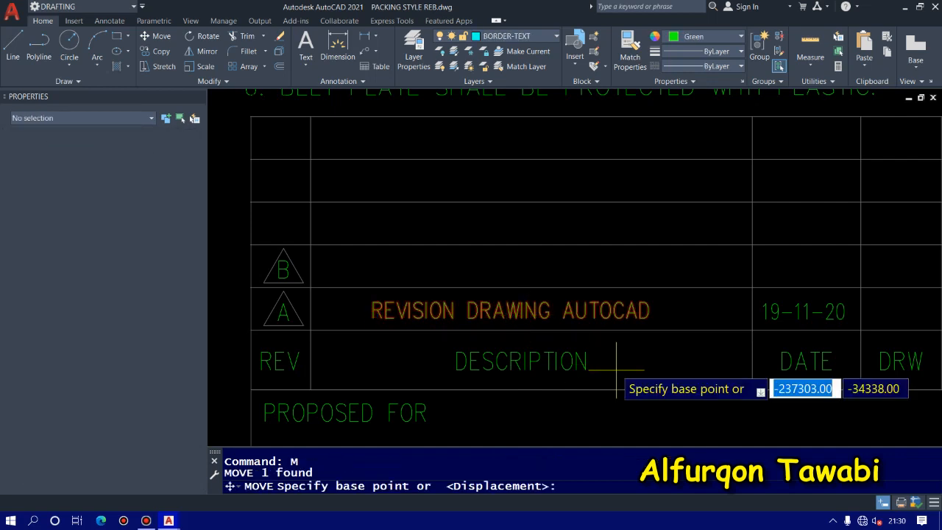
{"action": "left_click", "coordinate": [629, 362]}
{"action": "left_click", "coordinate": [637, 364]}
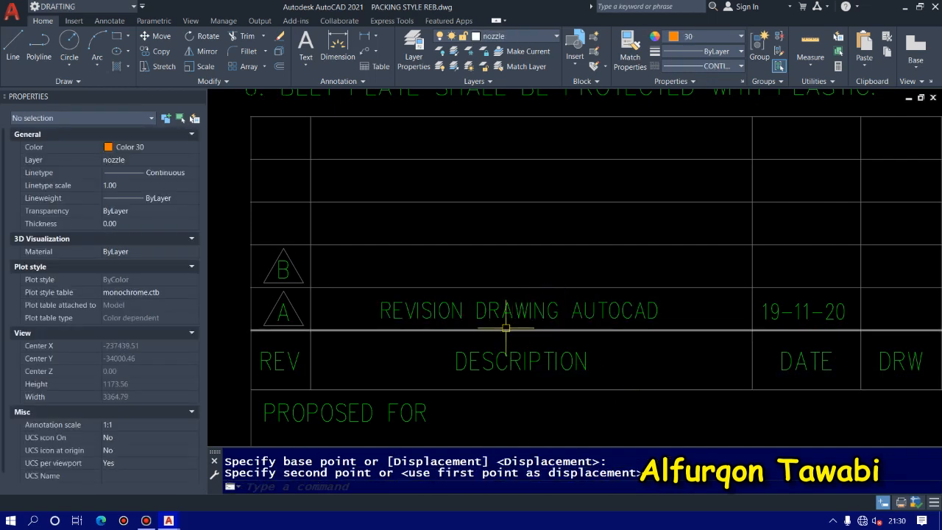
Step: Copy the REVISION DRAWING AUTOCAD text straight up into revision B's description cell
{"action": "left_click", "coordinate": [506, 311]}
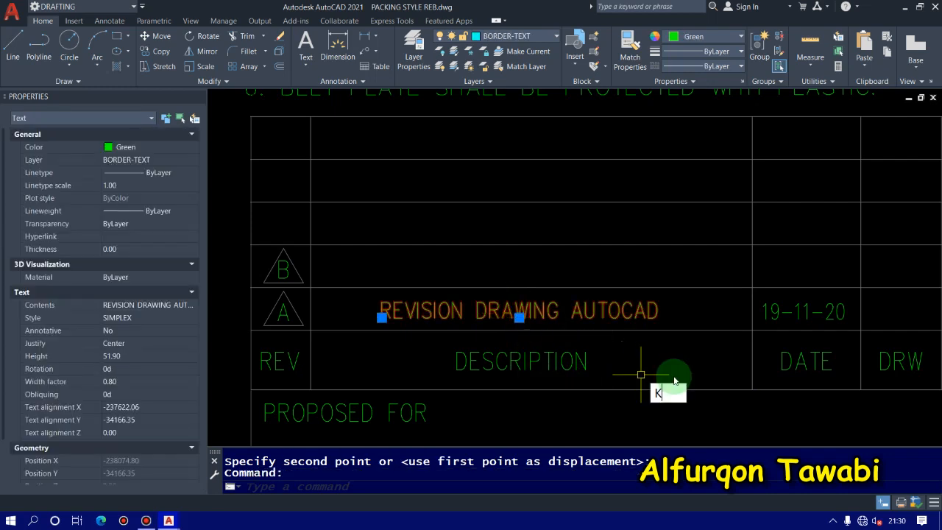
{"action": "type", "text": "co"}
{"action": "key", "text": "Return"}
{"action": "left_click", "coordinate": [750, 331]}
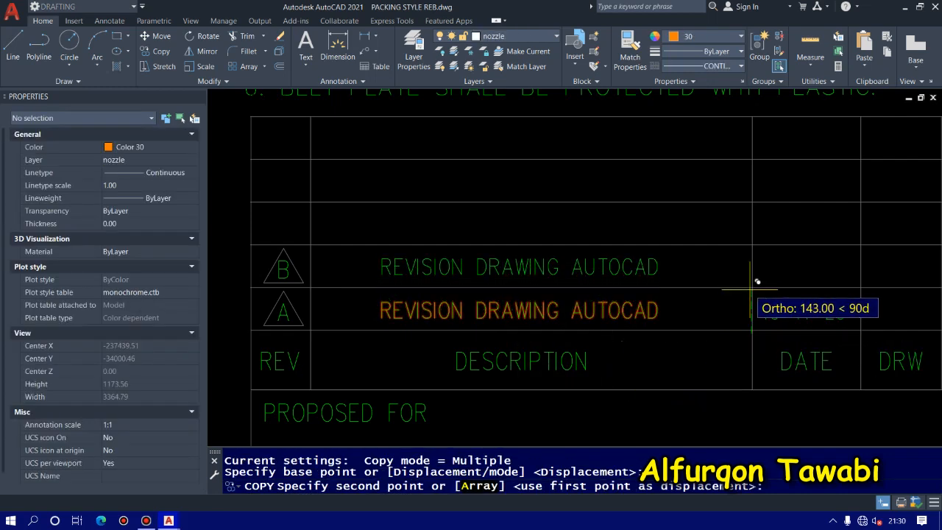
{"action": "left_click", "coordinate": [694, 288]}
{"action": "key", "text": "Return"}
Step: Replace the copied text in revision B's row with TUTORIAL
{"action": "left_click", "coordinate": [640, 261]}
{"action": "double_click", "coordinate": [639, 263]}
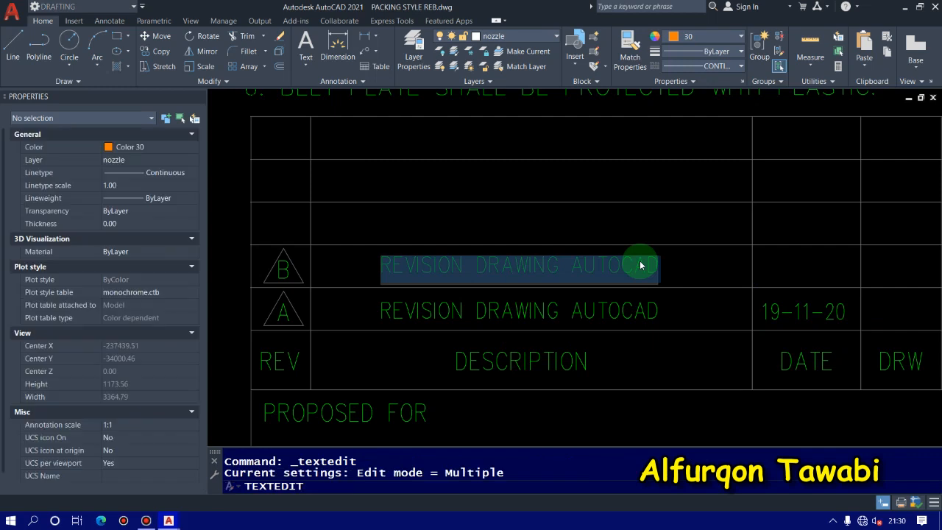
{"action": "key", "text": "BackSpace"}
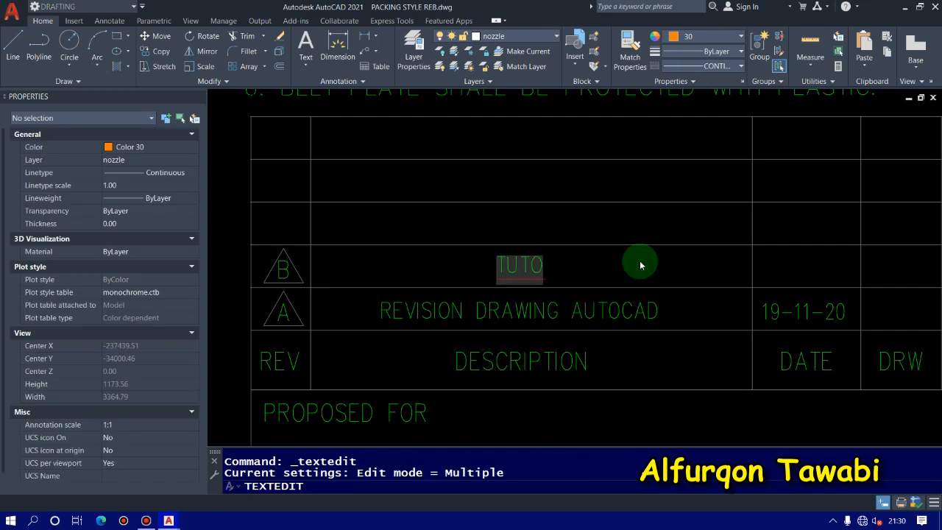
{"action": "type", "text": "TUTORIAL"}
{"action": "left_click", "coordinate": [639, 265]}
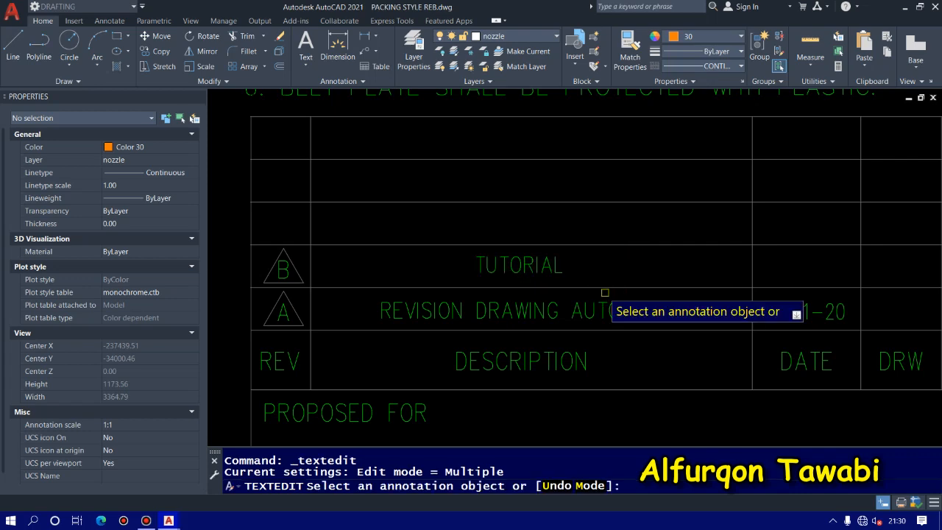
{"action": "key", "text": "Escape"}
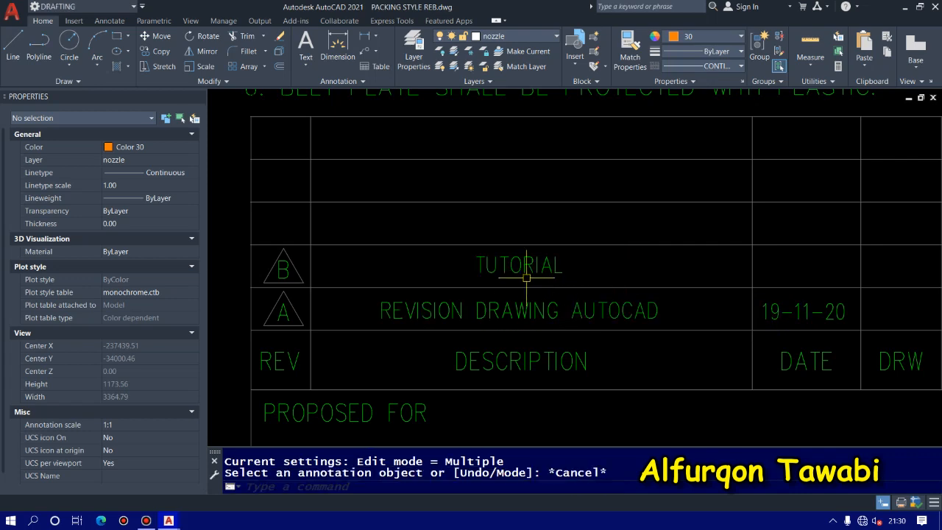
Step: Check the justification setting of the description text in revision A's row
{"action": "scroll", "coordinate": [528, 282], "scroll_direction": "down", "scroll_amount": 4}
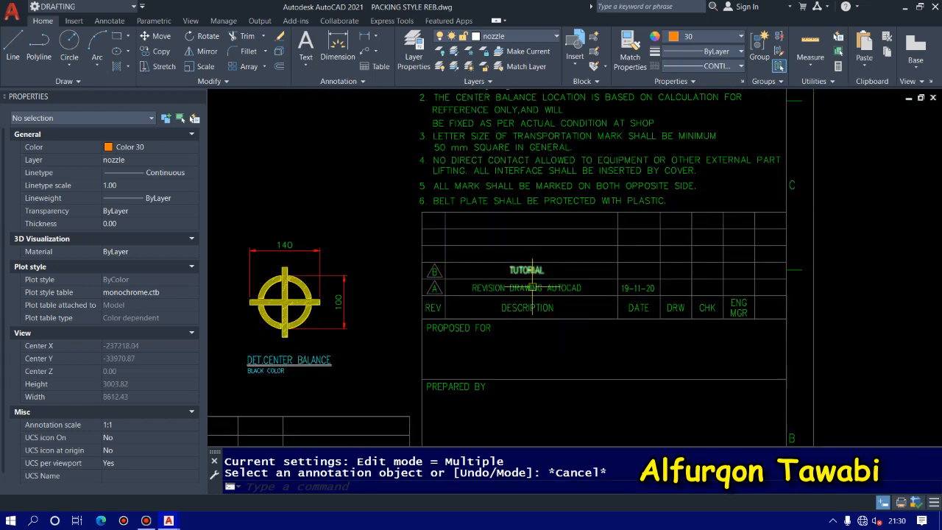
{"action": "scroll", "coordinate": [531, 287], "scroll_direction": "up", "scroll_amount": 4}
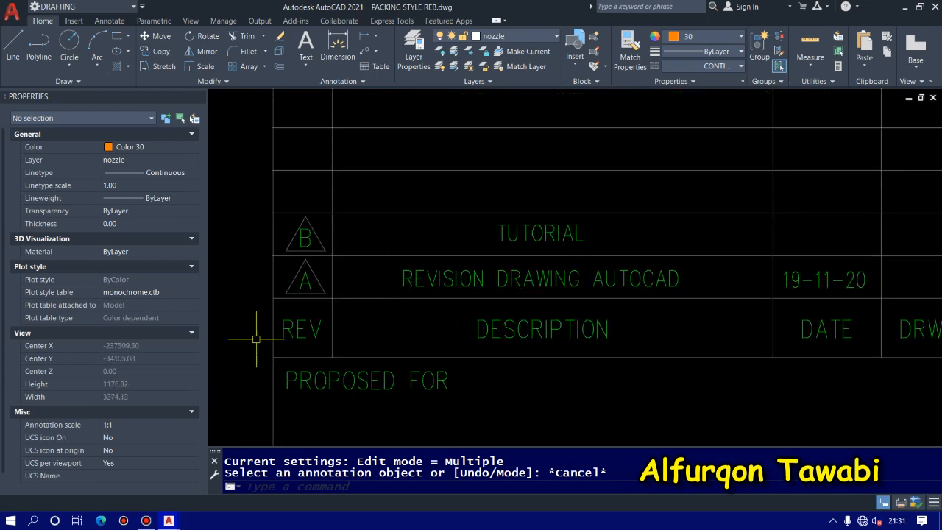
{"action": "left_click", "coordinate": [423, 284]}
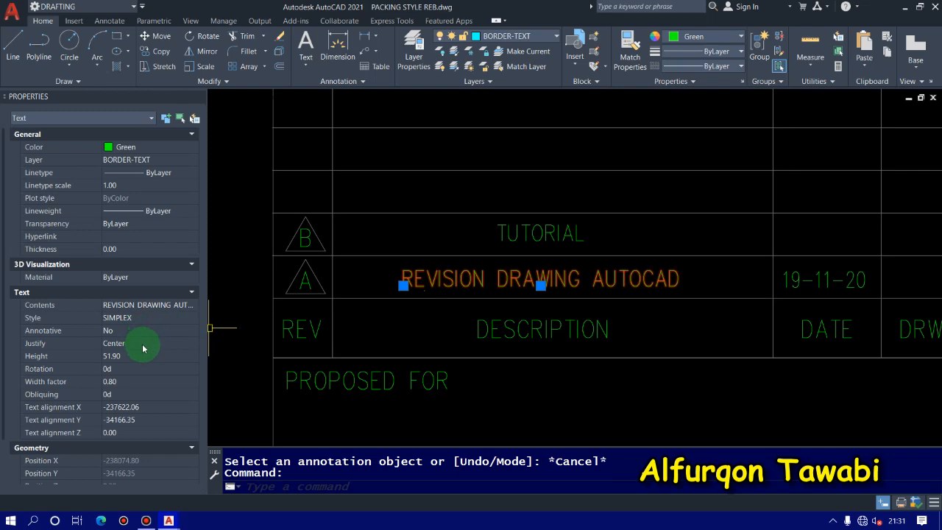
{"action": "key", "text": "Escape"}
{"action": "key", "text": "Escape"}
Step: Examine the text entries in the bill of material, the revision table and the title block's label cells
{"action": "scroll", "coordinate": [597, 307], "scroll_direction": "down", "scroll_amount": 5}
{"action": "scroll", "coordinate": [439, 321], "scroll_direction": "up", "scroll_amount": 4}
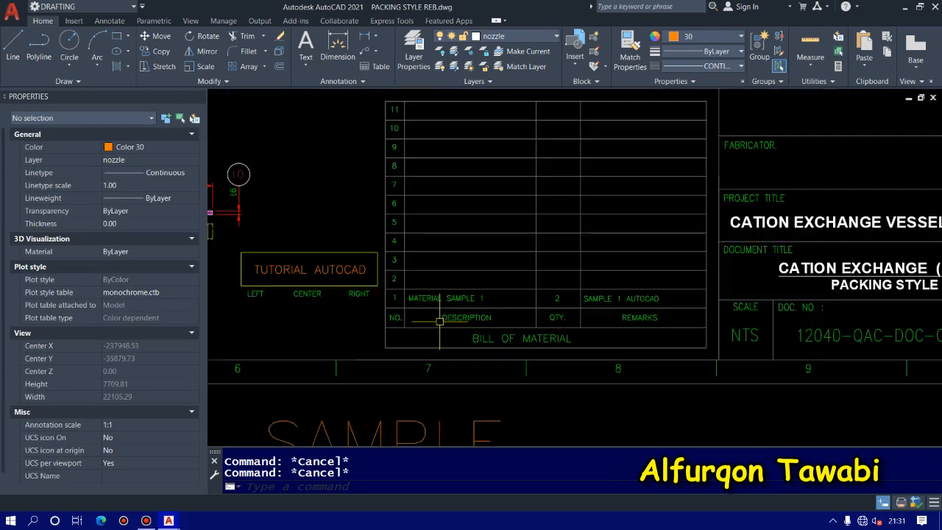
{"action": "scroll", "coordinate": [439, 322], "scroll_direction": "up", "scroll_amount": 4}
{"action": "scroll", "coordinate": [418, 304], "scroll_direction": "down", "scroll_amount": 2}
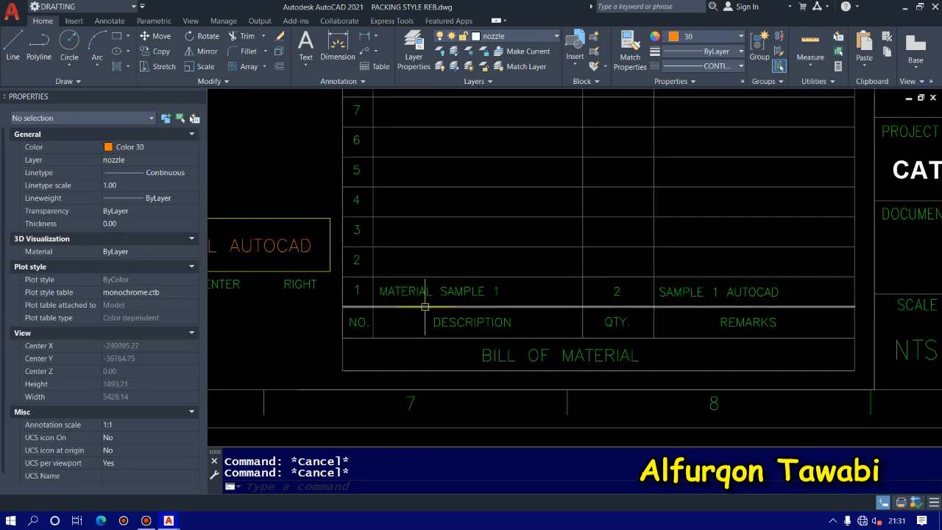
{"action": "scroll", "coordinate": [409, 303], "scroll_direction": "up", "scroll_amount": 1}
{"action": "scroll", "coordinate": [420, 290], "scroll_direction": "down", "scroll_amount": 3}
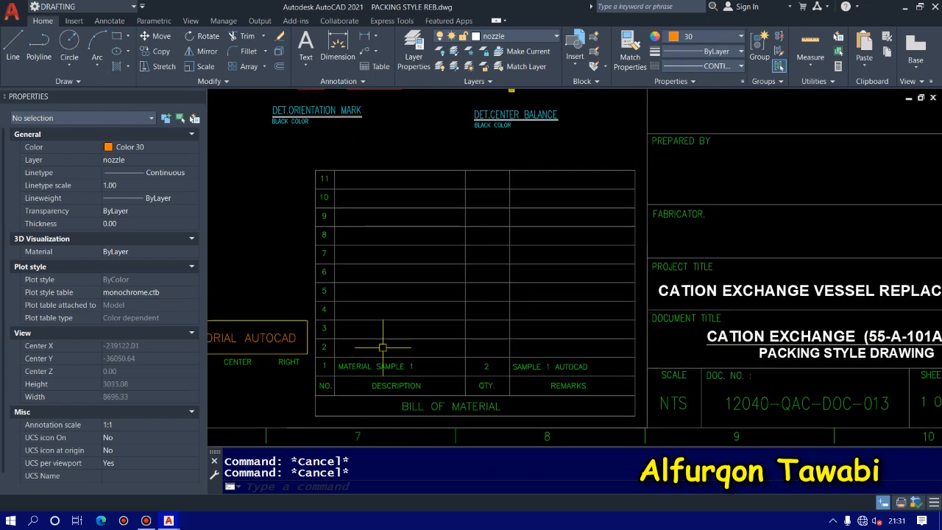
{"action": "middle_click_drag", "start_coordinate": [806, 307], "coordinate": [581, 306]}
{"action": "scroll", "coordinate": [438, 272], "scroll_direction": "up", "scroll_amount": 3}
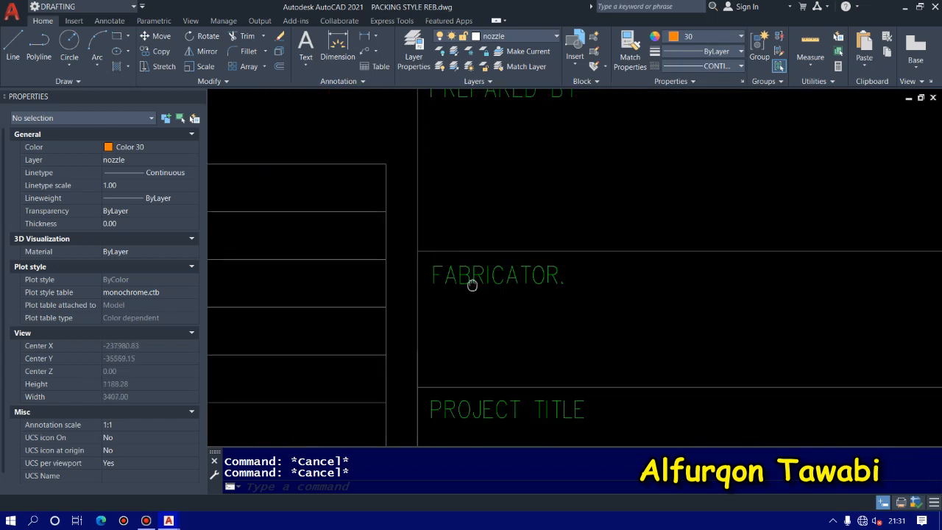
{"action": "scroll", "coordinate": [471, 281], "scroll_direction": "down", "scroll_amount": 4}
{"action": "scroll", "coordinate": [400, 181], "scroll_direction": "up", "scroll_amount": 2}
{"action": "scroll", "coordinate": [400, 181], "scroll_direction": "down", "scroll_amount": 3}
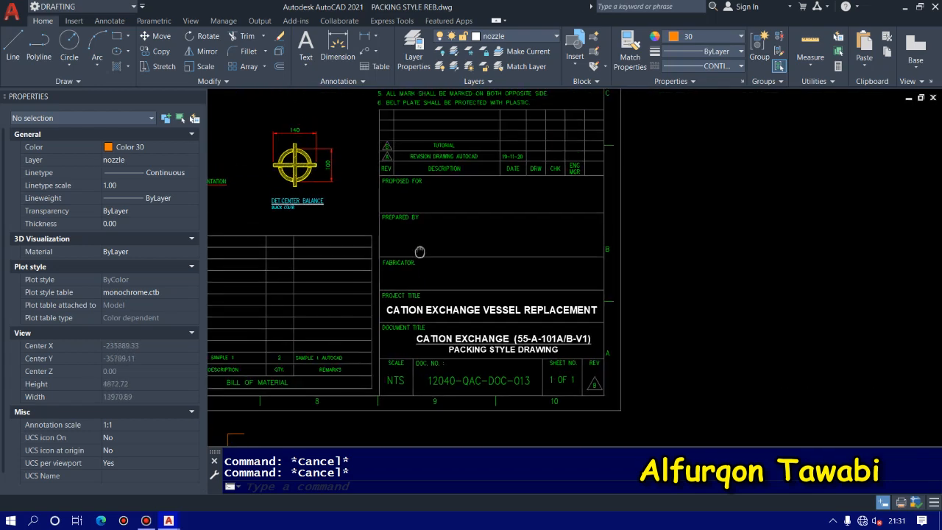
{"action": "scroll", "coordinate": [395, 215], "scroll_direction": "up", "scroll_amount": 3}
{"action": "scroll", "coordinate": [396, 215], "scroll_direction": "down", "scroll_amount": 2}
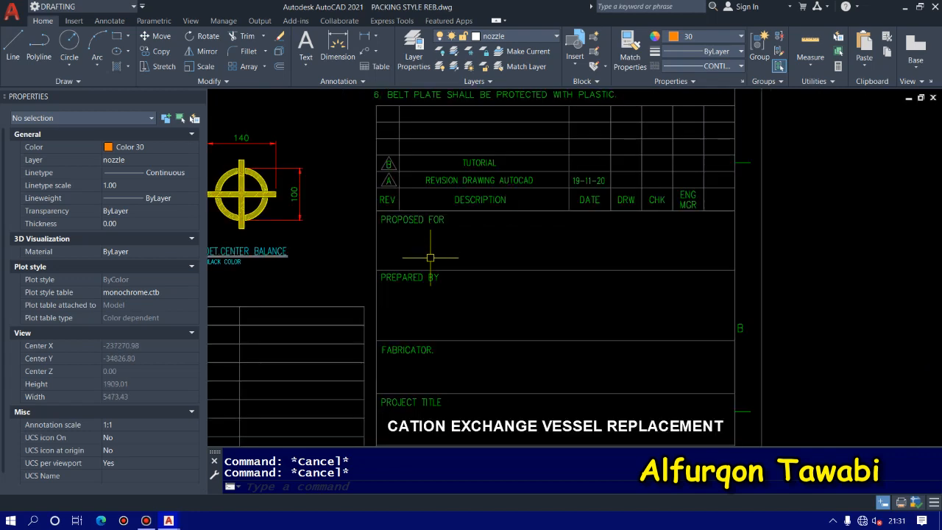
{"action": "scroll", "coordinate": [414, 363], "scroll_direction": "up", "scroll_amount": 2}
{"action": "scroll", "coordinate": [421, 319], "scroll_direction": "down", "scroll_amount": 2}
{"action": "mouse_move", "coordinate": [421, 319]}
{"action": "middle_mouse_down"}
{"action": "mouse_move", "coordinate": [412, 271]}
{"action": "mouse_move", "coordinate": [443, 259]}
{"action": "mouse_move", "coordinate": [444, 326]}
{"action": "middle_mouse_up"}
{"action": "scroll", "coordinate": [374, 233], "scroll_direction": "up", "scroll_amount": 2}
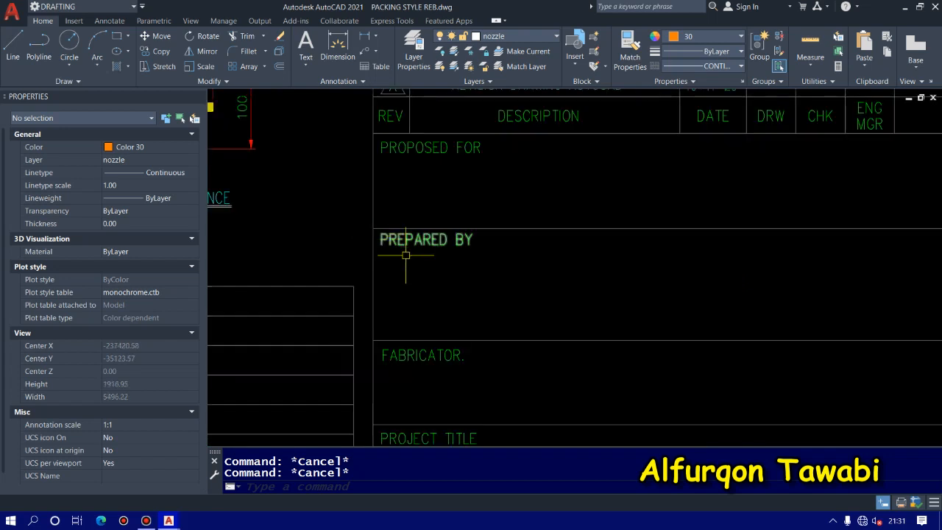
Step: Extend the PREPARED BY label in the title block to read PREPARED BY REVISION DRAWING
{"action": "left_click", "coordinate": [410, 243]}
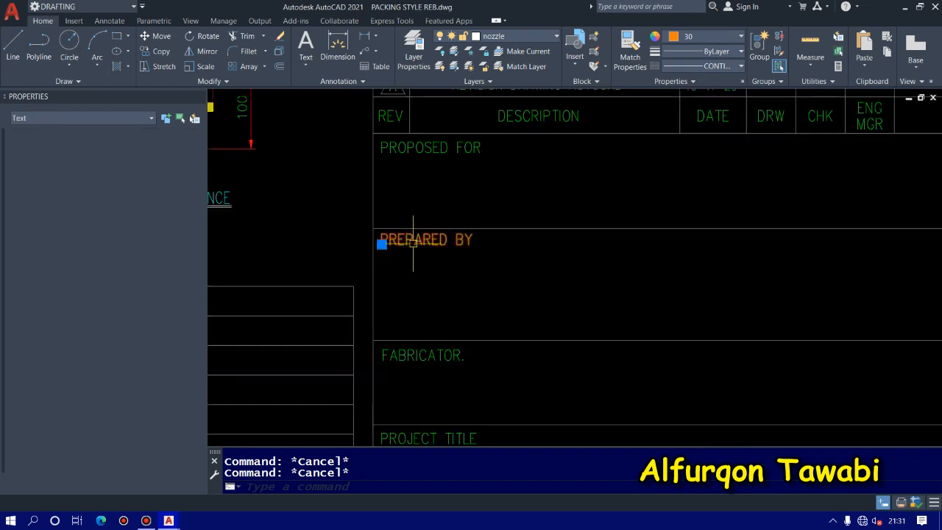
{"action": "key", "text": "Escape"}
{"action": "double_click", "coordinate": [452, 247]}
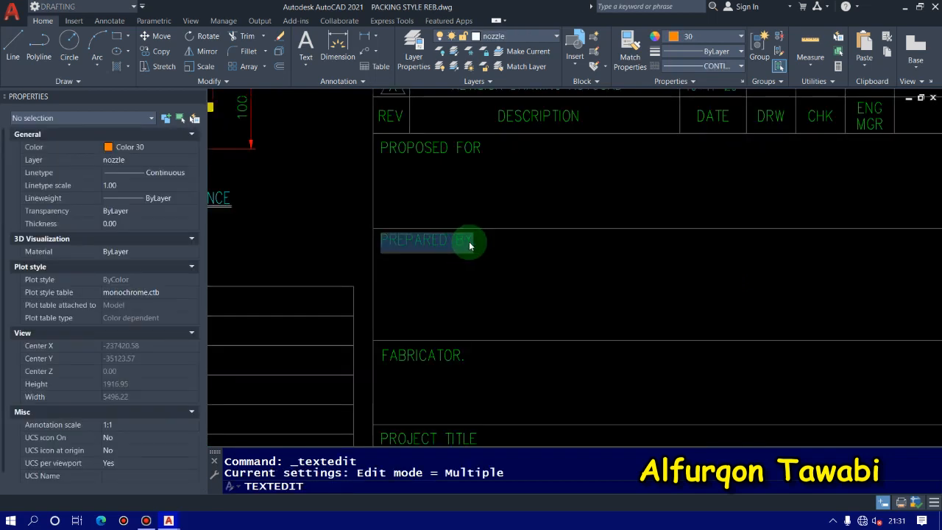
{"action": "left_click", "coordinate": [472, 242]}
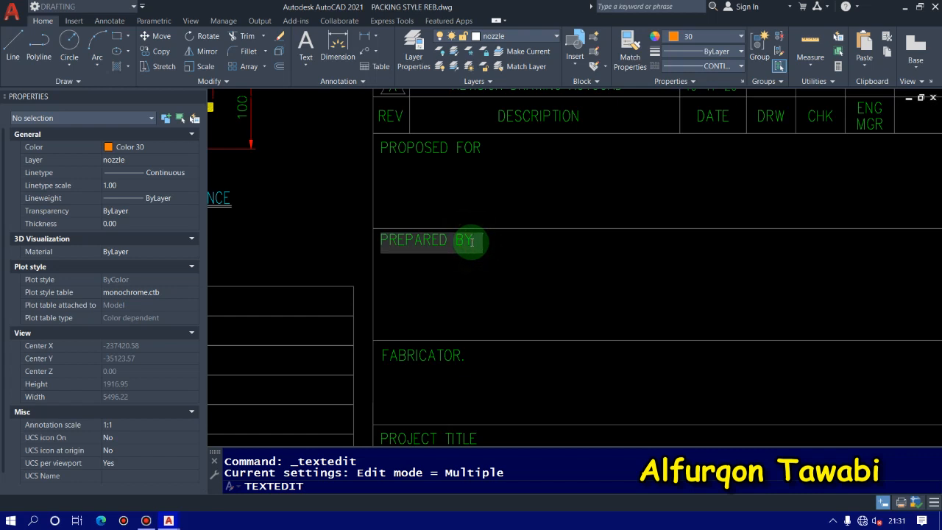
{"action": "type", "text": "REV"}
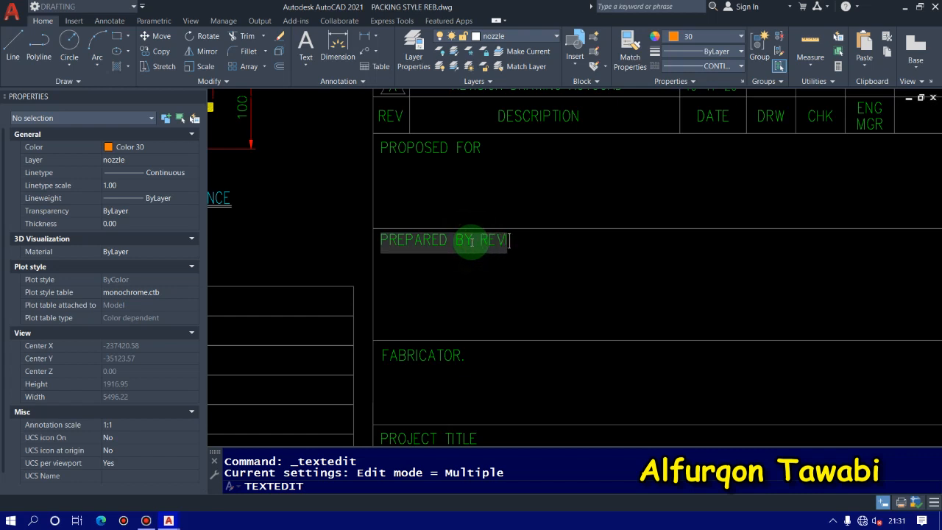
{"action": "type", "text": "ISION DRAW"}
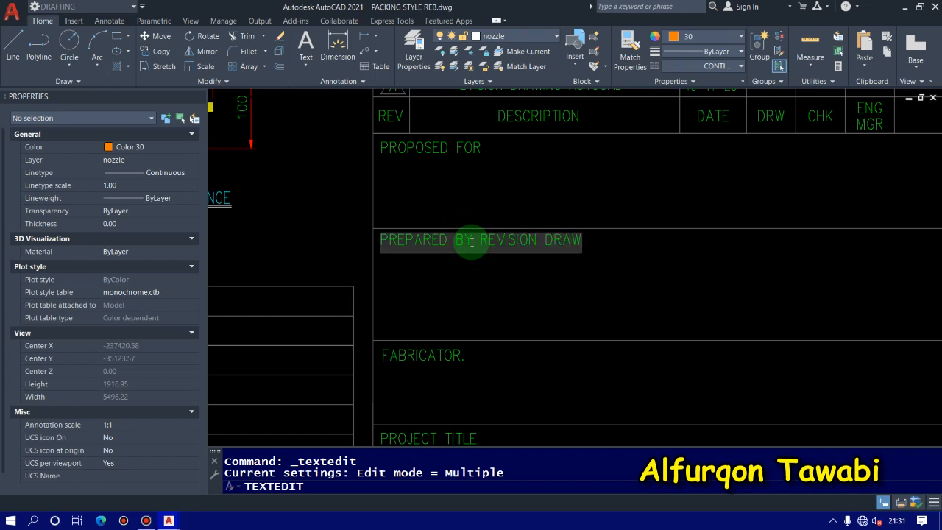
{"action": "type", "text": "ING"}
{"action": "left_click", "coordinate": [404, 277]}
{"action": "key", "text": "Escape"}
{"action": "key", "text": "Escape"}
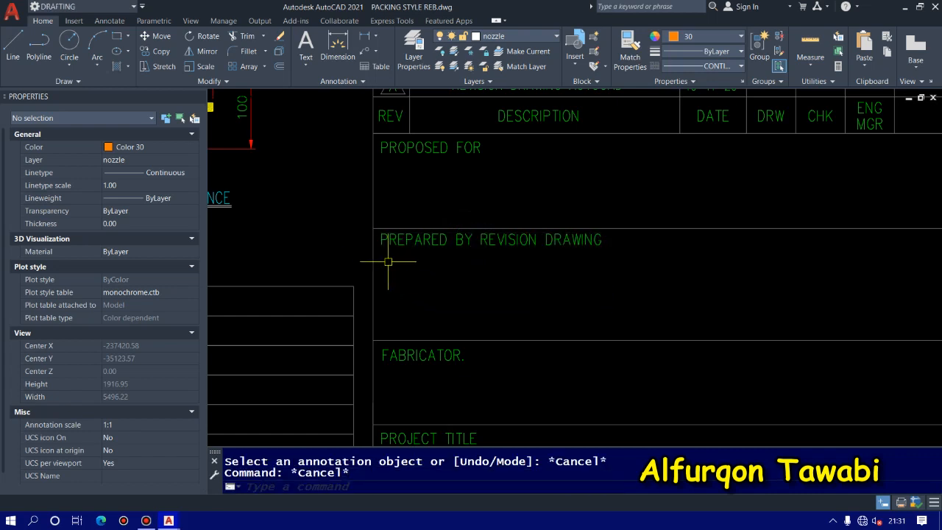
Step: Erase the PREPARED BY REVISION DRAWING text from the title block
{"action": "scroll", "coordinate": [378, 239], "scroll_direction": "up", "scroll_amount": 2}
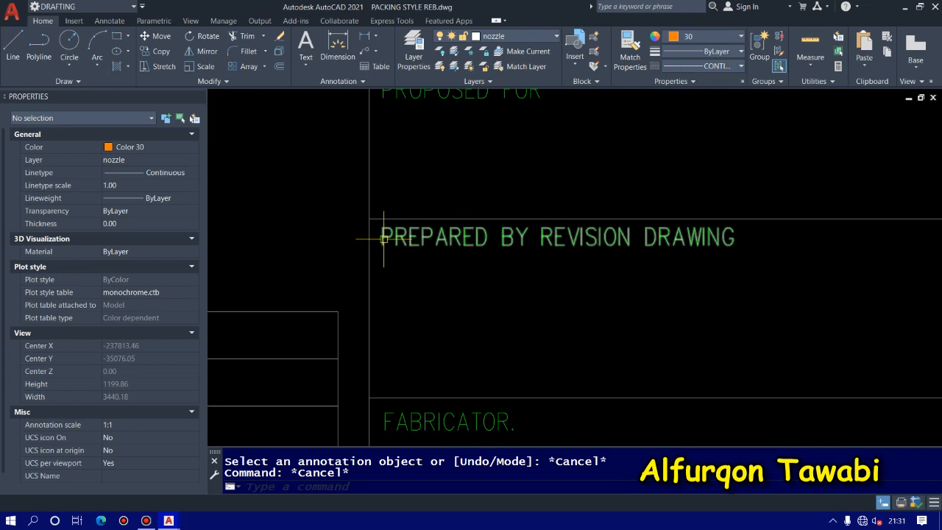
{"action": "scroll", "coordinate": [382, 238], "scroll_direction": "down", "scroll_amount": 2}
{"action": "left_click", "coordinate": [389, 238]}
{"action": "type", "text": "E"}
{"action": "key", "text": "Return"}
Step: Copy revision A's REVISION DRAWING AUTOCAD text into the empty title block cell below PROPOSED FOR
{"action": "scroll", "coordinate": [500, 186], "scroll_direction": "down", "scroll_amount": 2}
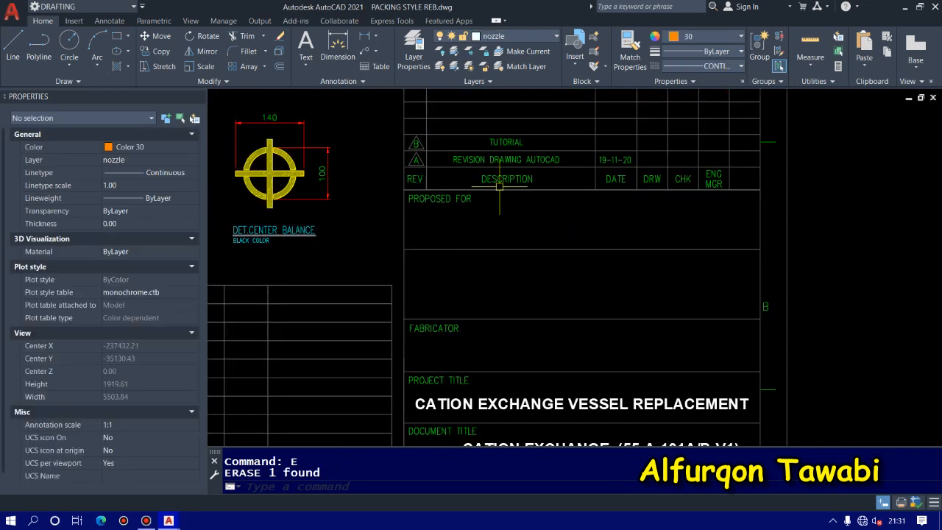
{"action": "left_click", "coordinate": [505, 160]}
{"action": "type", "text": "co"}
{"action": "key", "text": "Return"}
{"action": "left_click", "coordinate": [517, 184]}
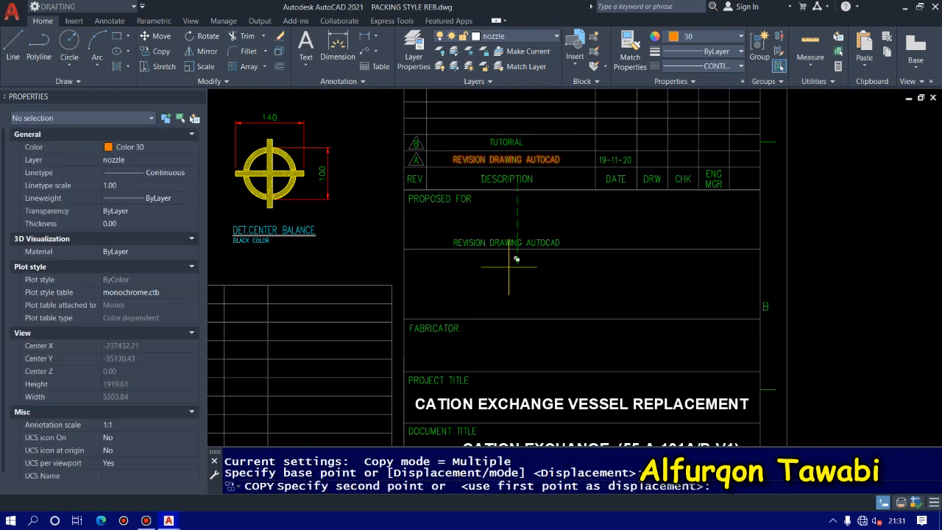
{"action": "left_click", "coordinate": [478, 272]}
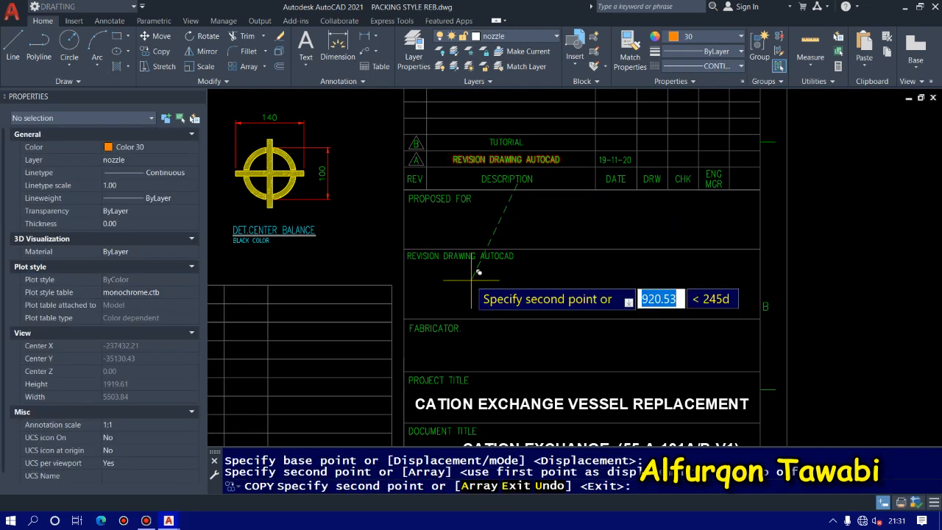
{"action": "scroll", "coordinate": [437, 256], "scroll_direction": "up", "scroll_amount": 4}
{"action": "key", "text": "Return"}
Step: Replace the copied text in the cell below PROPOSED FOR with TUTORIAL AUTOCAD
{"action": "double_click", "coordinate": [436, 256]}
{"action": "key", "text": "Delete"}
{"action": "type", "text": "T"}
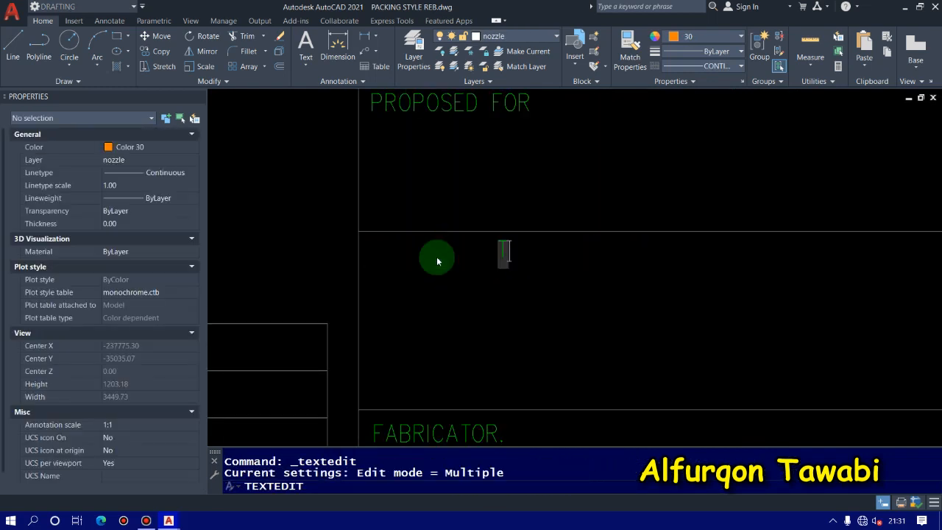
{"action": "type", "text": "UTOR"}
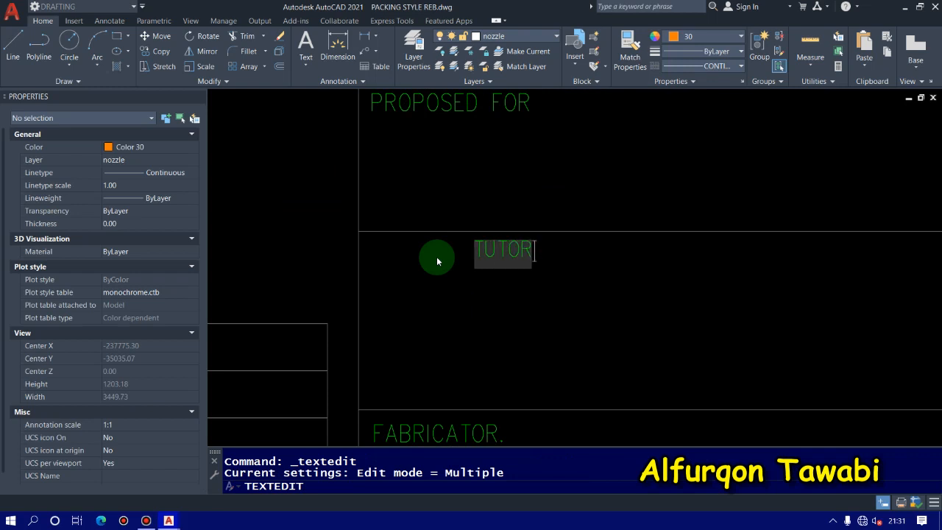
{"action": "type", "text": "IAL AUT"}
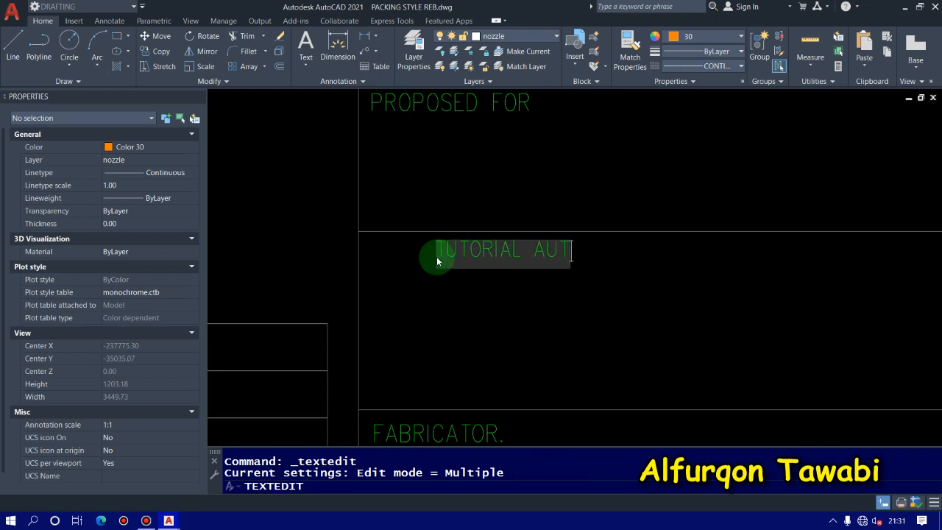
{"action": "type", "text": "OCAD"}
{"action": "left_click", "coordinate": [458, 312]}
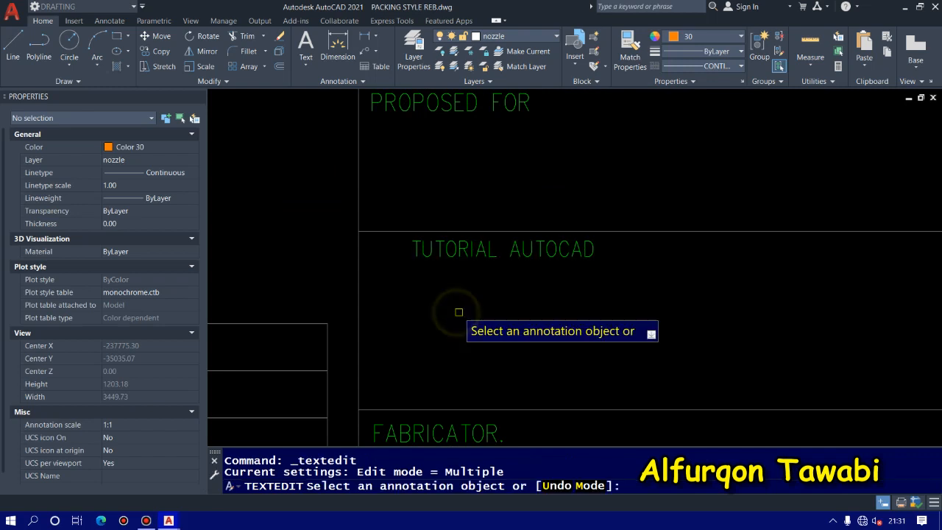
{"action": "key", "text": "Escape"}
{"action": "key", "text": "Escape"}
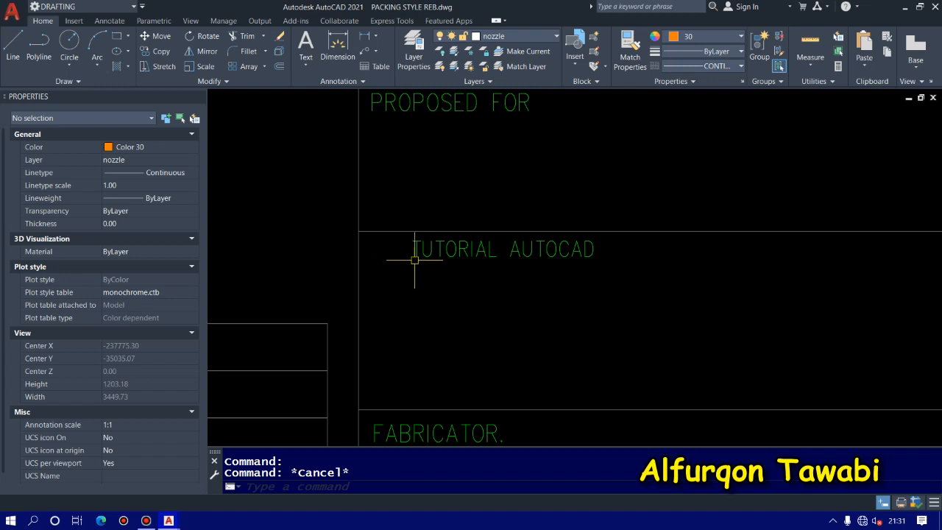
Step: Move the TUTORIAL AUTOCAD text horizontally to the left so its start lines up with the PROPOSED FOR label
{"action": "left_click", "coordinate": [468, 259]}
{"action": "left_click", "coordinate": [434, 278]}
{"action": "type", "text": "m"}
{"action": "key", "text": "Return"}
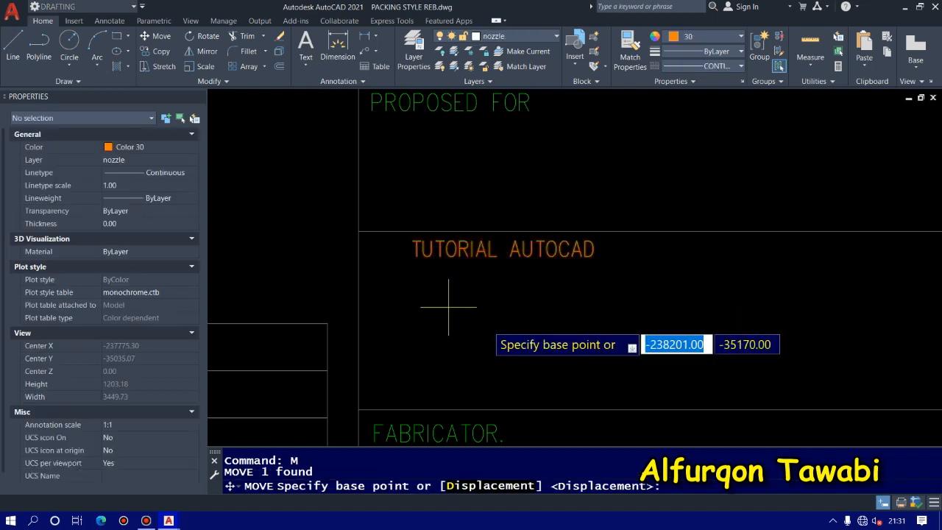
{"action": "left_click", "coordinate": [587, 301]}
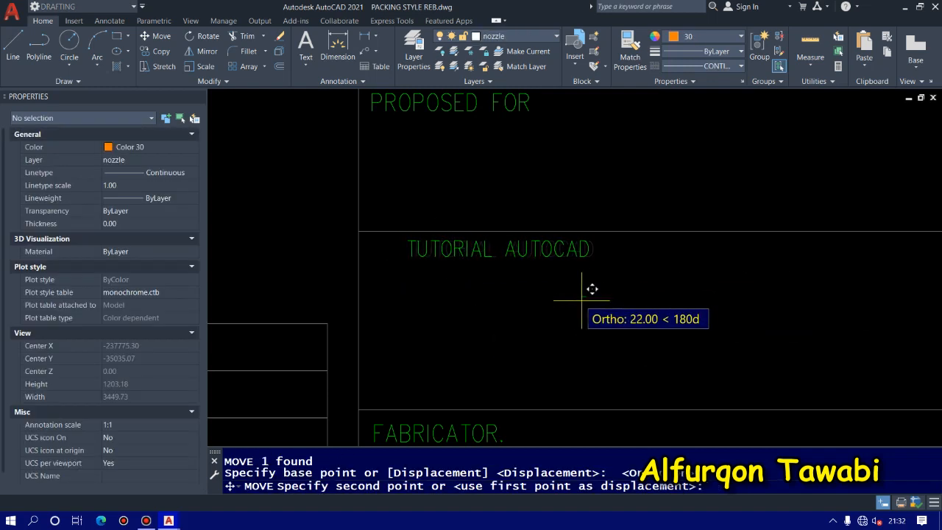
{"action": "left_click", "coordinate": [545, 303]}
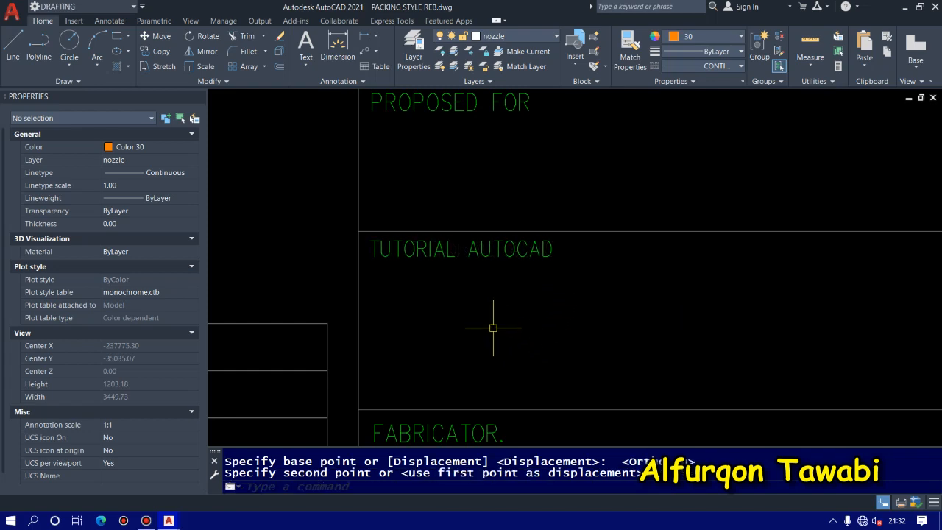
Step: Inspect the justification of the REVISION DRAWING AUTOCAD text in the revision table
{"action": "scroll", "coordinate": [492, 325], "scroll_direction": "down", "scroll_amount": 4}
{"action": "mouse_move", "coordinate": [492, 326]}
{"action": "middle_mouse_down"}
{"action": "mouse_move", "coordinate": [467, 227]}
{"action": "mouse_move", "coordinate": [448, 319]}
{"action": "middle_mouse_up"}
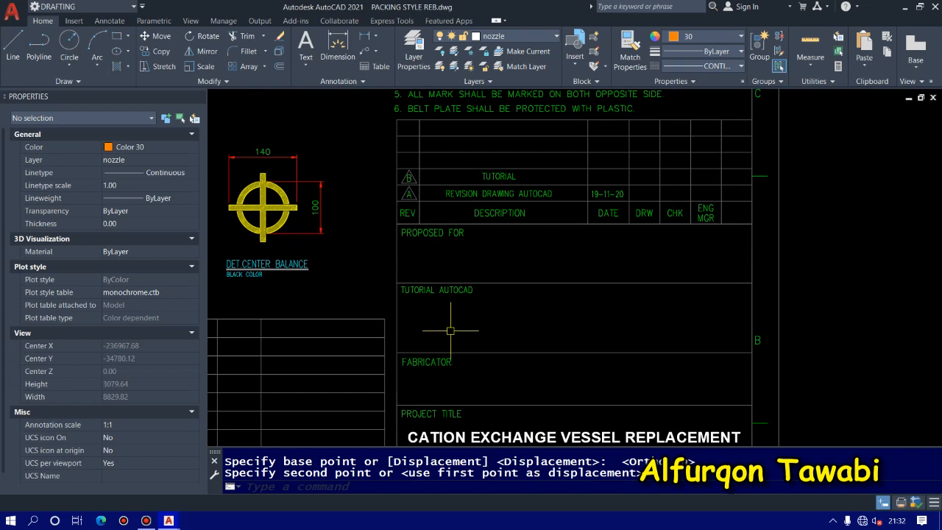
{"action": "middle_click_drag", "start_coordinate": [453, 331], "coordinate": [485, 330]}
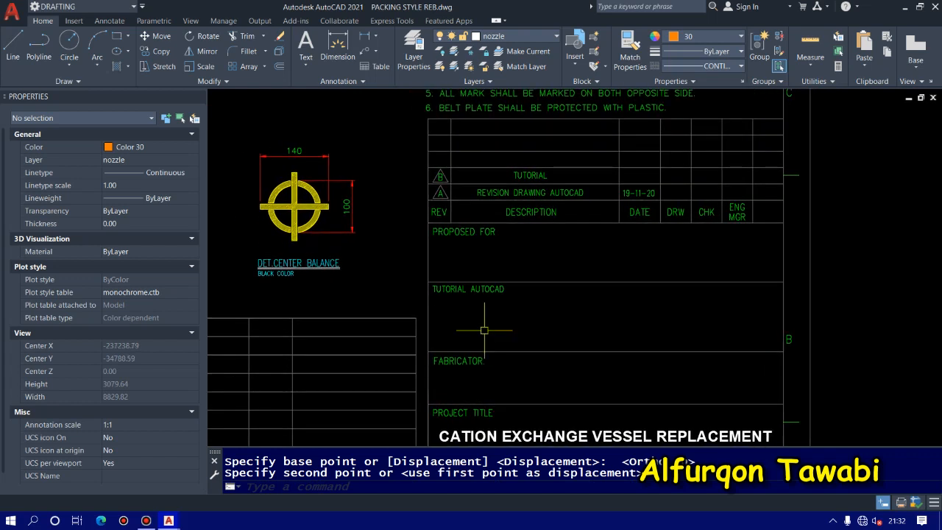
{"action": "scroll", "coordinate": [511, 186], "scroll_direction": "up", "scroll_amount": 4}
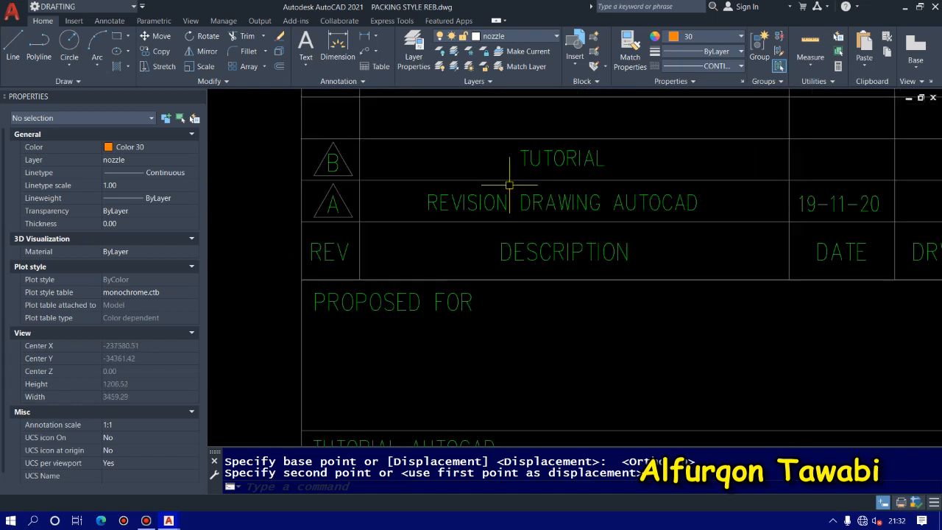
{"action": "left_click", "coordinate": [456, 203]}
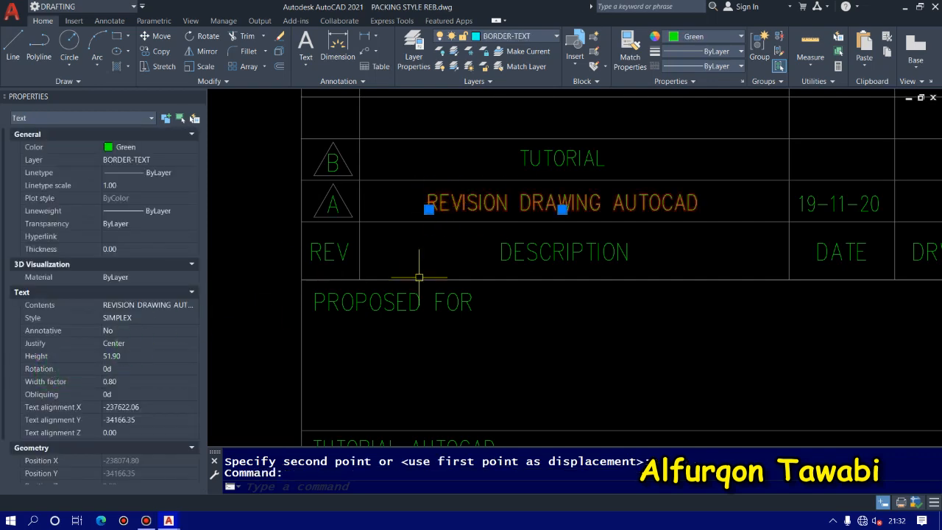
{"action": "scroll", "coordinate": [420, 273], "scroll_direction": "down", "scroll_amount": 3}
{"action": "key", "text": "Escape"}
Step: Compare the justification settings of the TUTORIAL AUTOCAD text and the PROPOSED FOR label in the title block
{"action": "scroll", "coordinate": [464, 354], "scroll_direction": "up", "scroll_amount": 3}
{"action": "left_click", "coordinate": [464, 354]}
{"action": "left_click", "coordinate": [407, 323]}
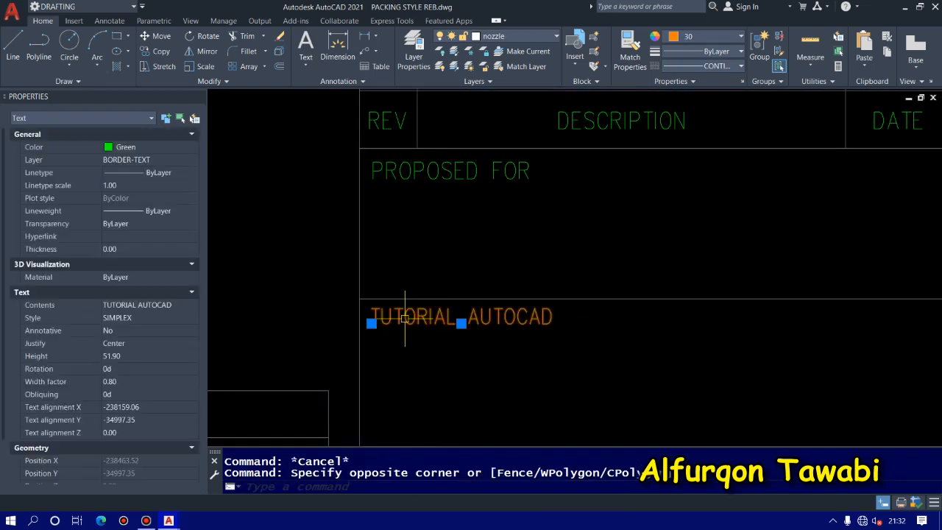
{"action": "key", "text": "Escape"}
{"action": "left_click", "coordinate": [444, 220]}
{"action": "left_click", "coordinate": [419, 156]}
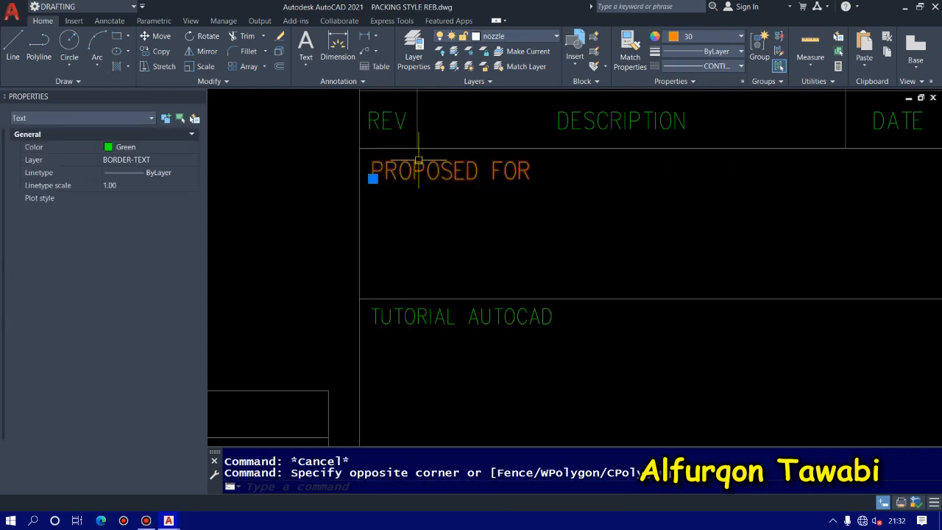
{"action": "scroll", "coordinate": [423, 210], "scroll_direction": "down", "scroll_amount": 4}
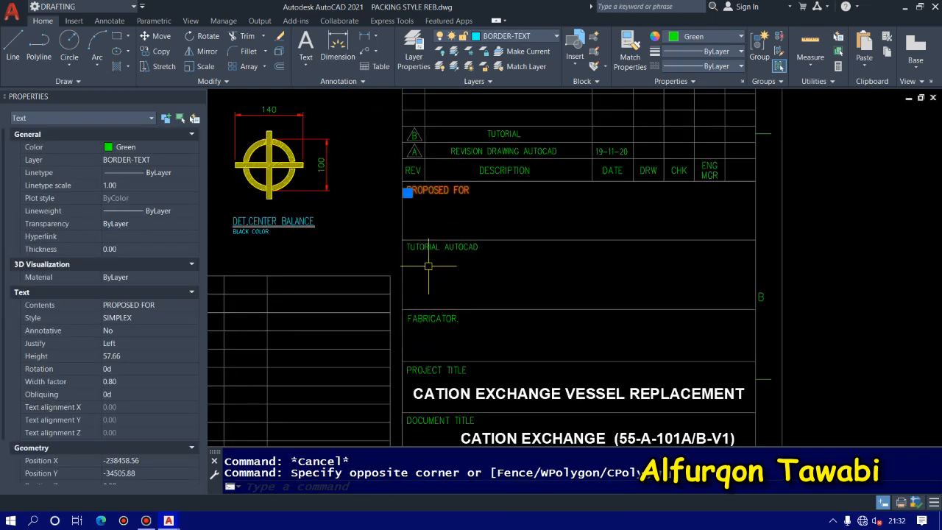
{"action": "scroll", "coordinate": [431, 215], "scroll_direction": "up", "scroll_amount": 2}
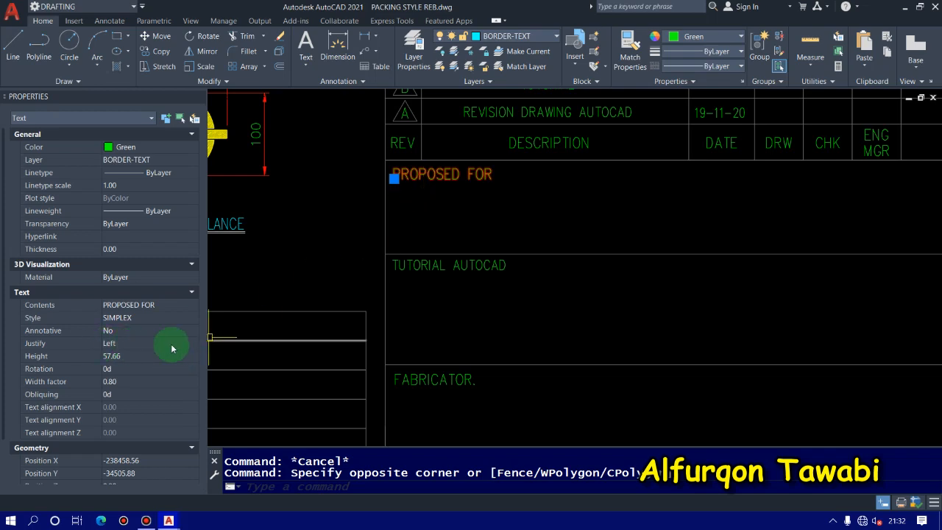
{"action": "key", "text": "Escape"}
Step: Close the Properties palette
{"action": "scroll", "coordinate": [557, 258], "scroll_direction": "down", "scroll_amount": 6}
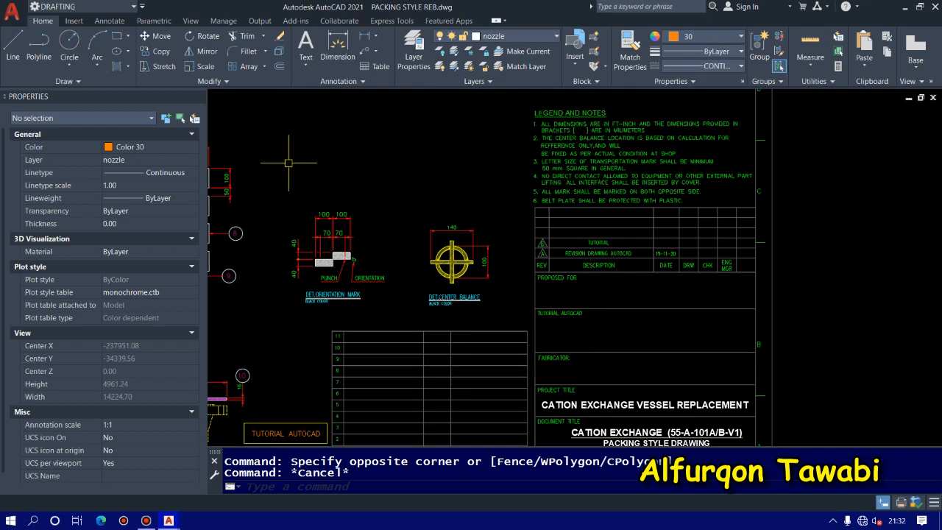
{"action": "left_click", "coordinate": [199, 96]}
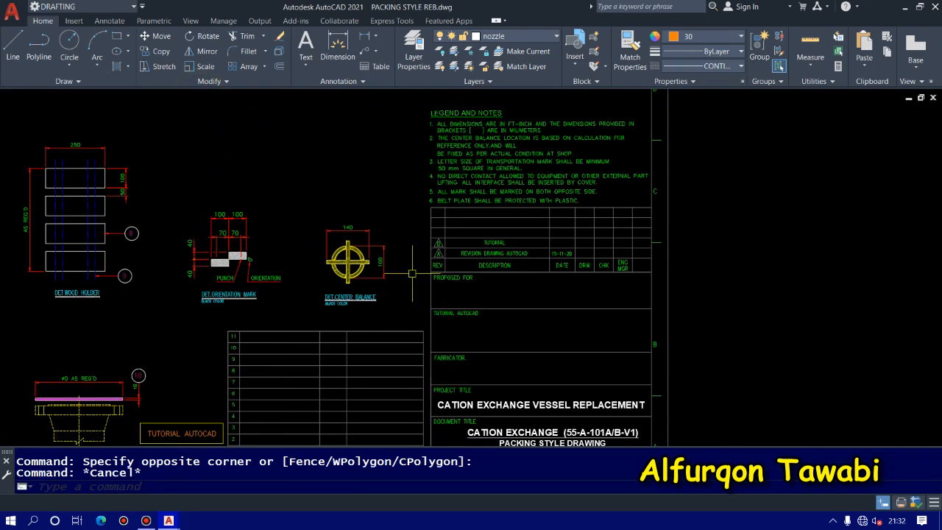
{"action": "key", "text": "Escape"}
{"action": "middle_click_drag", "start_coordinate": [432, 321], "coordinate": [432, 300]}
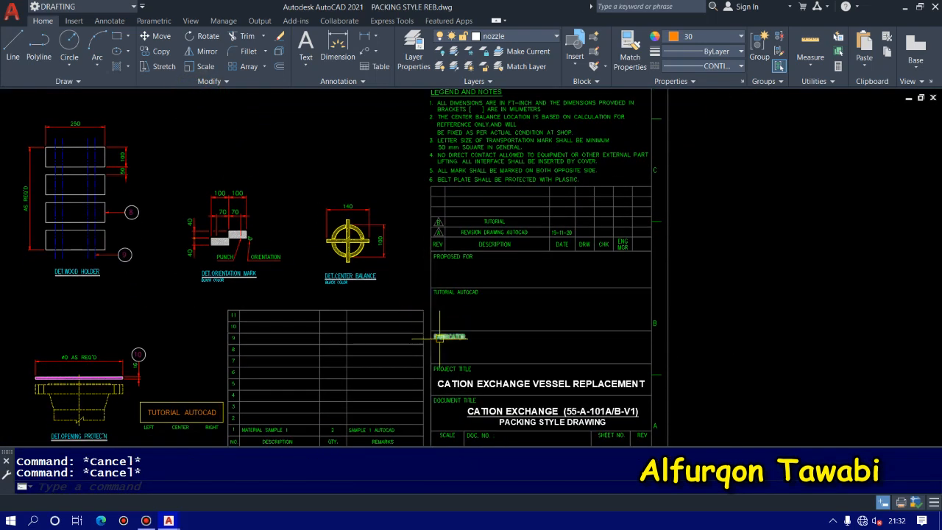
{"action": "scroll", "coordinate": [440, 346], "scroll_direction": "up", "scroll_amount": 4}
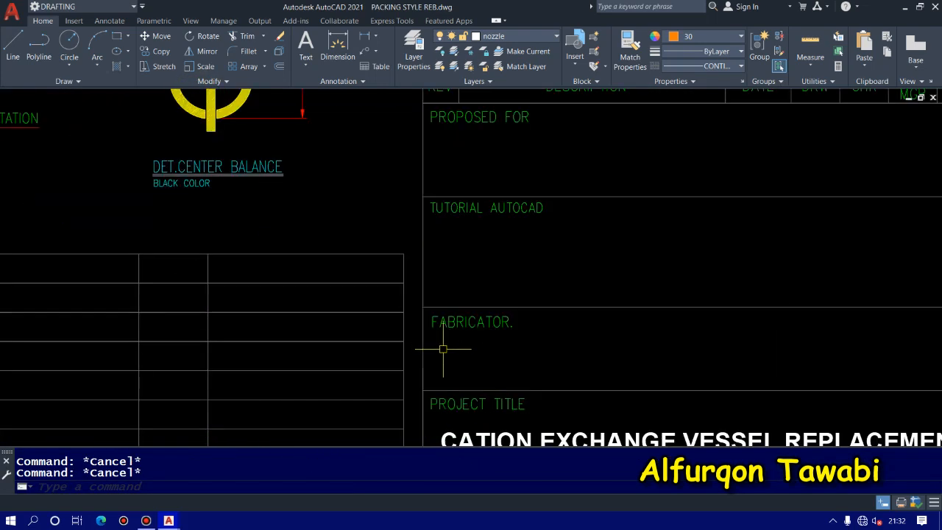
{"action": "scroll", "coordinate": [504, 327], "scroll_direction": "down", "scroll_amount": 8}
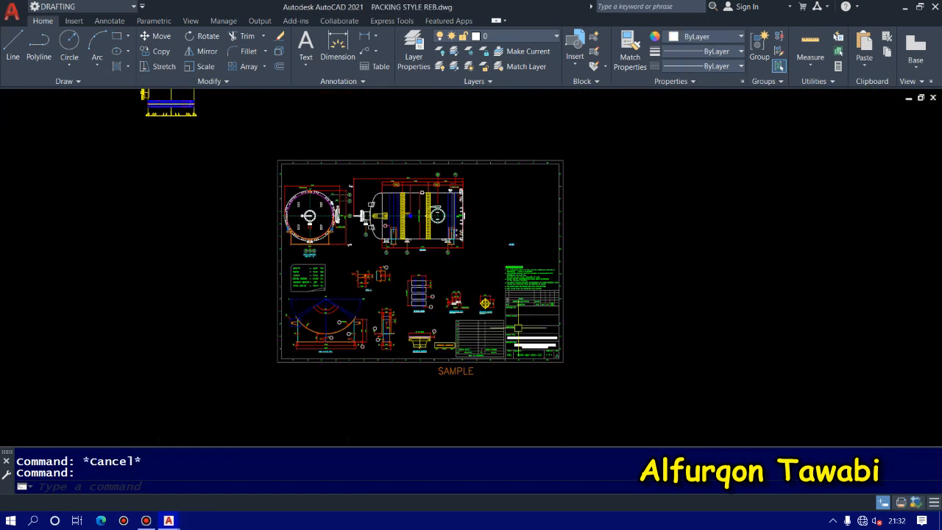
{"action": "scroll", "coordinate": [438, 313], "scroll_direction": "up", "scroll_amount": 4}
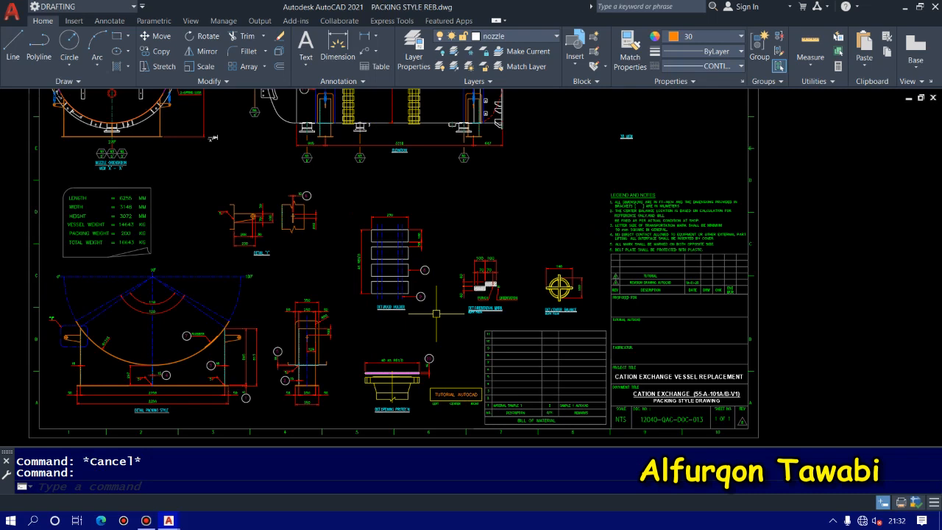